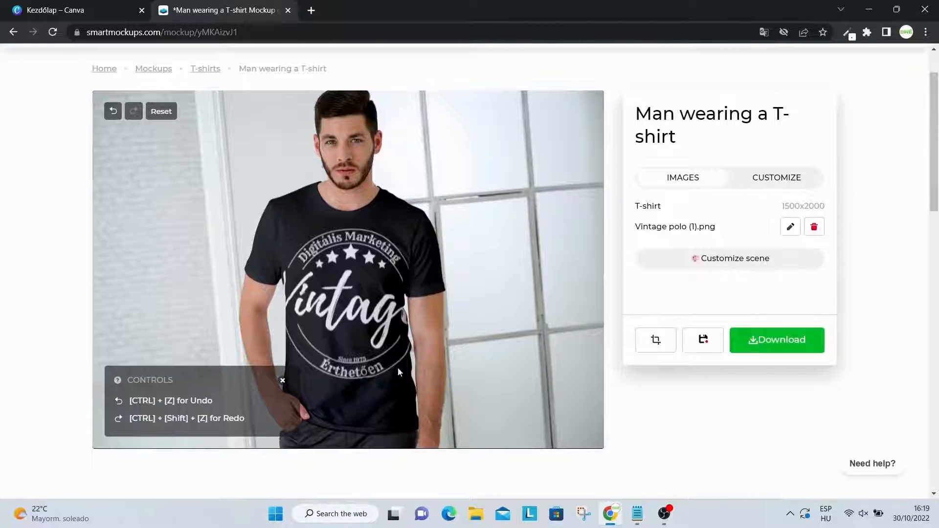
# - Leave the current mockup, discarding its changes, and show only the free mockups in the T-shirts category
pyautogui.scroll(2, 398, 372)
pyautogui.moveTo(524, 98)
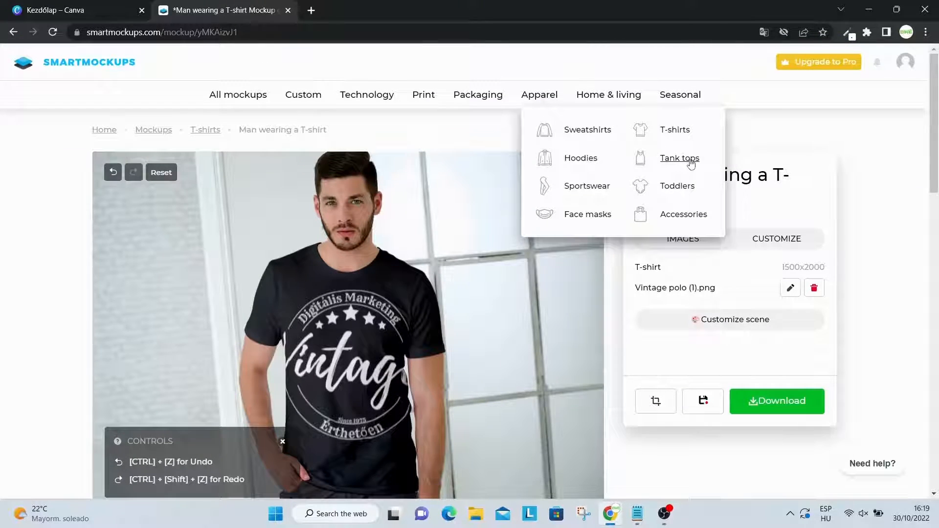
pyautogui.click(680, 130)
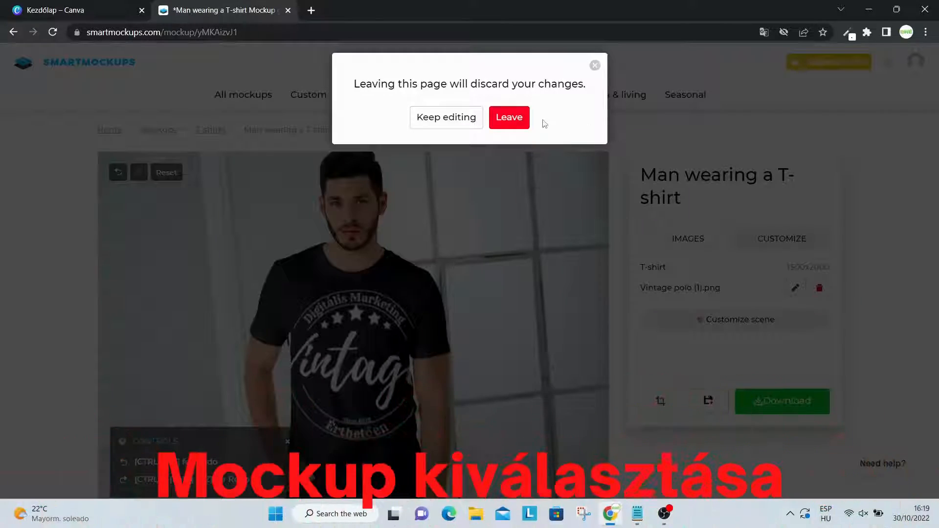
pyautogui.click(508, 122)
pyautogui.scroll(-3, 491, 205)
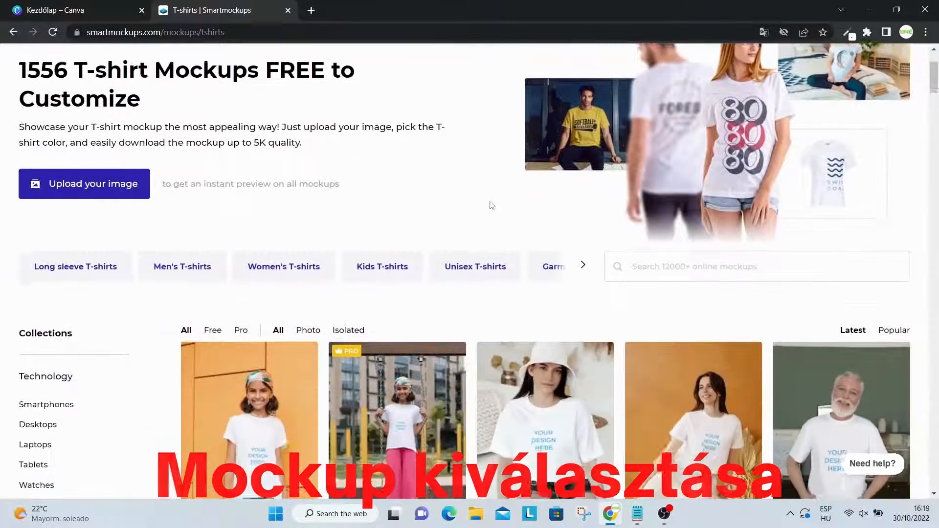
pyautogui.scroll(-1, 491, 205)
pyautogui.click(211, 272)
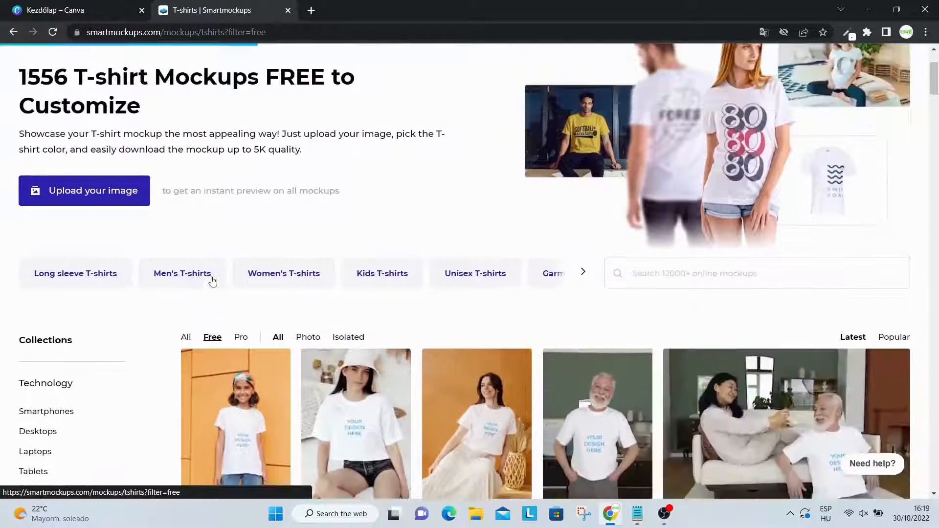
# - Browse the free T-shirt mockups and open "Man wearing a T-shirt", the bearded man standing in front of white-framed windows
pyautogui.scroll(-8, 513, 196)
pyautogui.scroll(-19, 859, 107)
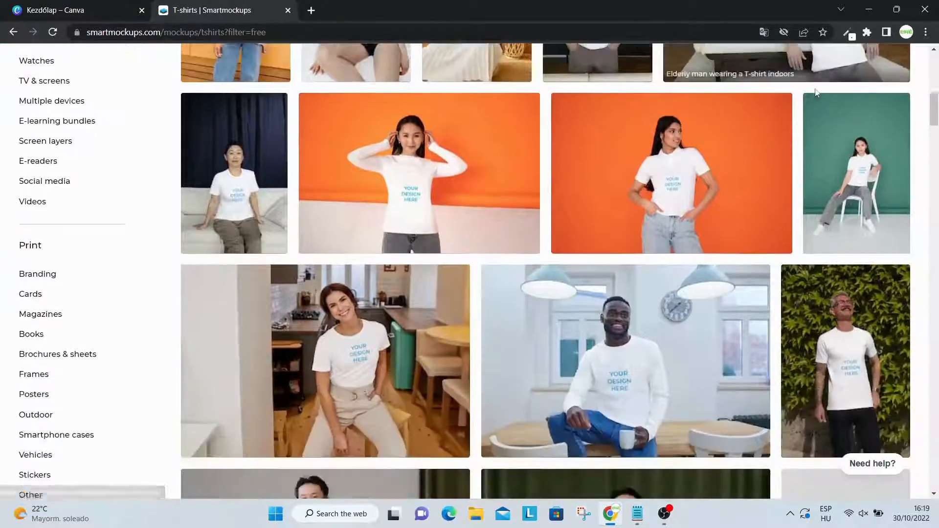
pyautogui.scroll(-20, 859, 107)
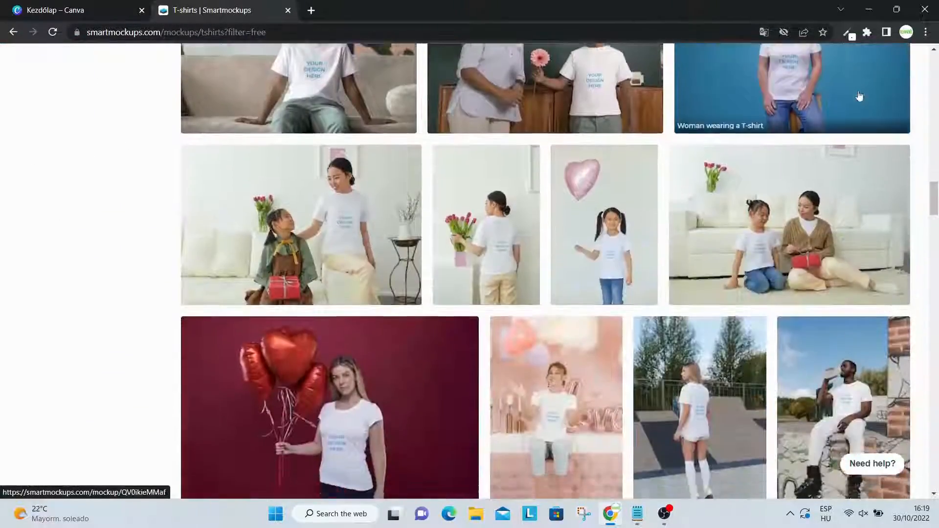
pyautogui.scroll(-4, 859, 96)
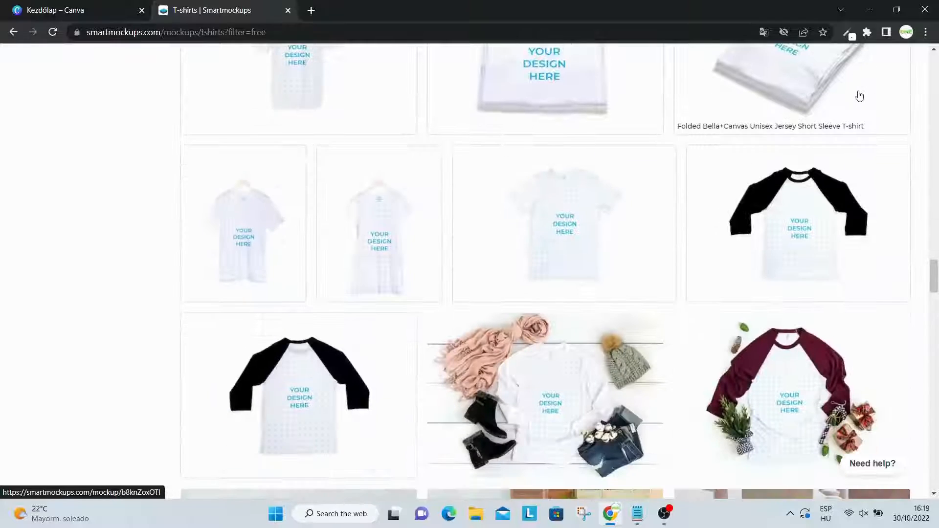
pyautogui.scroll(9, 859, 96)
pyautogui.scroll(-15, 859, 96)
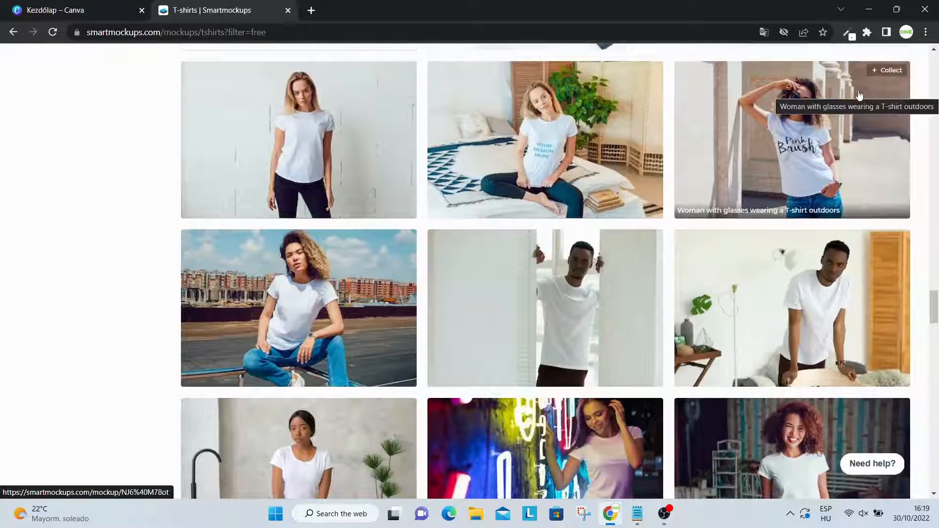
pyautogui.scroll(-10, 859, 94)
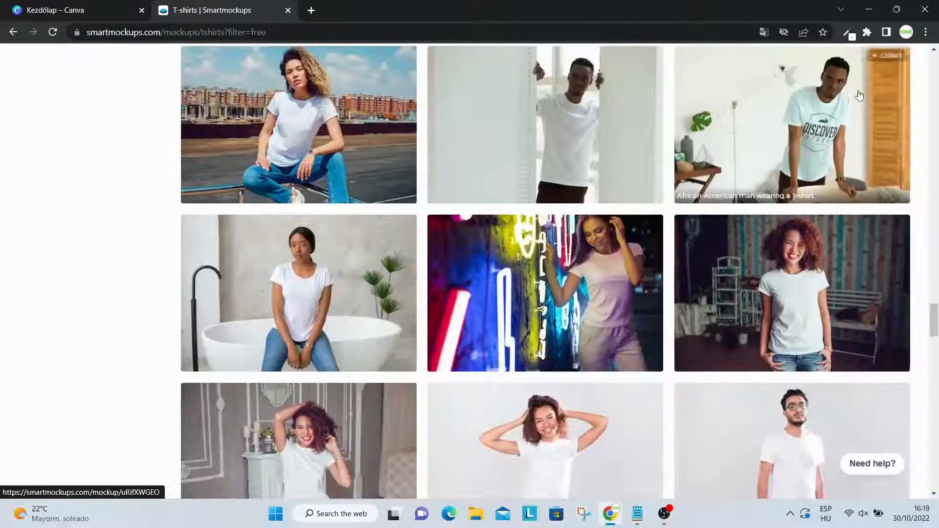
pyautogui.scroll(-10, 859, 95)
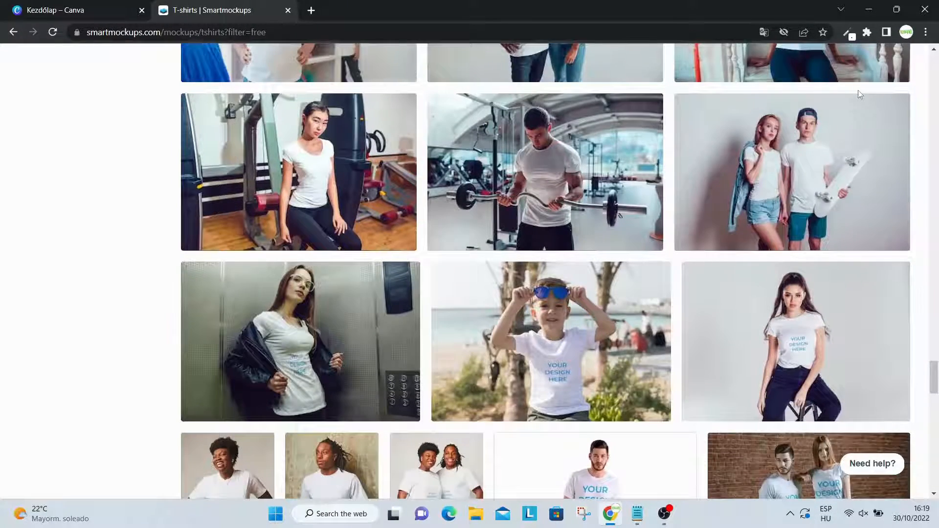
pyautogui.scroll(-8, 859, 94)
pyautogui.scroll(-1, 859, 94)
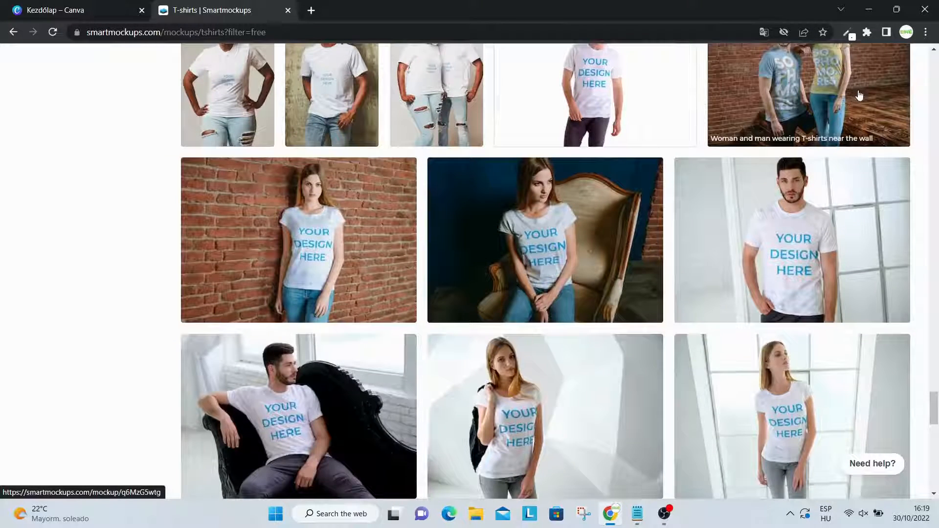
pyautogui.scroll(-2, 859, 94)
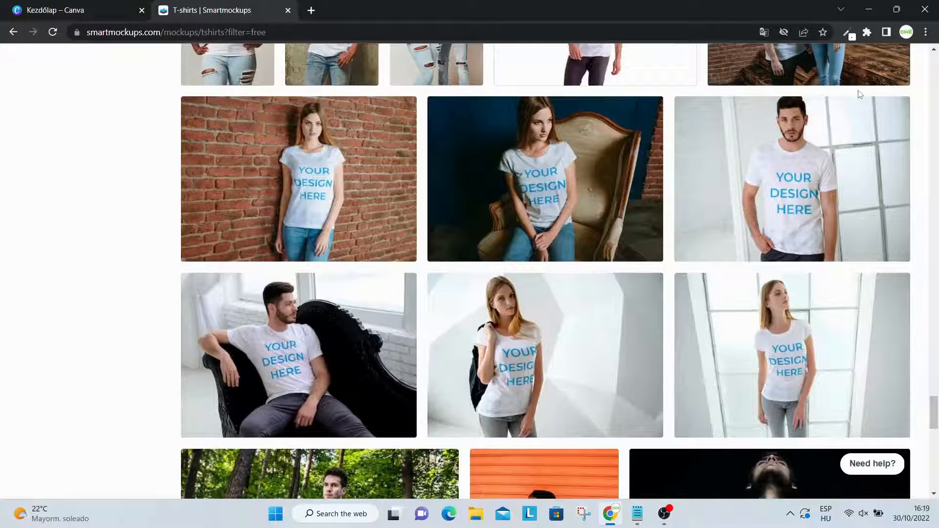
pyautogui.scroll(-5, 859, 95)
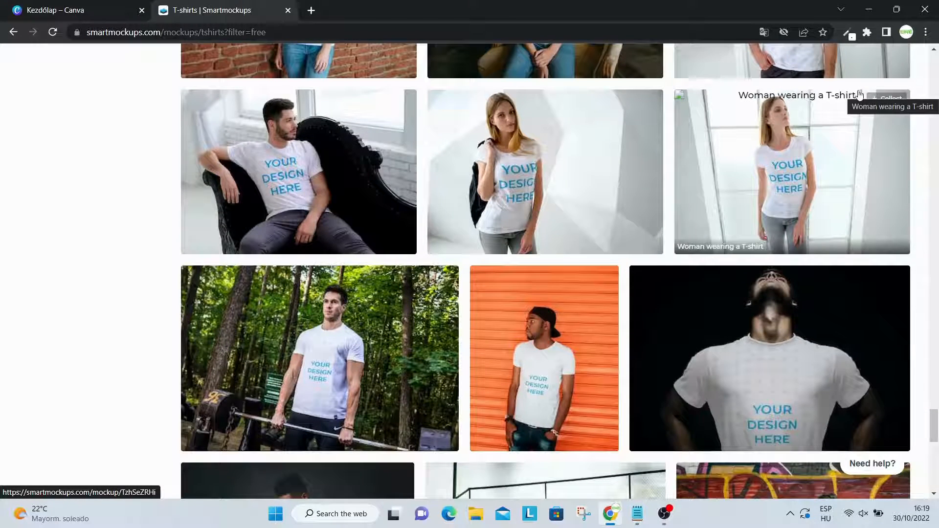
pyautogui.scroll(5, 859, 94)
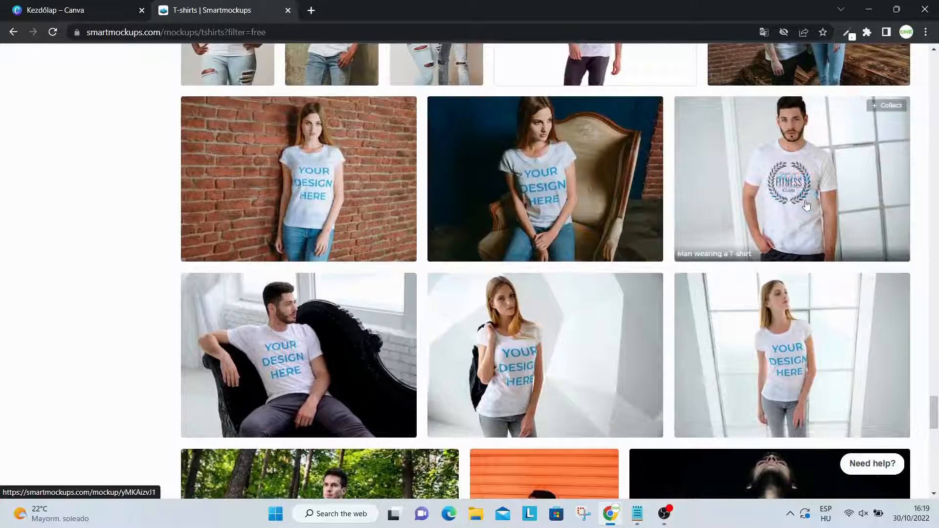
pyautogui.click(807, 198)
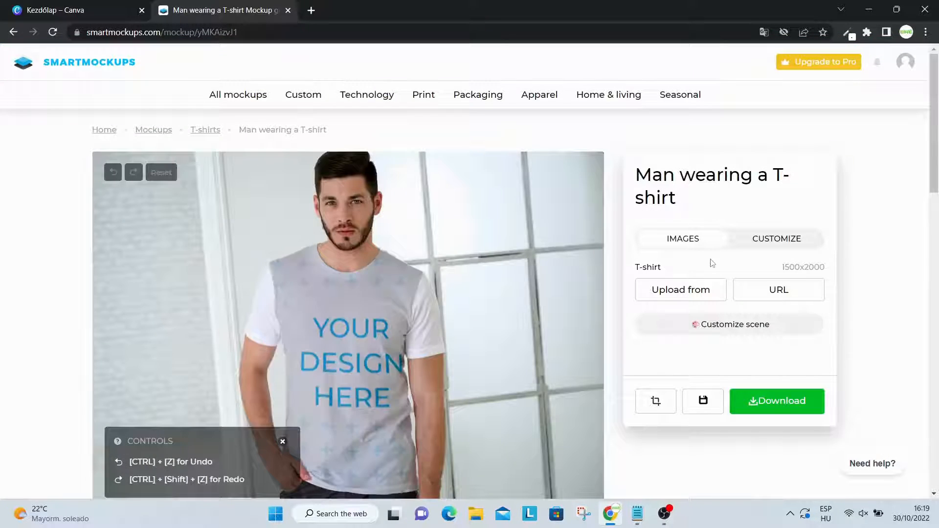
pyautogui.scroll(-1, 712, 263)
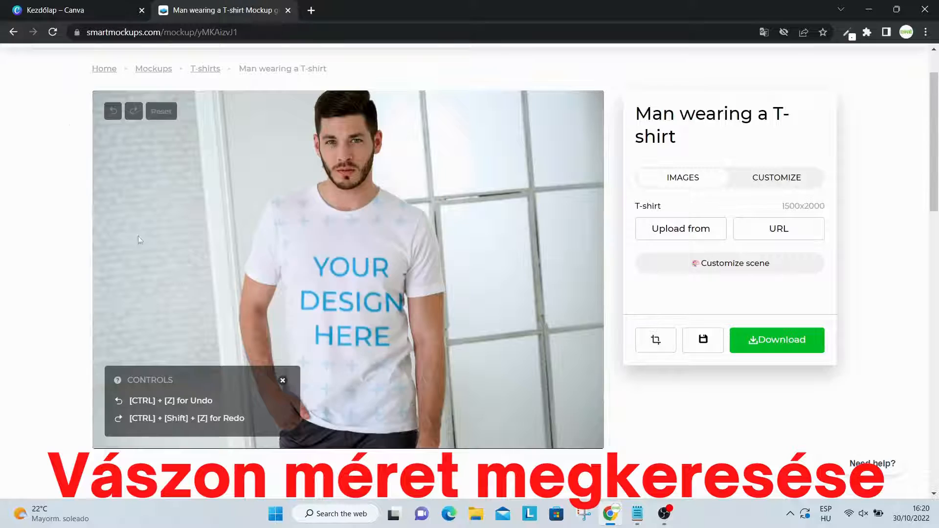
# - Switch to Canva and create a new custom-size design 1500 px wide and 2000 px high
pyautogui.click(41, 7)
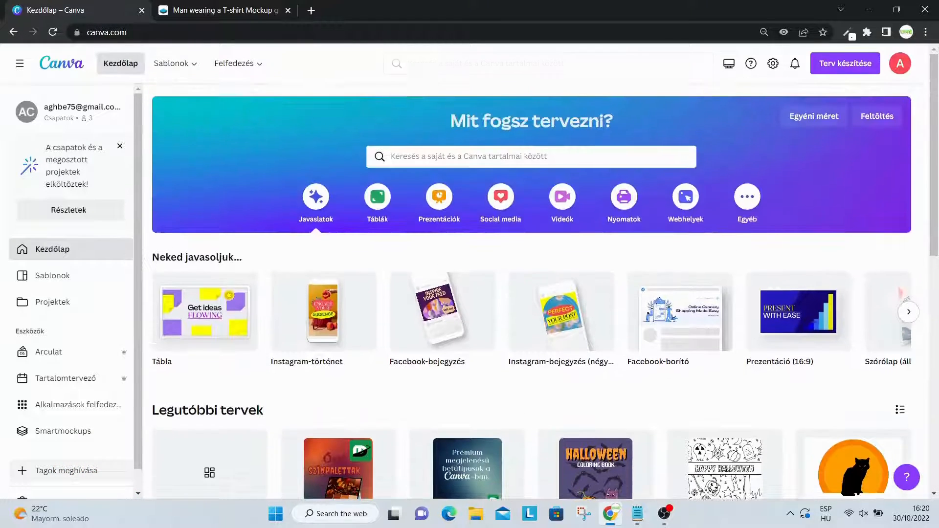
pyautogui.click(820, 116)
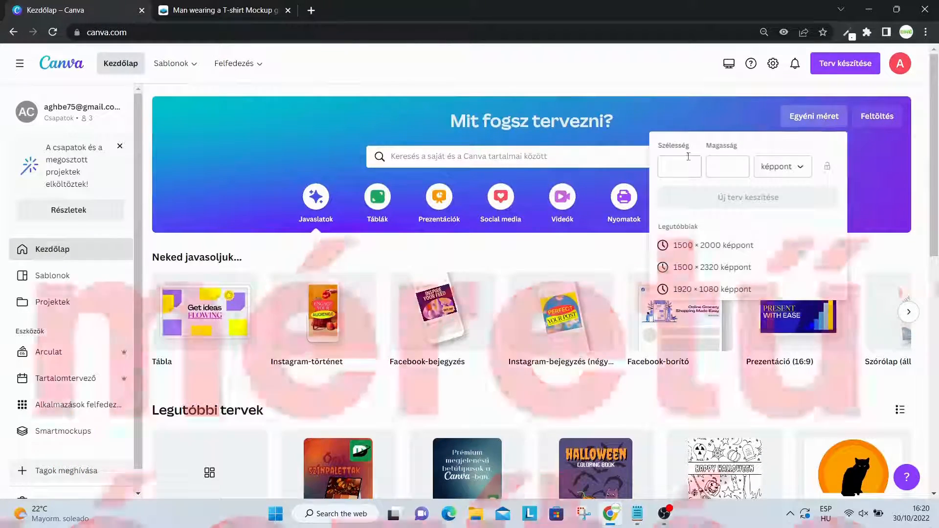
pyautogui.click(681, 159)
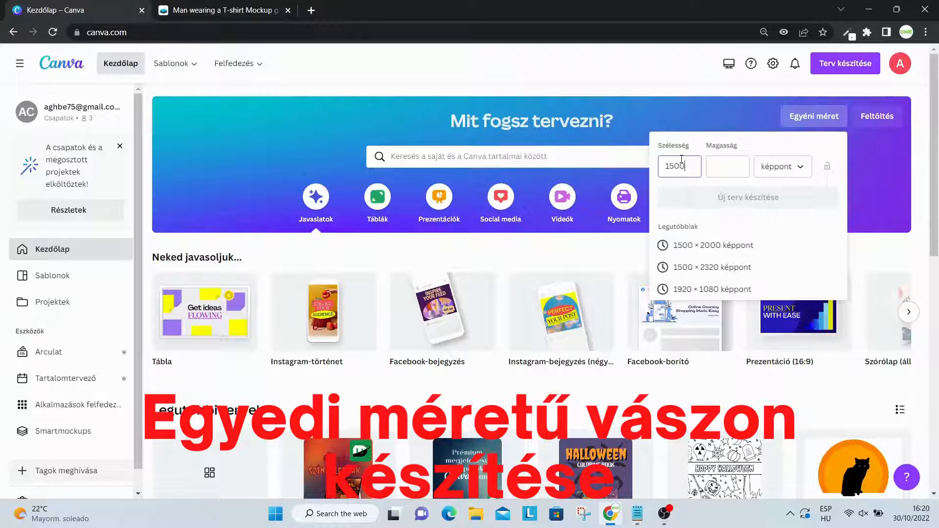
pyautogui.click(718, 161)
pyautogui.write('2000')
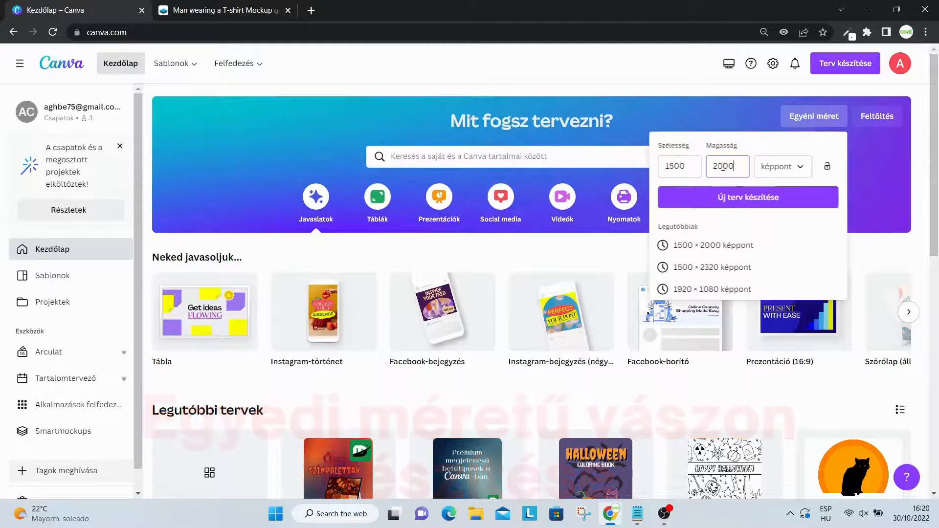
pyautogui.click(747, 196)
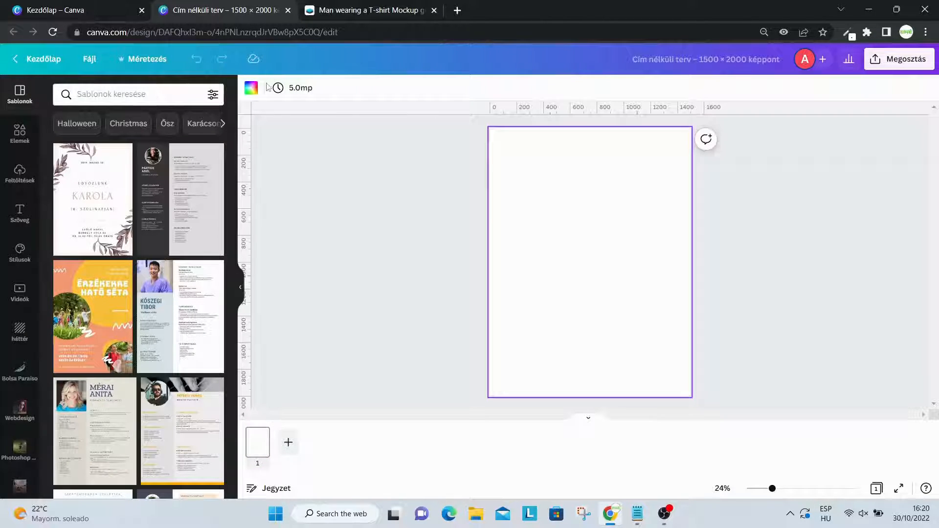
# - Set the blank page's background color to black
pyautogui.click(251, 89)
pyautogui.click(71, 243)
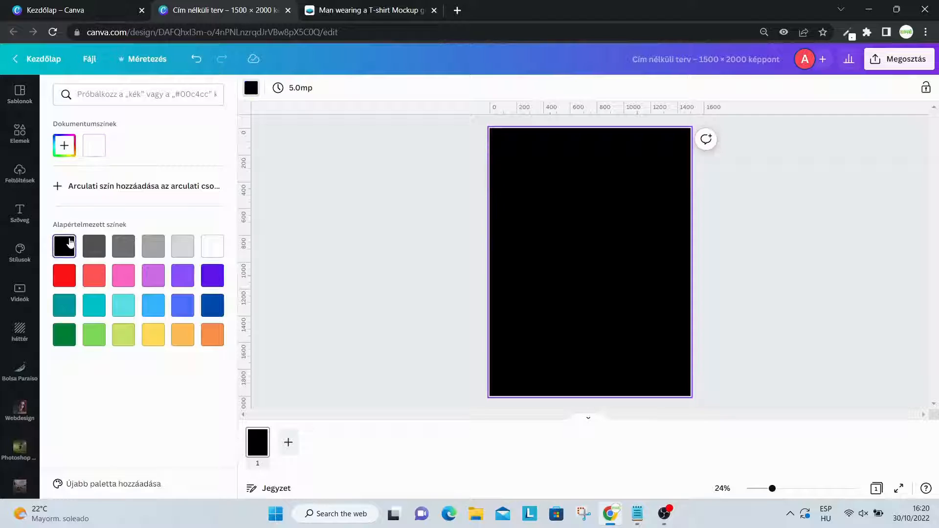
pyautogui.click(711, 221)
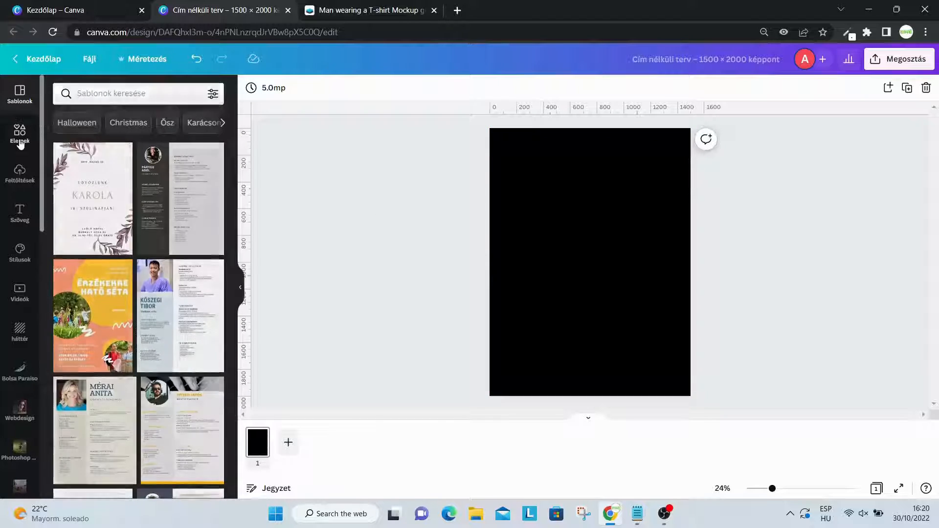
# - Add a circle shape to the page and enlarge it to about 700 px in diameter
pyautogui.click(20, 140)
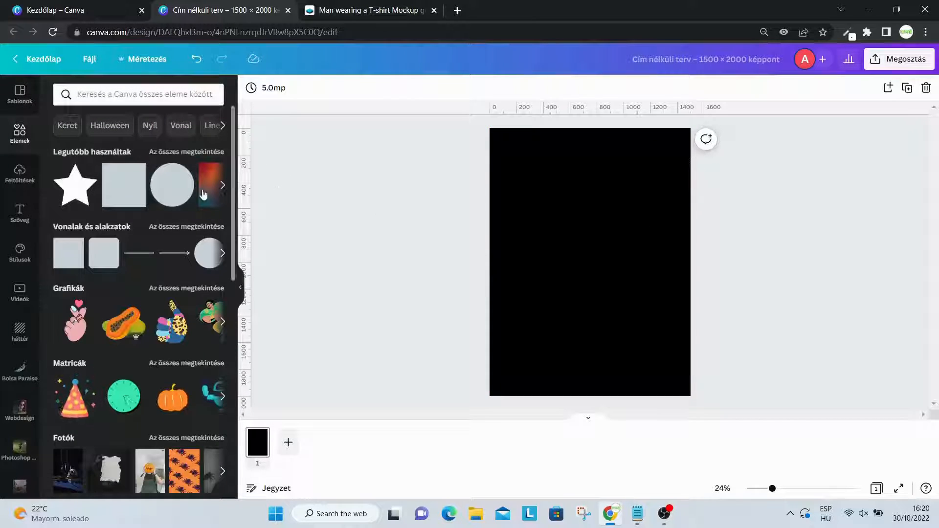
pyautogui.click(176, 188)
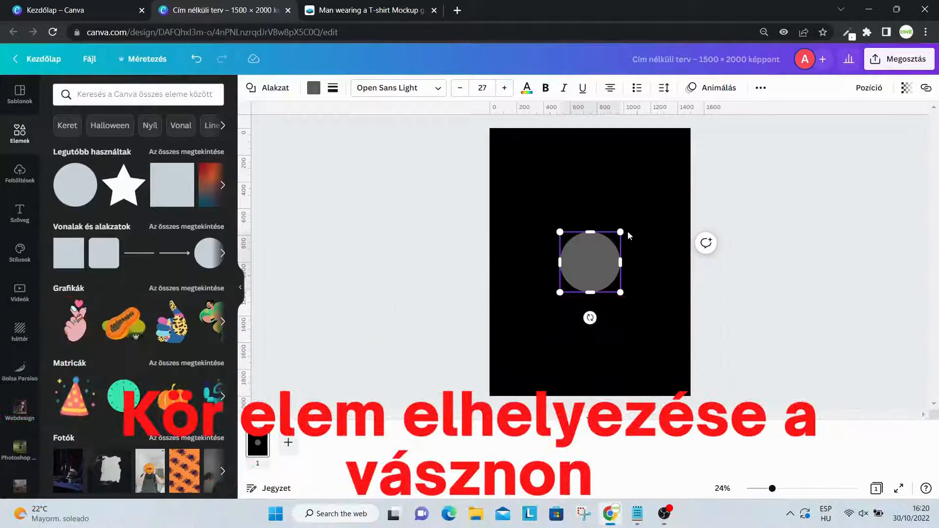
pyautogui.moveTo(620, 231); pyautogui.dragTo(599, 251)
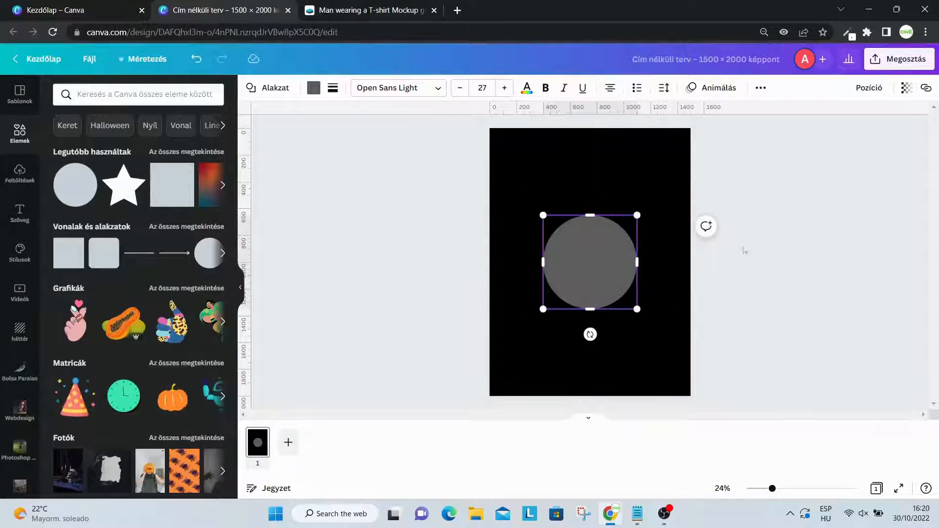
# - Give the circle a solid white border with a thickness of 7
pyautogui.click(581, 263)
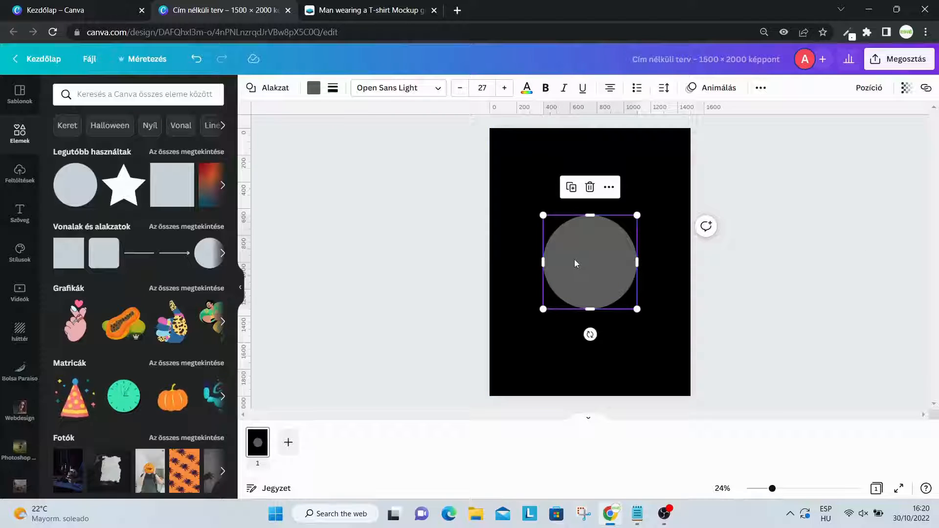
pyautogui.click(332, 89)
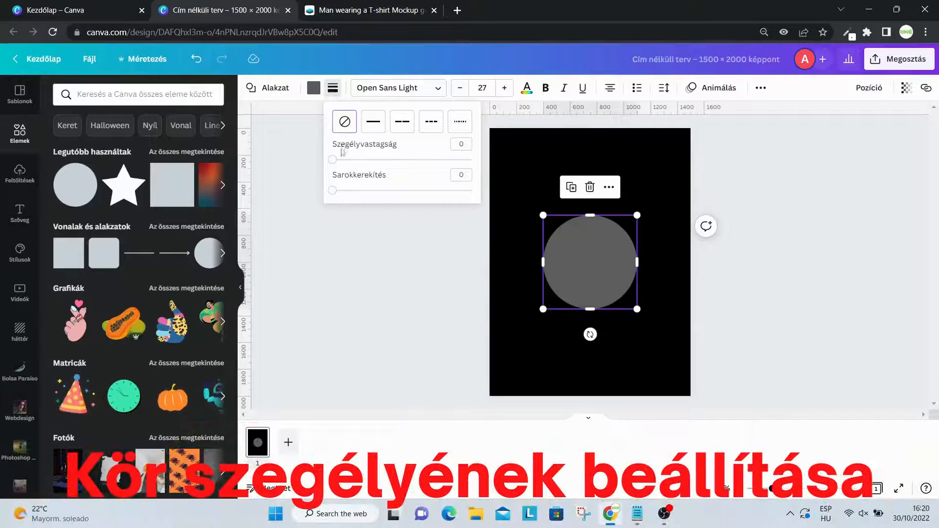
pyautogui.moveTo(333, 160); pyautogui.dragTo(347, 162)
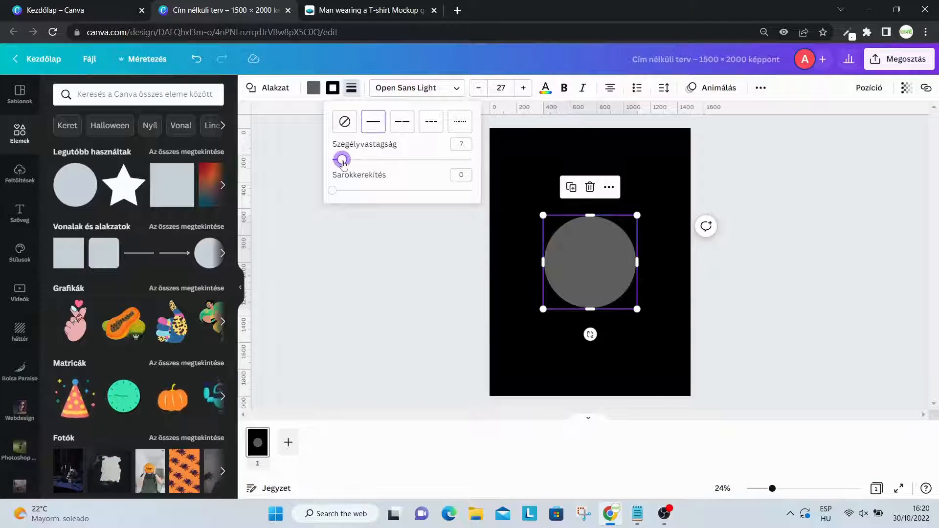
pyautogui.click(338, 91)
pyautogui.click(151, 154)
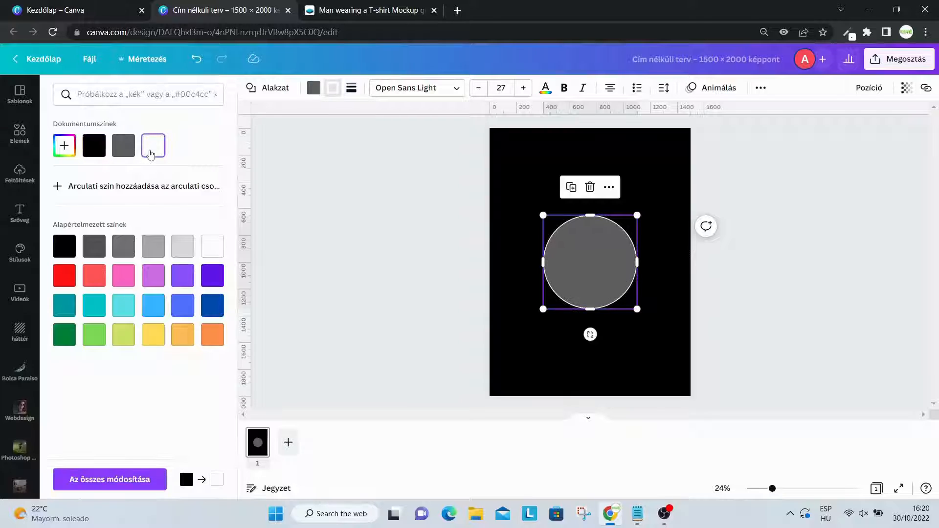
# - Change the circle's fill color to black, matching the page background
pyautogui.click(311, 96)
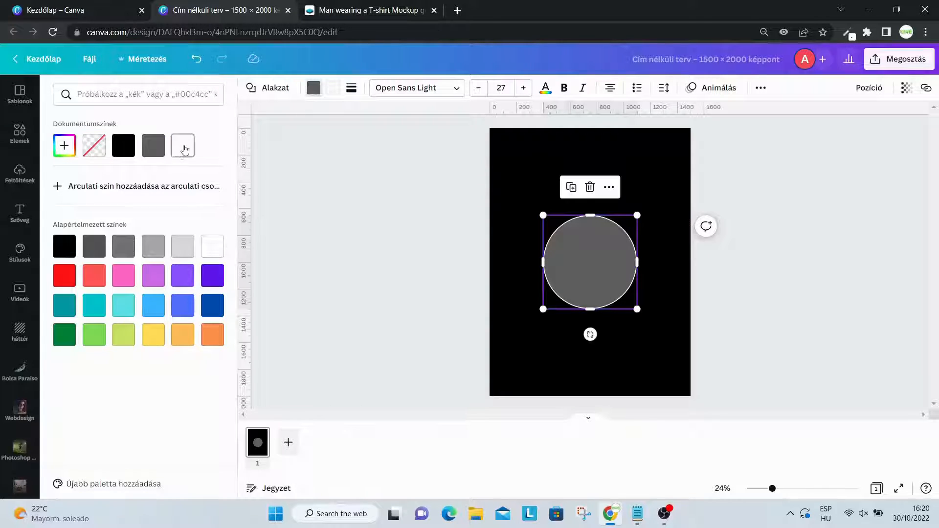
pyautogui.click(128, 149)
pyautogui.click(857, 204)
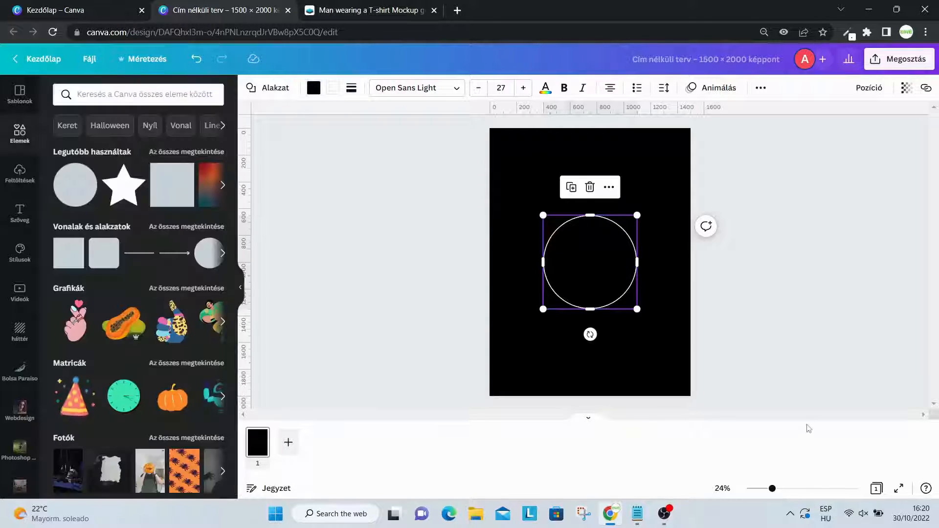
# - Enlarge the white-outlined circle to about 780 px in diameter and center it on the page both horizontally and vertically
pyautogui.moveTo(776, 489); pyautogui.dragTo(787, 489)
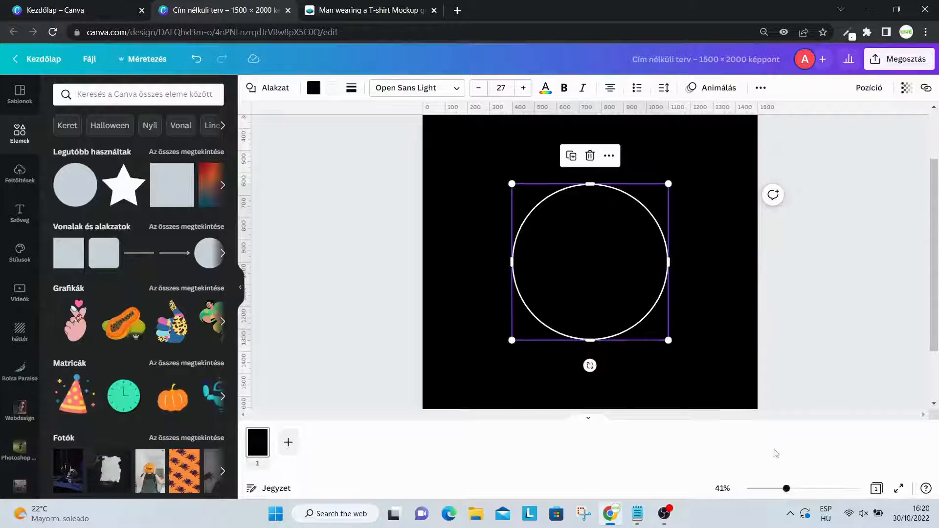
pyautogui.moveTo(663, 184); pyautogui.dragTo(684, 166)
pyautogui.moveTo(624, 202); pyautogui.dragTo(620, 208)
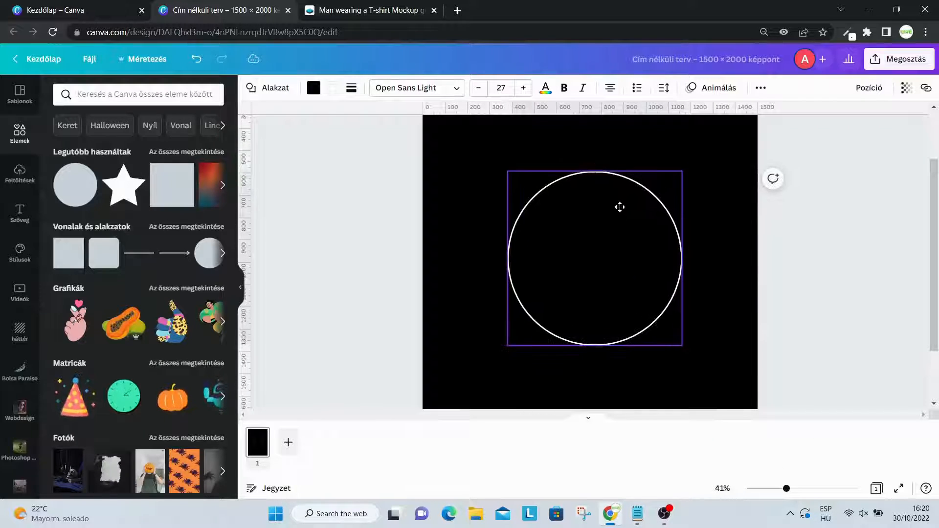
pyautogui.click(866, 91)
pyautogui.click(826, 189)
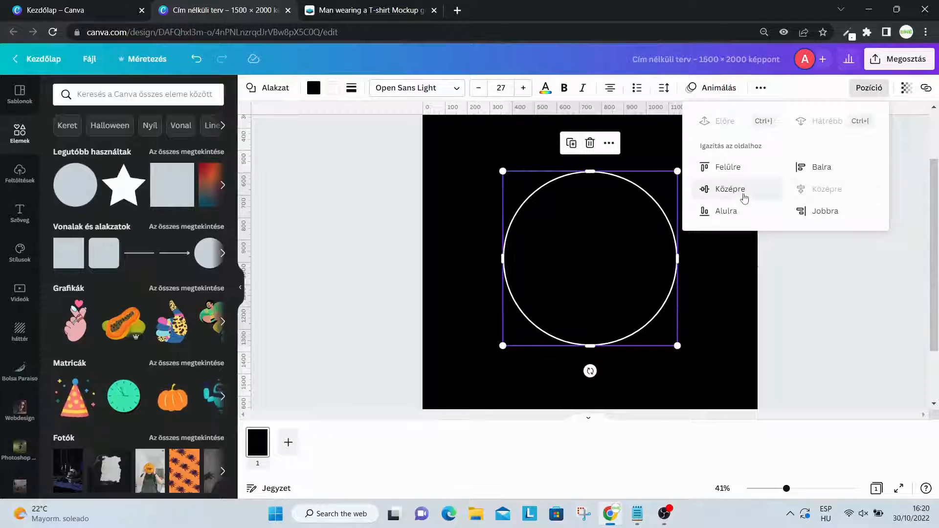
pyautogui.click(729, 189)
pyautogui.click(518, 268)
# - Duplicate the circle, shrink the copy to about 610 px in diameter and center it inside the original
pyautogui.doubleClick(572, 257)
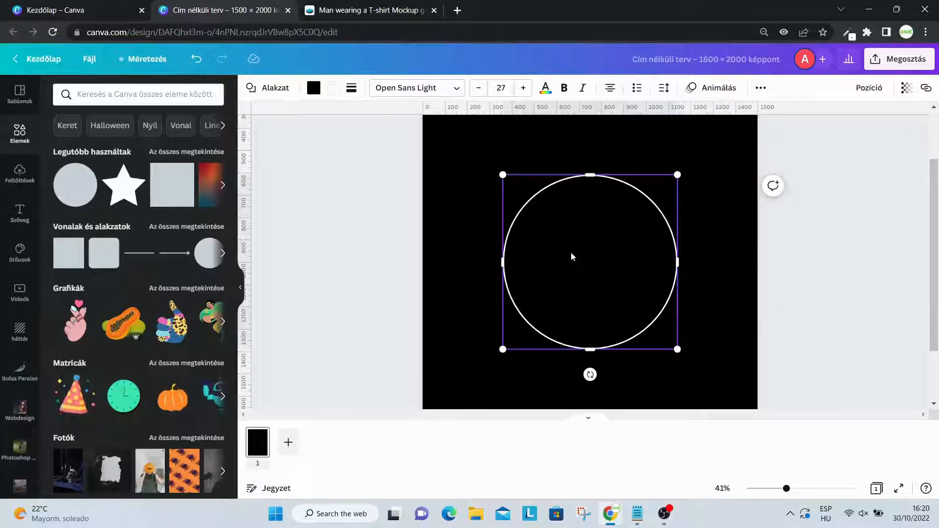
pyautogui.hotkey('ctrl', 'd')
pyautogui.click(800, 145)
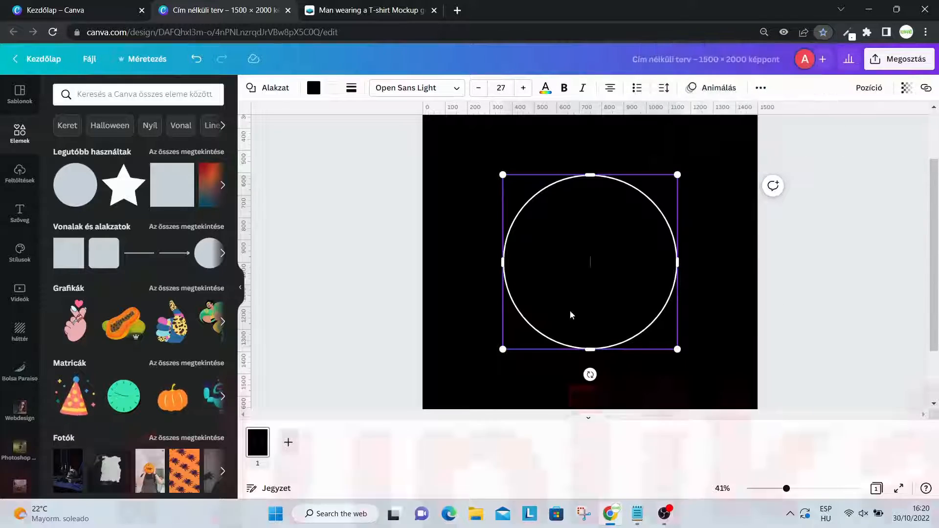
pyautogui.hotkey('ctrl', 'd')
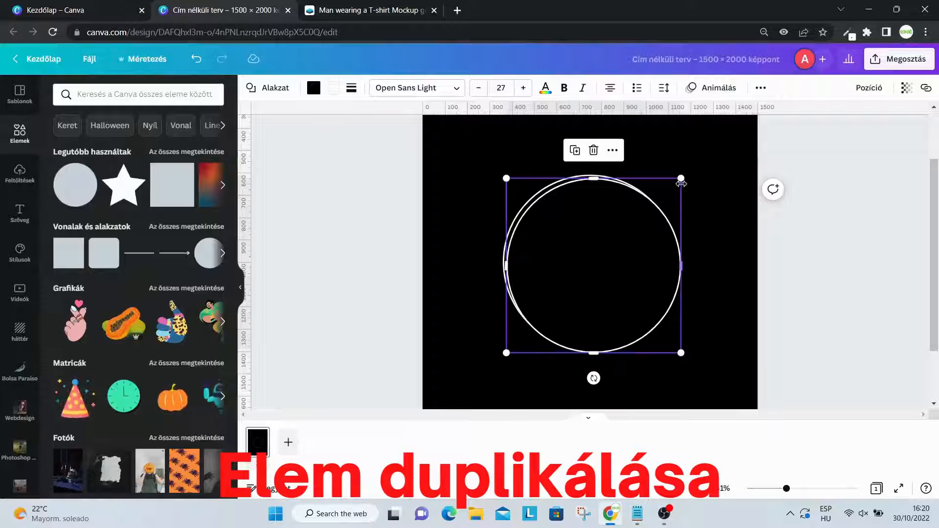
pyautogui.moveTo(681, 178); pyautogui.dragTo(667, 193)
pyautogui.moveTo(592, 257); pyautogui.dragTo(595, 248)
pyautogui.moveTo(670, 182); pyautogui.dragTo(653, 200)
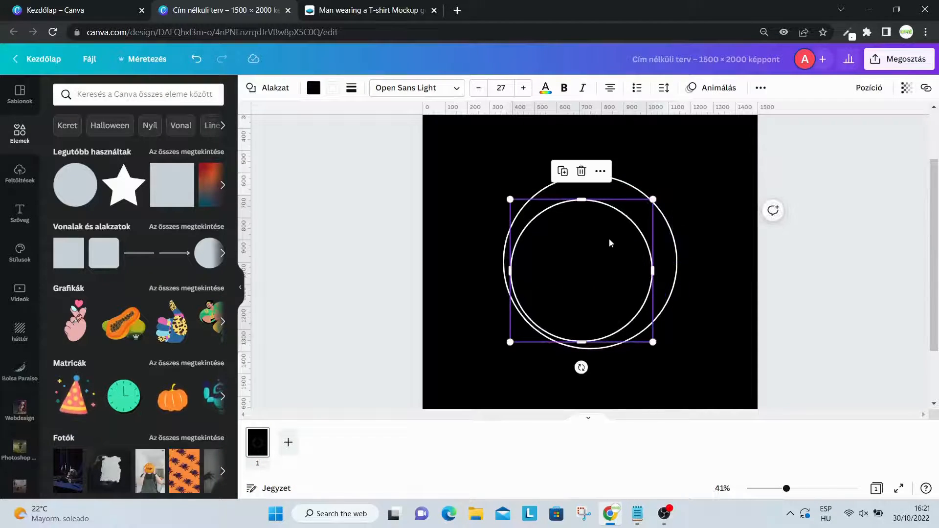
pyautogui.moveTo(610, 243)
pyautogui.mouseDown()
pyautogui.moveTo(614, 224)
pyautogui.moveTo(616, 233)
pyautogui.mouseUp()
pyautogui.moveTo(662, 191); pyautogui.dragTo(656, 196)
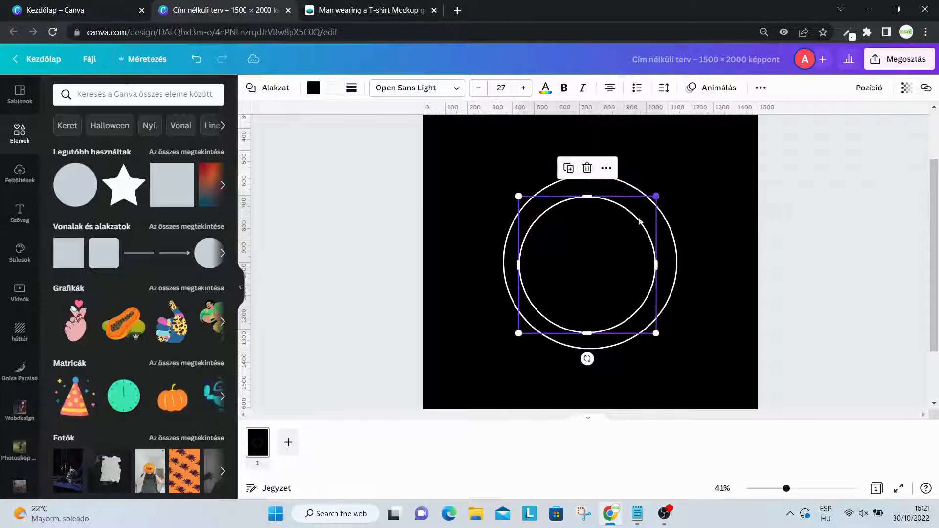
pyautogui.moveTo(597, 257); pyautogui.dragTo(600, 254)
pyautogui.click(837, 264)
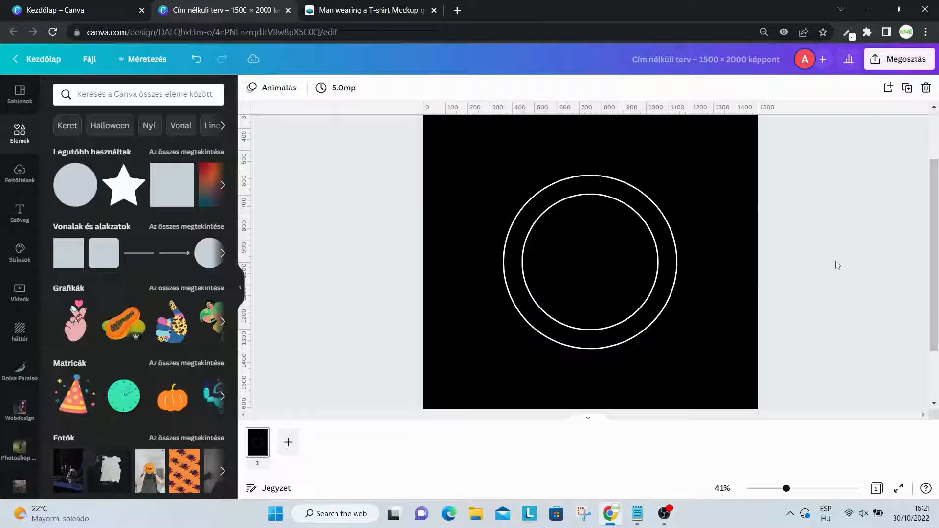
# - Duplicate the inner circle as a guide, shrink the copy to about 500 px in diameter and center it inside the other two
pyautogui.click(625, 252)
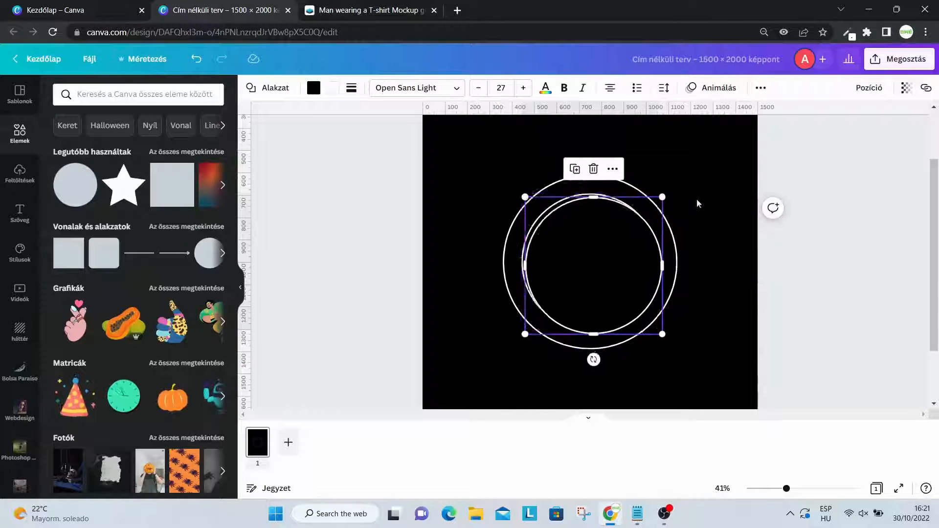
pyautogui.moveTo(662, 196); pyautogui.dragTo(644, 214)
pyautogui.moveTo(573, 260); pyautogui.dragTo(579, 252)
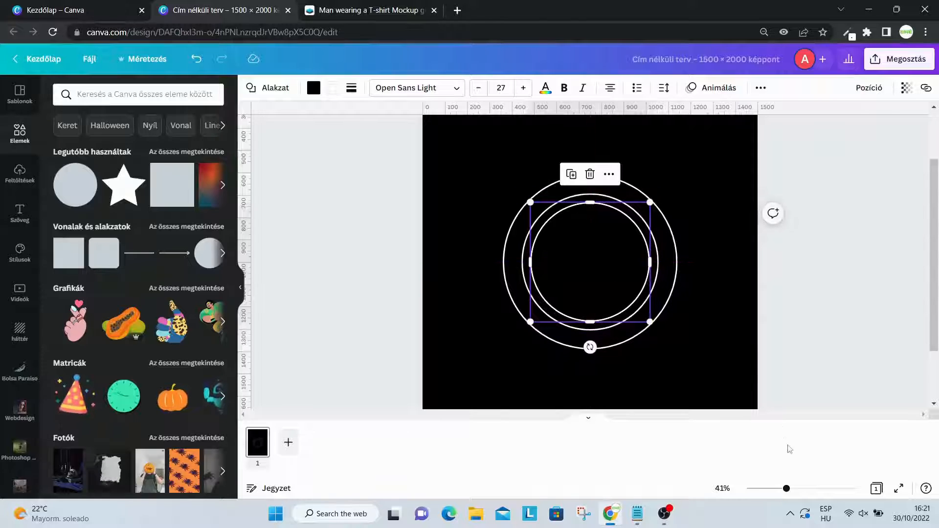
pyautogui.moveTo(787, 489); pyautogui.dragTo(794, 489)
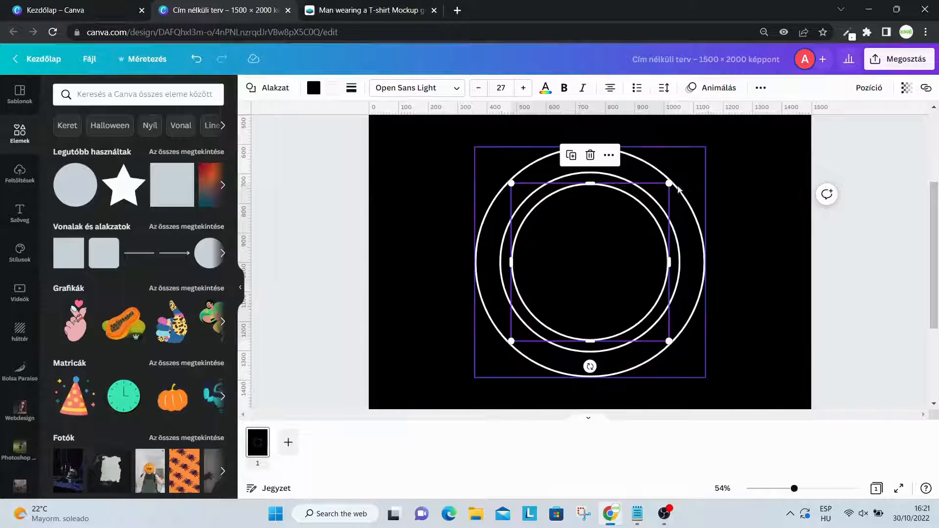
pyautogui.moveTo(669, 186); pyautogui.dragTo(661, 191)
pyautogui.moveTo(586, 252); pyautogui.dragTo(591, 246)
pyautogui.click(849, 237)
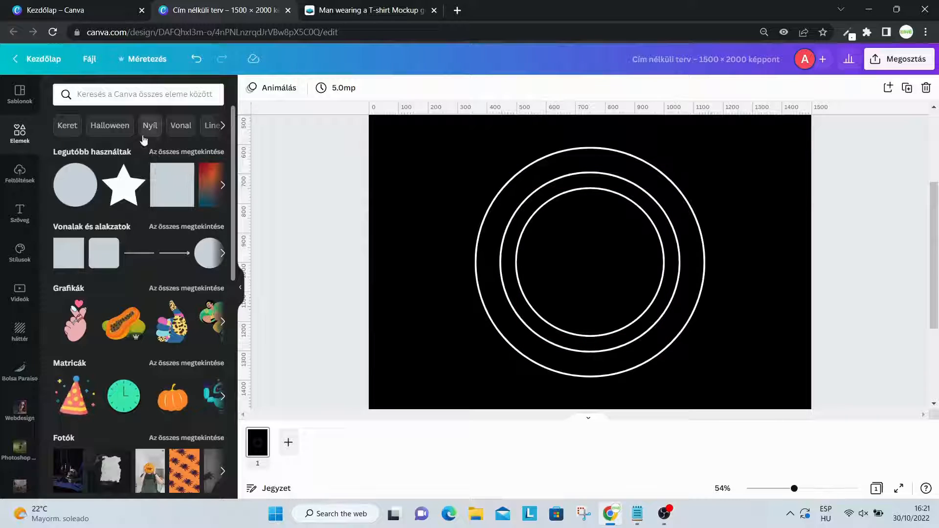
# - Add the white Solid Star graphic, shrink it to about 125 px wide and move it to the top center of the two inner circles
pyautogui.click(137, 173)
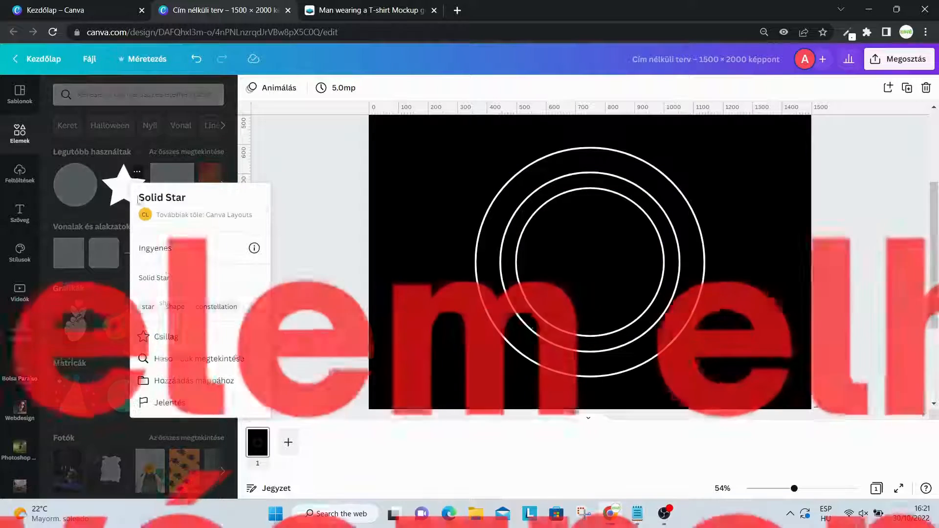
pyautogui.click(123, 186)
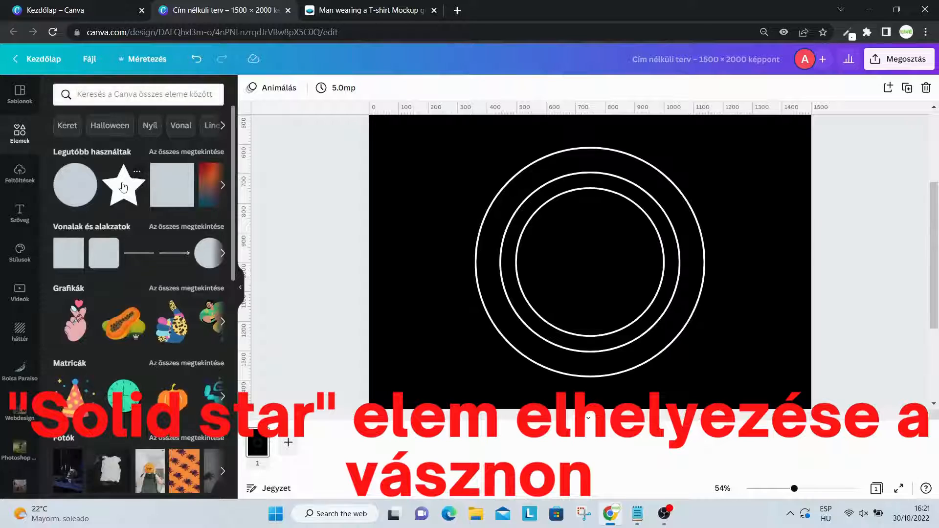
pyautogui.click(123, 186)
pyautogui.moveTo(677, 175); pyautogui.dragTo(537, 311)
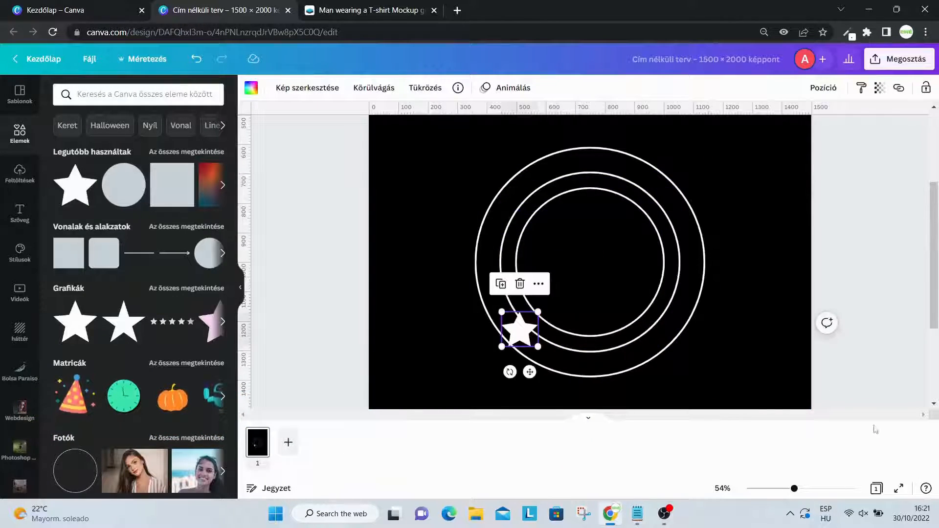
pyautogui.moveTo(794, 488); pyautogui.dragTo(803, 488)
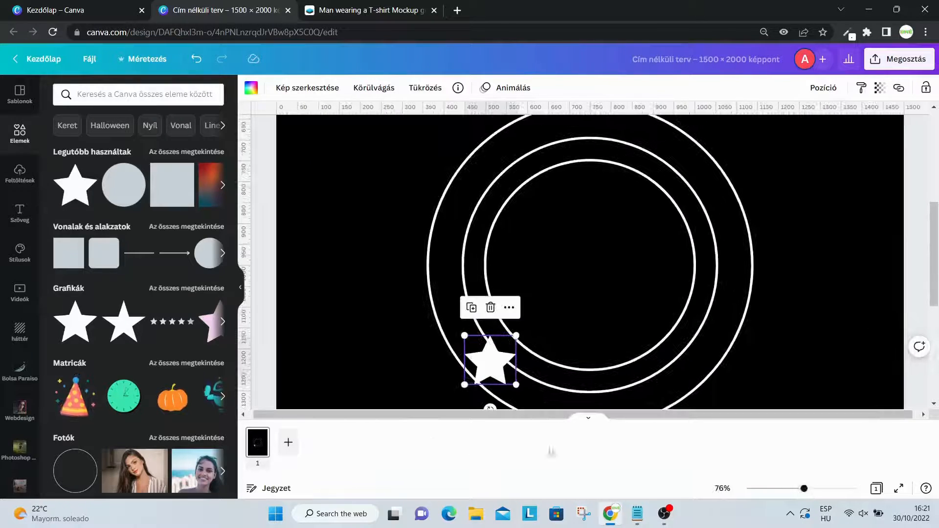
pyautogui.moveTo(483, 377); pyautogui.dragTo(582, 178)
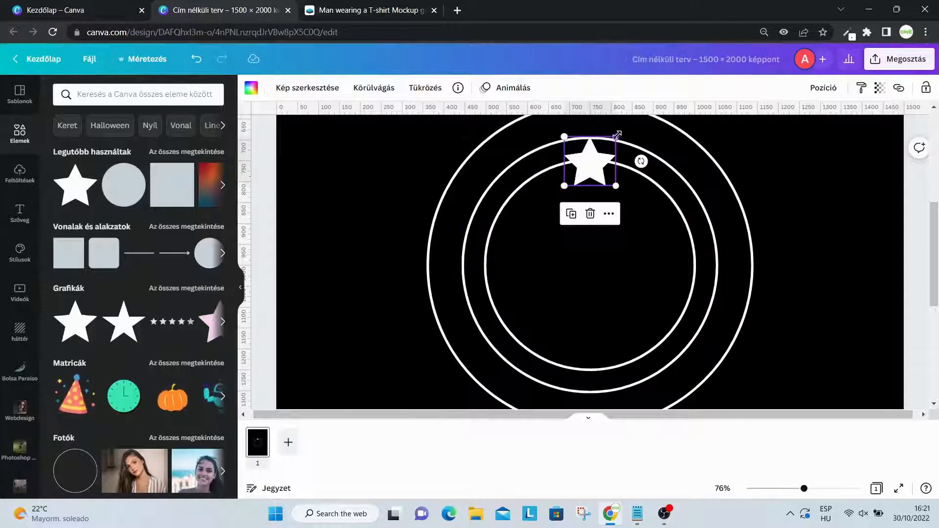
# - Reduce the star to about 95 px wide and center it over the top of the innermost guide circle
pyautogui.moveTo(617, 134); pyautogui.dragTo(609, 142)
pyautogui.moveTo(578, 169); pyautogui.dragTo(581, 170)
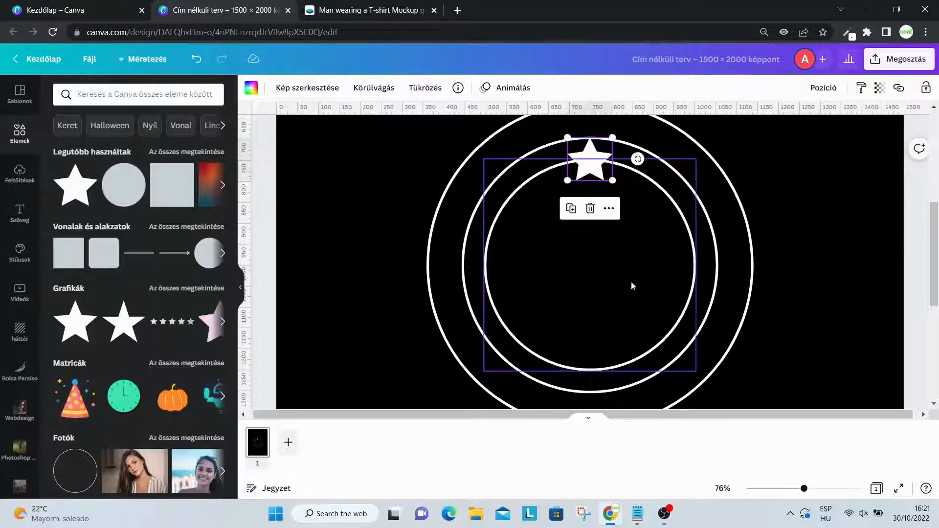
pyautogui.doubleClick(680, 286)
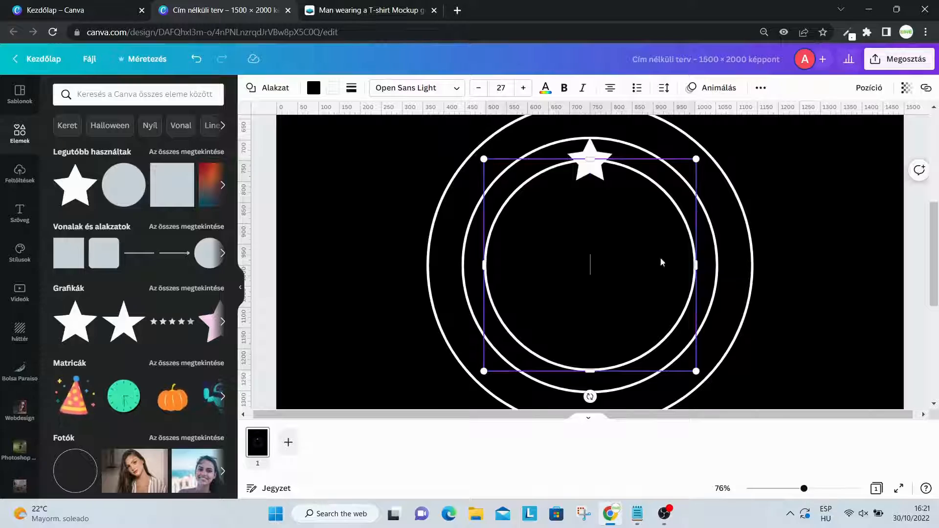
pyautogui.click(610, 146)
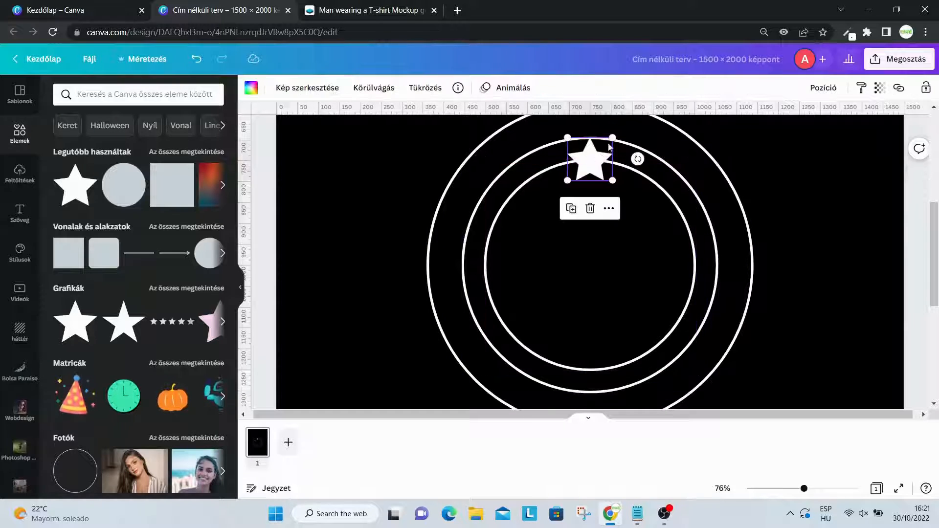
pyautogui.moveTo(611, 138); pyautogui.dragTo(594, 157)
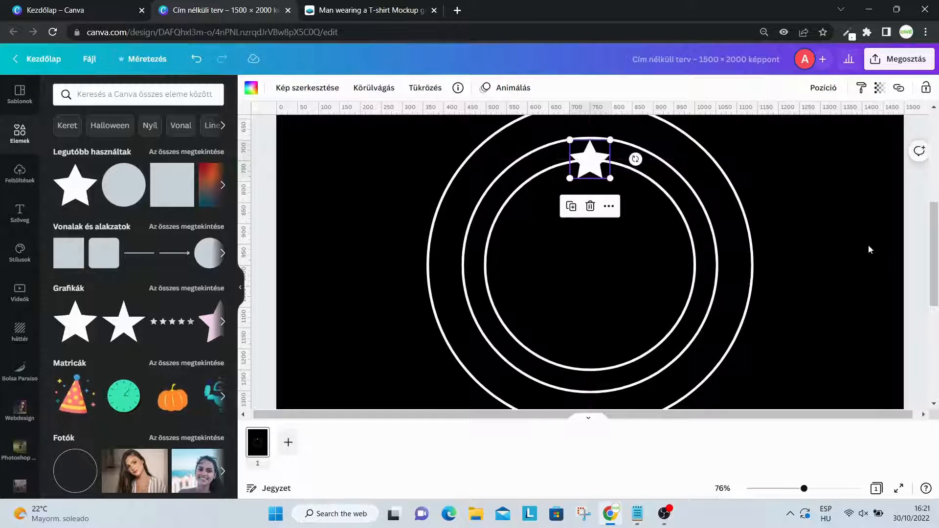
pyautogui.click(869, 248)
# - Place two copies of the star, each about 75 px wide, symmetrically on the guide circle either side of the center star
pyautogui.click(594, 161)
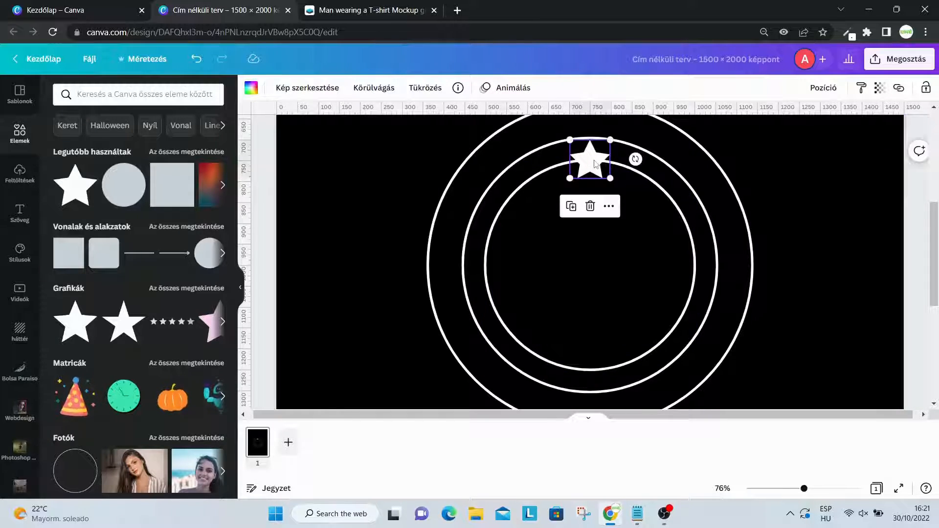
pyautogui.hotkey('ctrl', 'd')
pyautogui.moveTo(595, 166); pyautogui.dragTo(553, 171)
pyautogui.hotkey('ctrl', 'd')
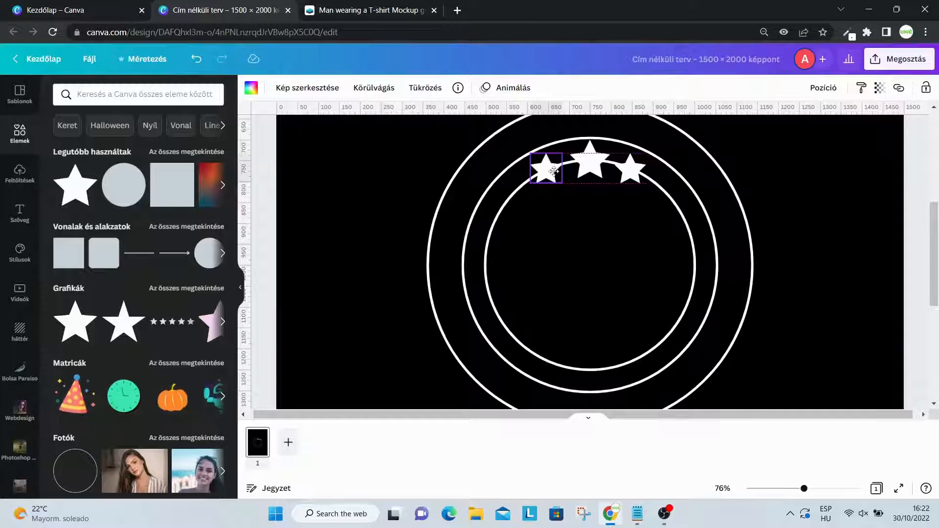
pyautogui.moveTo(553, 171); pyautogui.dragTo(555, 170)
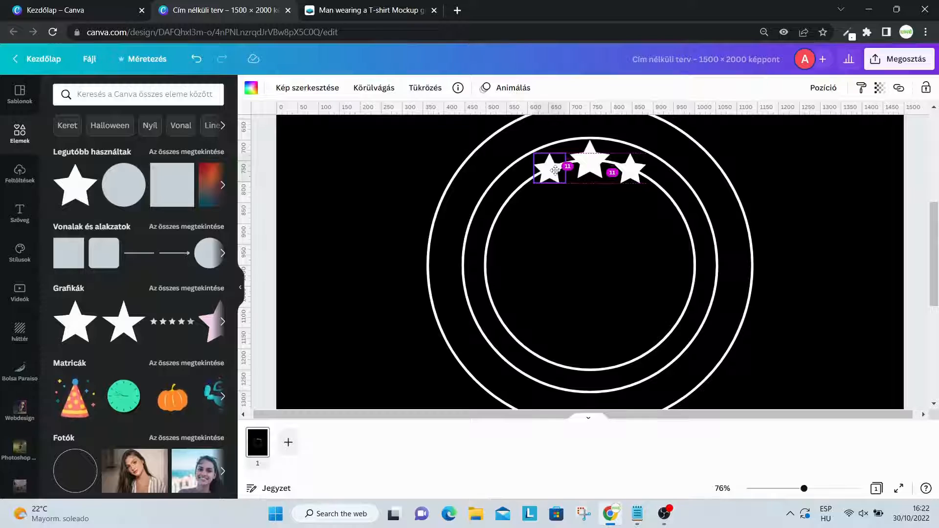
pyautogui.moveTo(555, 170); pyautogui.dragTo(555, 171)
pyautogui.click(602, 235)
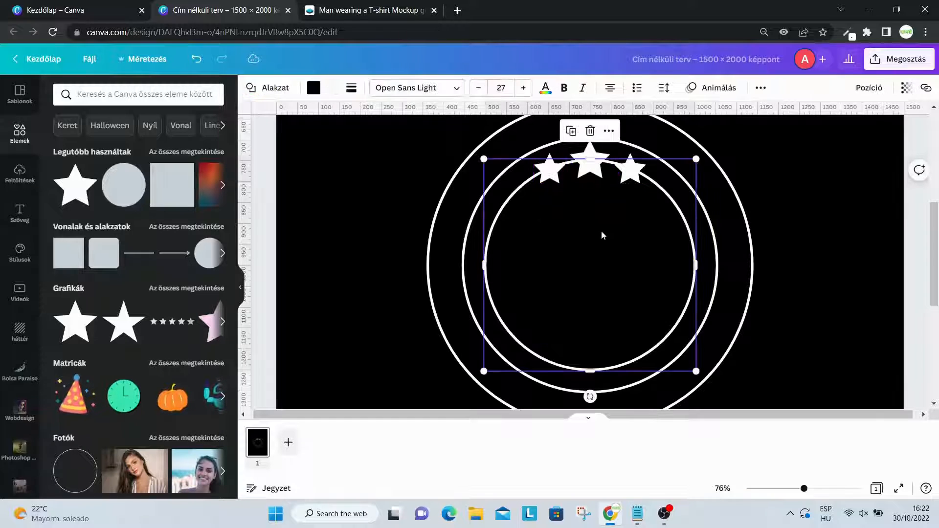
pyautogui.click(800, 232)
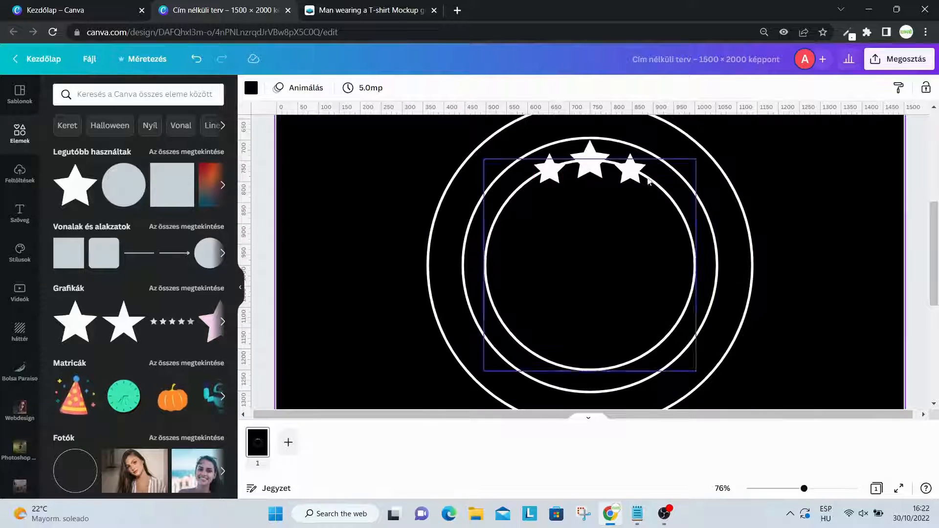
# - Duplicate the star right of center, shrink the copy to about 55 px wide and place it further right along the guide circle
pyautogui.click(633, 173)
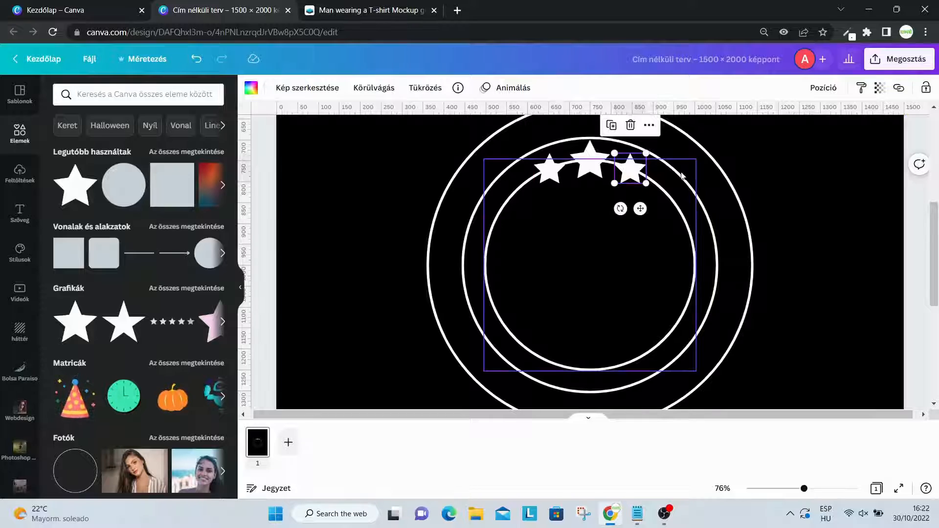
pyautogui.click(761, 182)
pyautogui.click(629, 172)
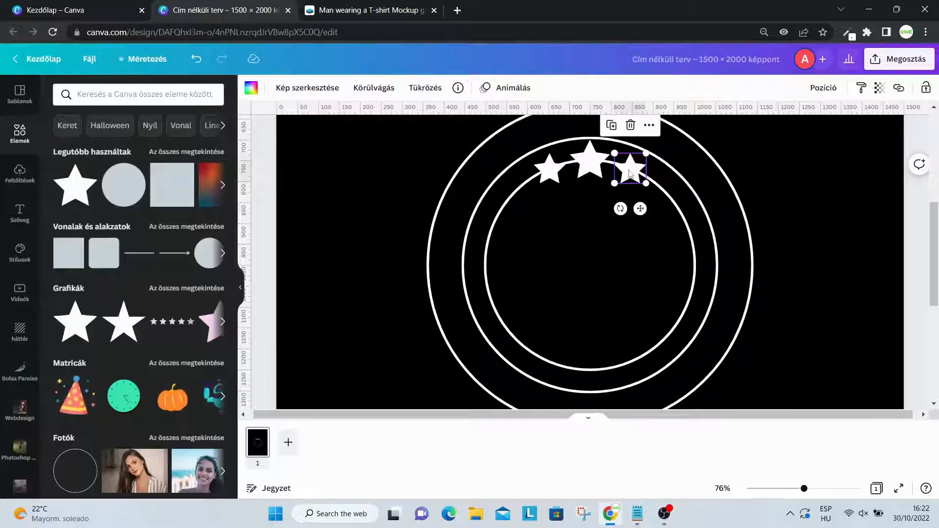
pyautogui.moveTo(630, 174); pyautogui.dragTo(637, 180)
pyautogui.click(656, 156)
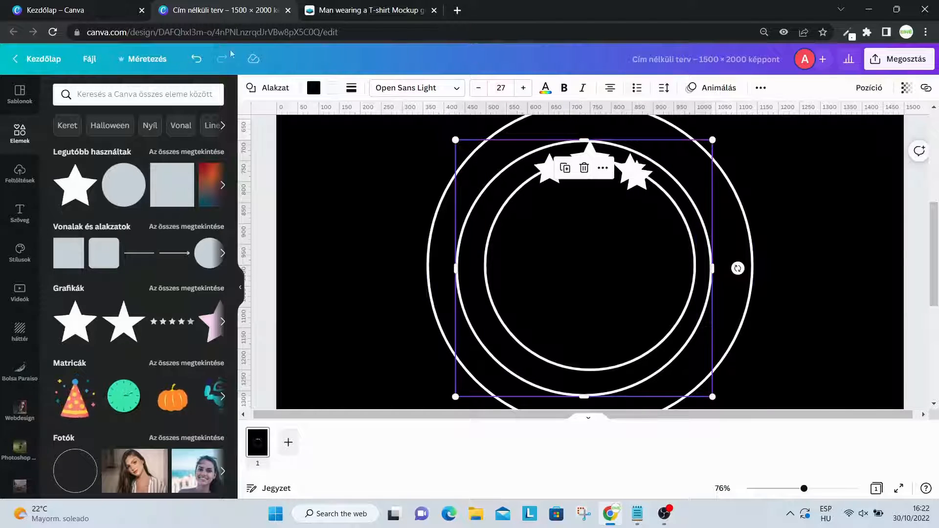
pyautogui.click(199, 61)
pyautogui.click(756, 204)
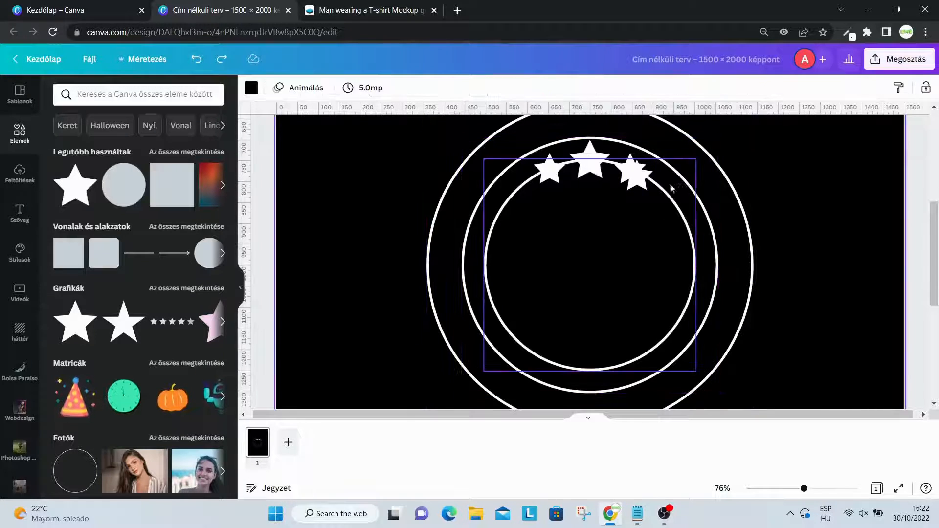
pyautogui.moveTo(642, 183)
pyautogui.mouseDown()
pyautogui.moveTo(663, 186)
pyautogui.moveTo(664, 170)
pyautogui.moveTo(659, 185)
pyautogui.mouseUp()
pyautogui.click(612, 243)
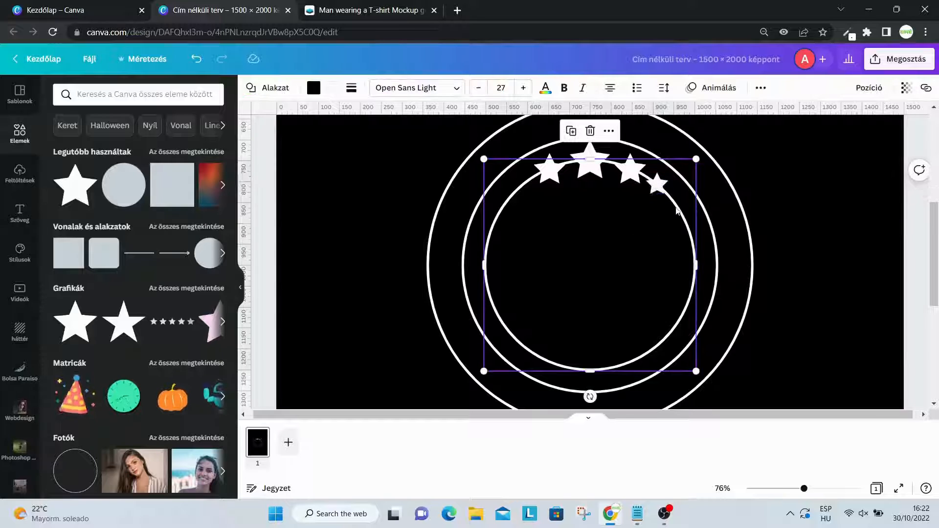
# - Duplicate the smallest star and place the copy at the mirrored position on the guide circle's left side
pyautogui.click(660, 188)
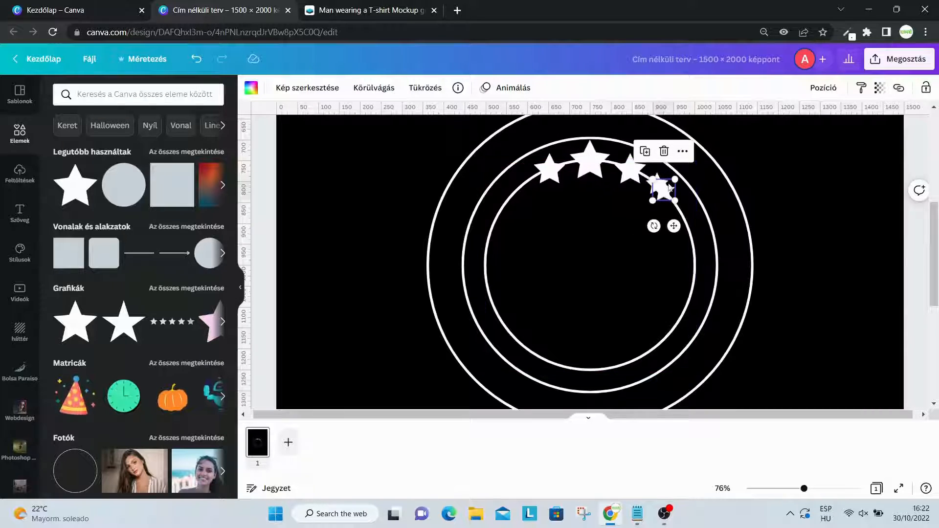
pyautogui.moveTo(663, 190); pyautogui.dragTo(518, 192)
pyautogui.click(791, 184)
# - Delete the innermost guide circle, keeping the five-star arc and the two outer circles
pyautogui.click(685, 251)
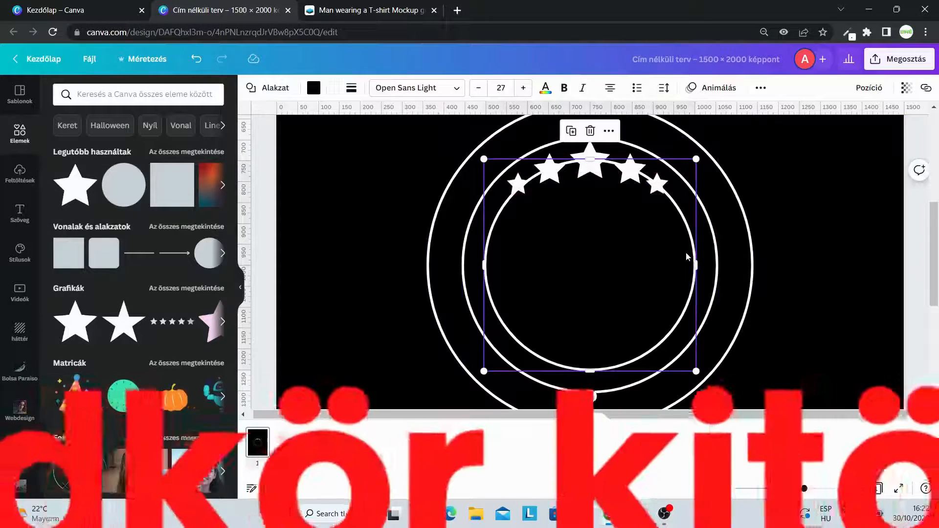
pyautogui.press('Delete')
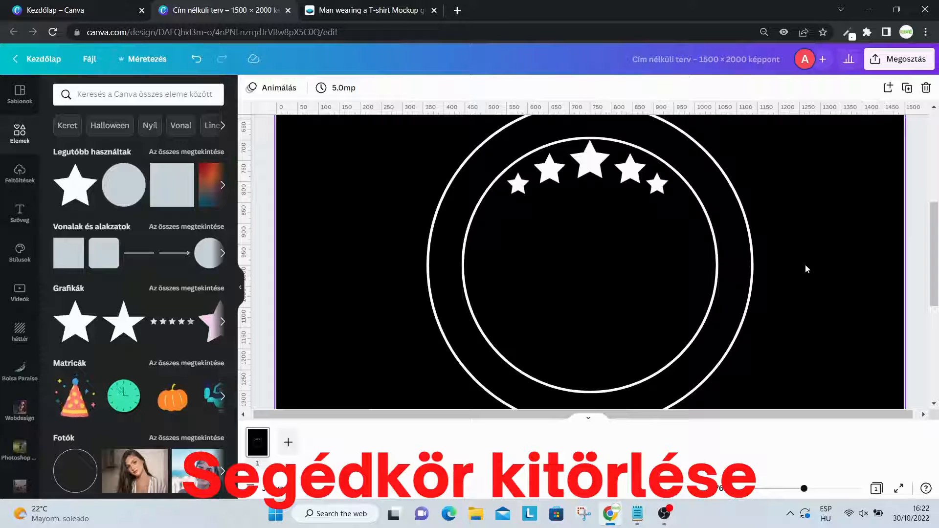
# - Move the two smallest stars slightly up at matching heights, shifting the right one outward to match the spacing between the other stars
pyautogui.moveTo(803, 488); pyautogui.dragTo(793, 494)
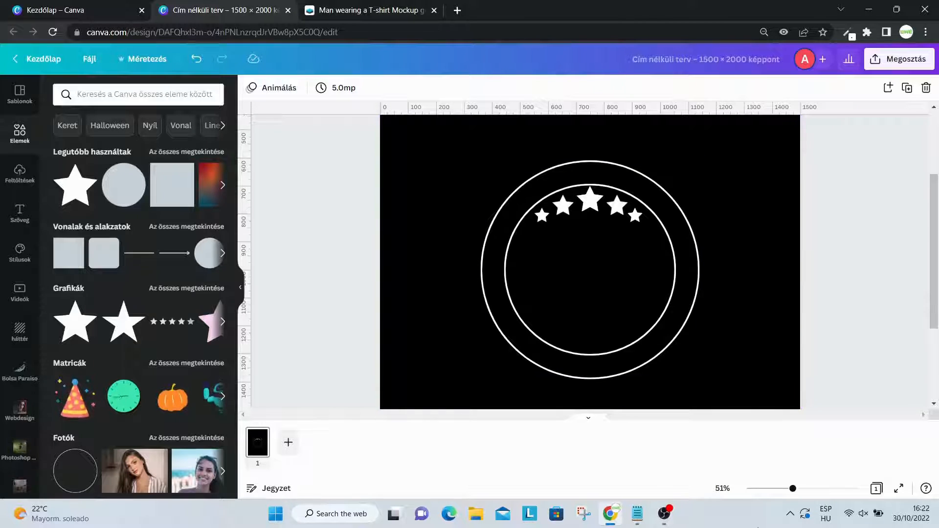
pyautogui.moveTo(789, 490); pyautogui.dragTo(810, 489)
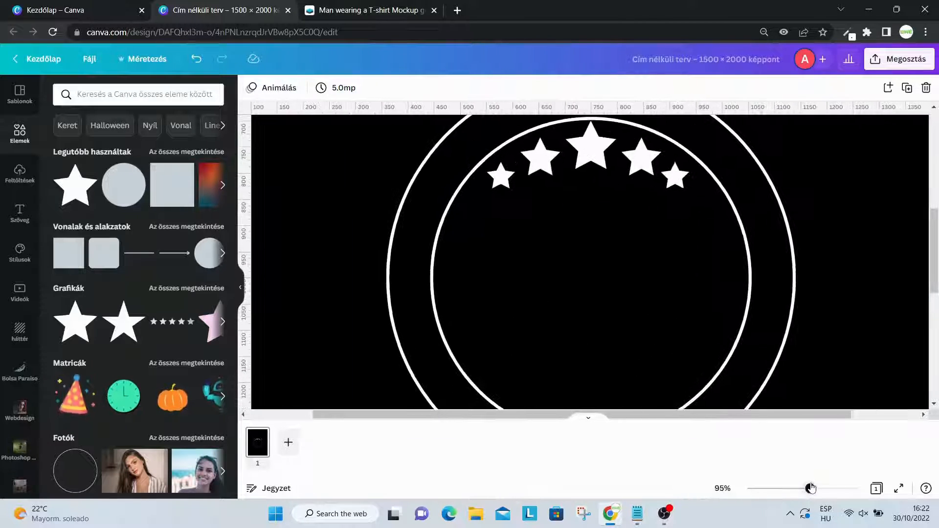
pyautogui.click(506, 181)
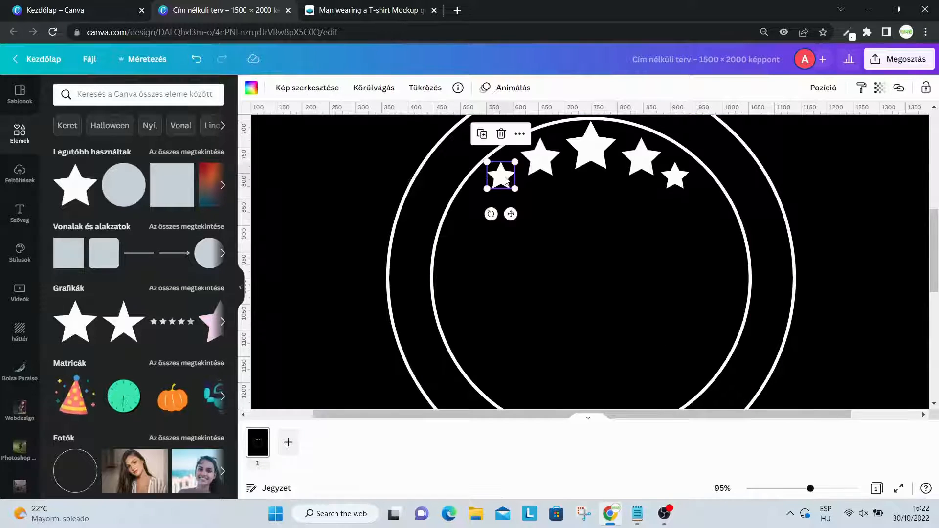
pyautogui.moveTo(506, 181); pyautogui.dragTo(506, 175)
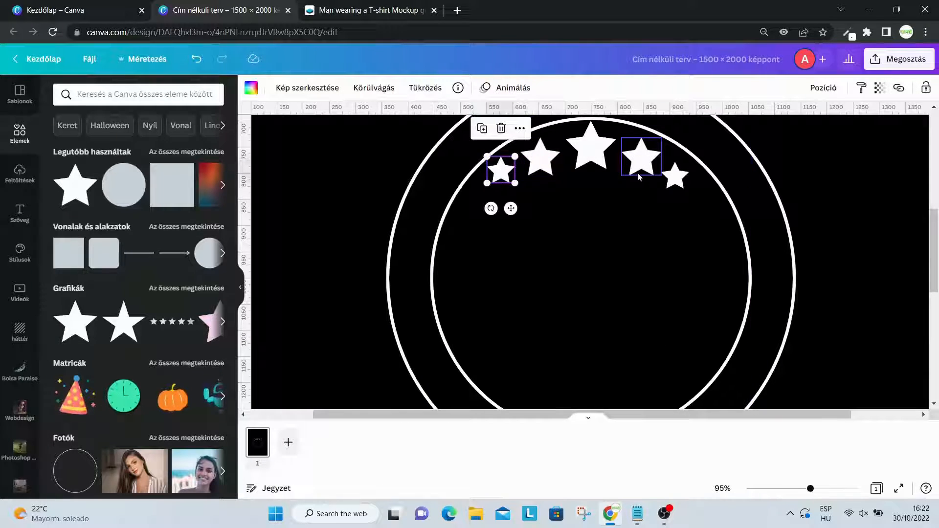
pyautogui.click(675, 177)
pyautogui.moveTo(675, 177); pyautogui.dragTo(681, 172)
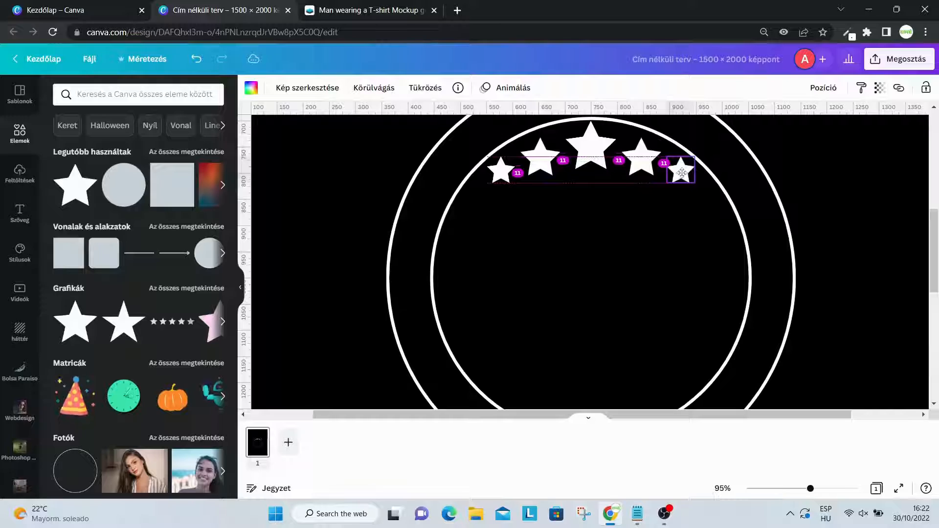
pyautogui.click(677, 268)
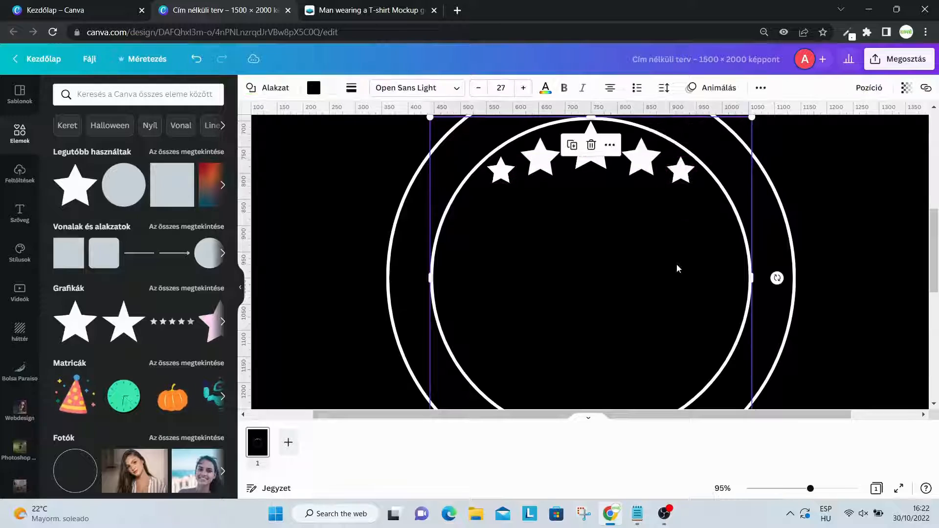
pyautogui.click(639, 297)
pyautogui.click(858, 285)
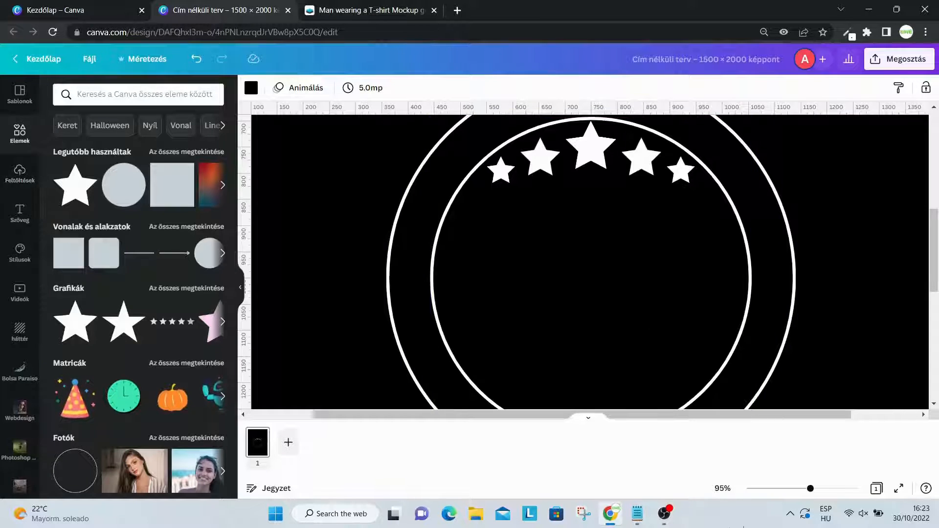
# - Add a heading reading "Vintage" and set its font to Playlist Script
pyautogui.moveTo(808, 489); pyautogui.dragTo(797, 489)
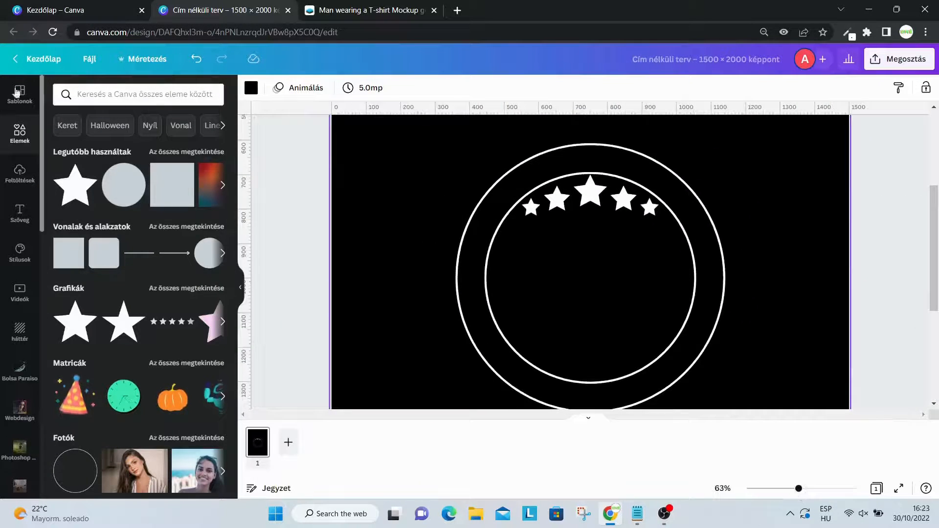
pyautogui.click(20, 233)
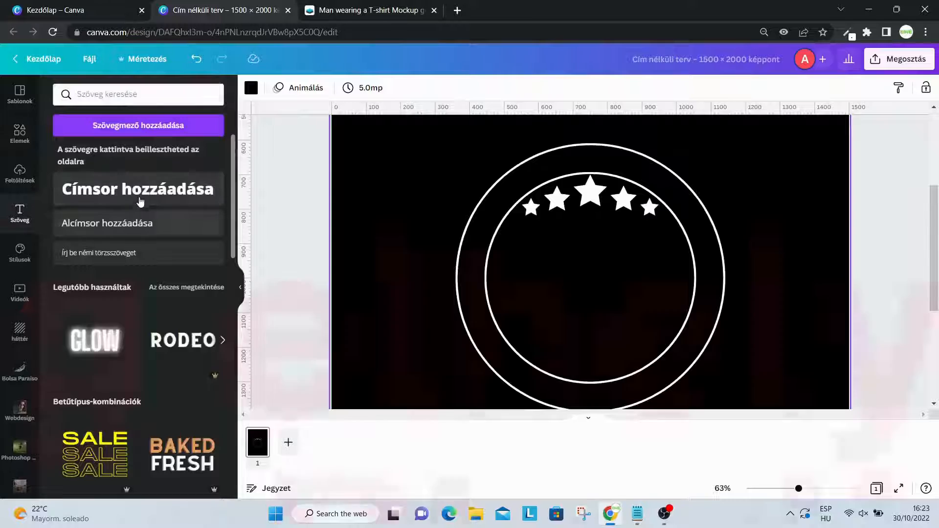
pyautogui.click(138, 189)
pyautogui.write('V')
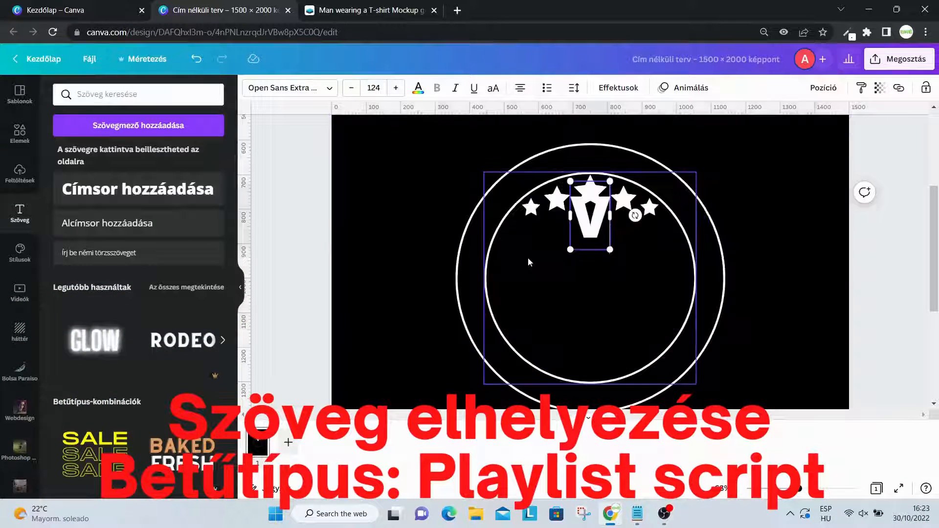
pyautogui.write('intage')
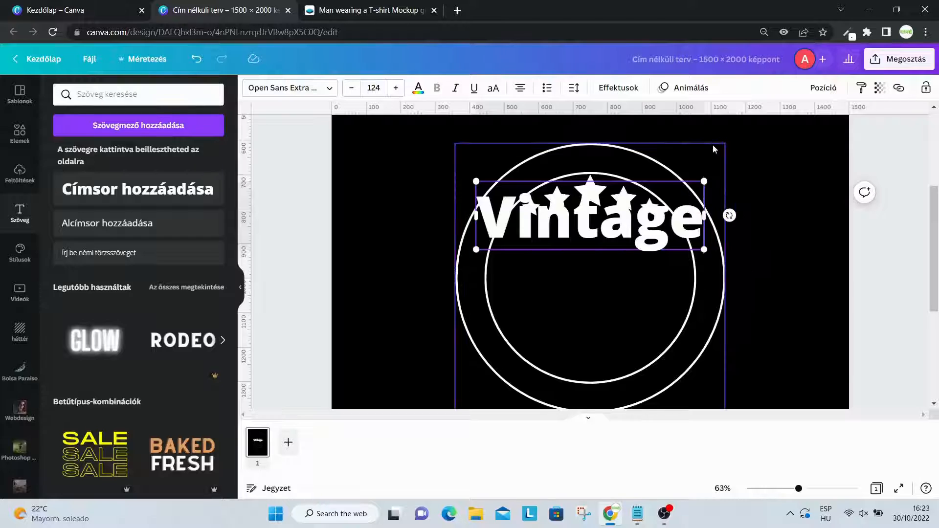
pyautogui.click(294, 93)
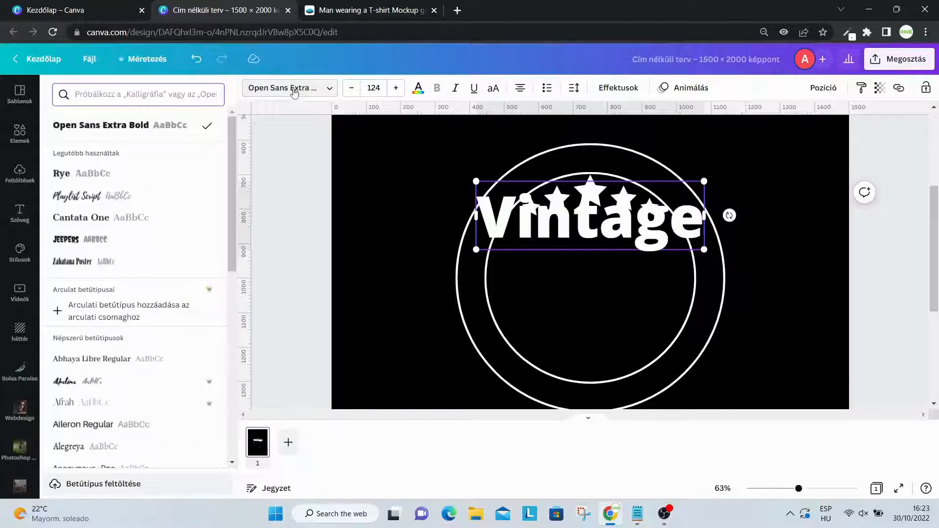
pyautogui.click(93, 197)
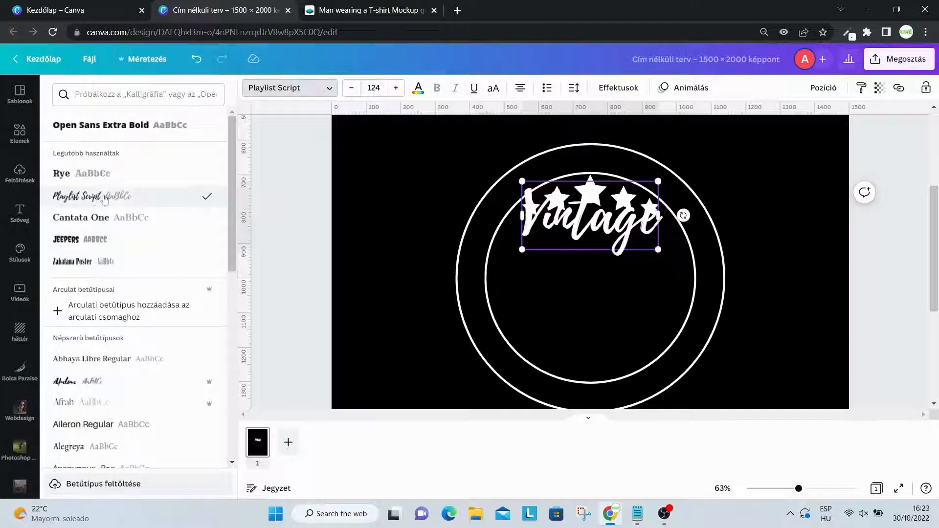
pyautogui.moveTo(606, 219); pyautogui.dragTo(716, 278)
pyautogui.click(856, 215)
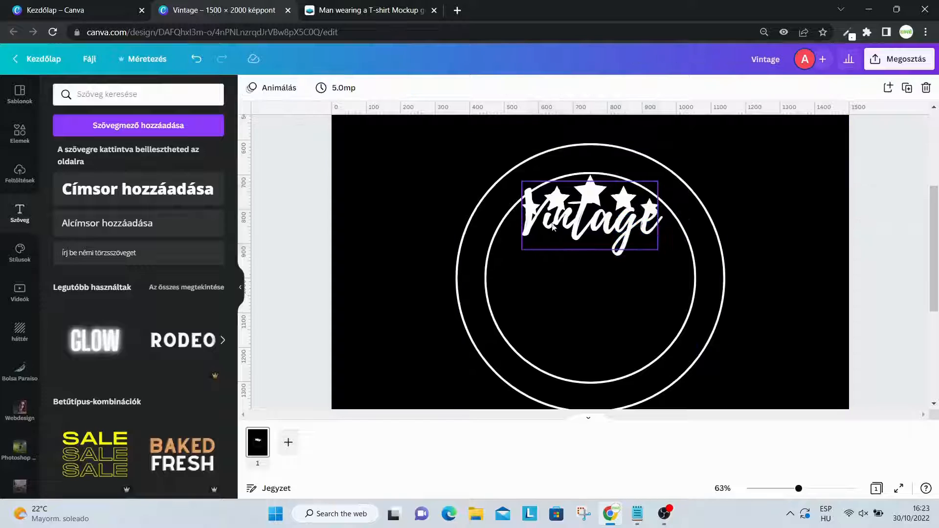
# - Enlarge the "Vintage" text to about 770 px wide and center it below the stars, spanning the outer circle
pyautogui.moveTo(546, 223); pyautogui.dragTo(543, 263)
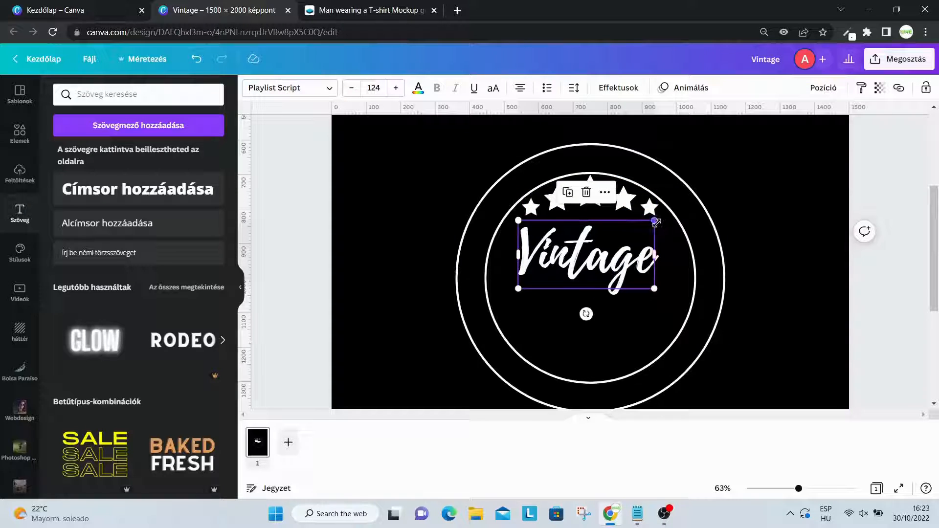
pyautogui.moveTo(655, 223); pyautogui.dragTo(750, 171)
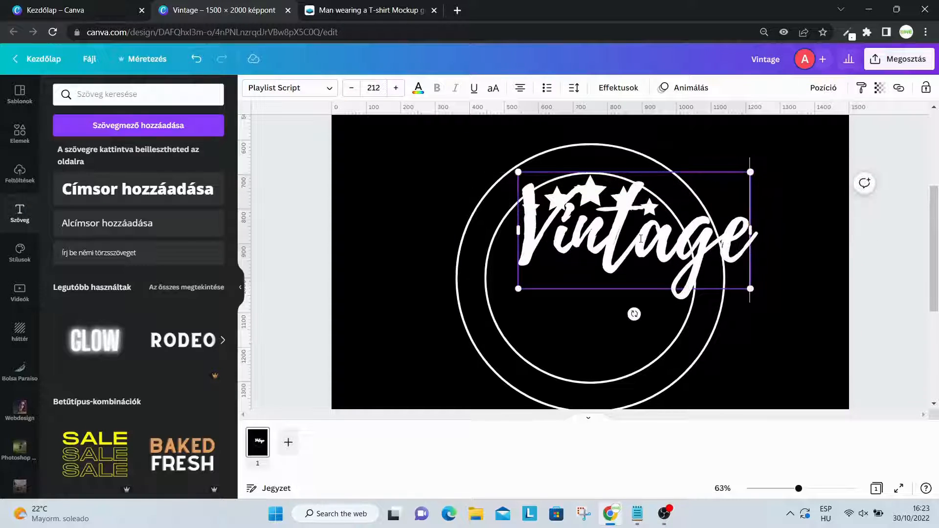
pyautogui.moveTo(640, 239); pyautogui.dragTo(542, 301)
pyautogui.moveTo(706, 219); pyautogui.dragTo(739, 204)
pyautogui.moveTo(640, 253); pyautogui.dragTo(622, 258)
pyautogui.click(801, 188)
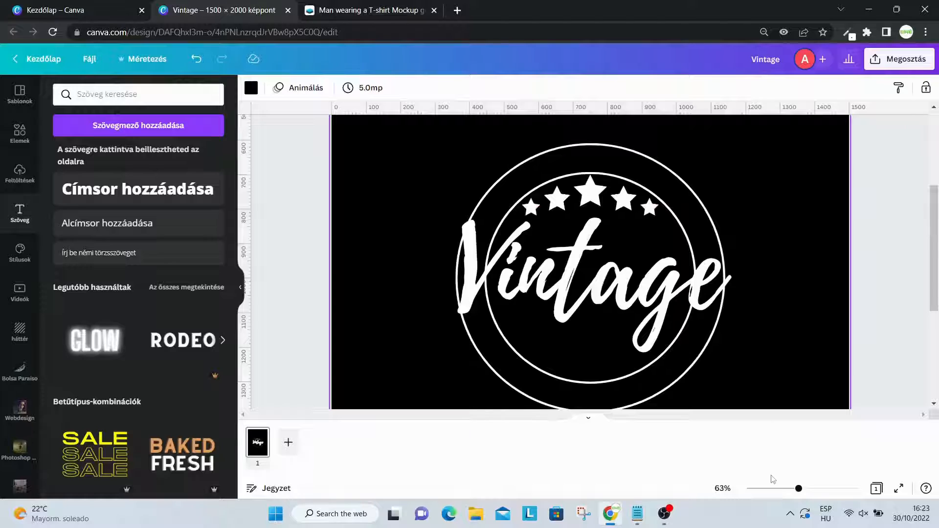
# - Add a square over the "Vintage" text, resize it to about 860 × 385 px and rotate it 5°
pyautogui.moveTo(797, 487); pyautogui.dragTo(792, 488)
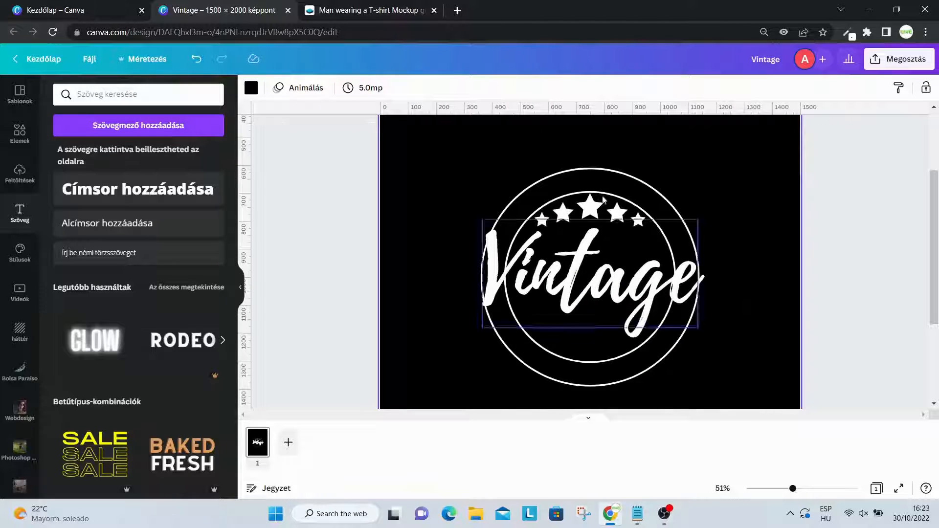
pyautogui.click(20, 133)
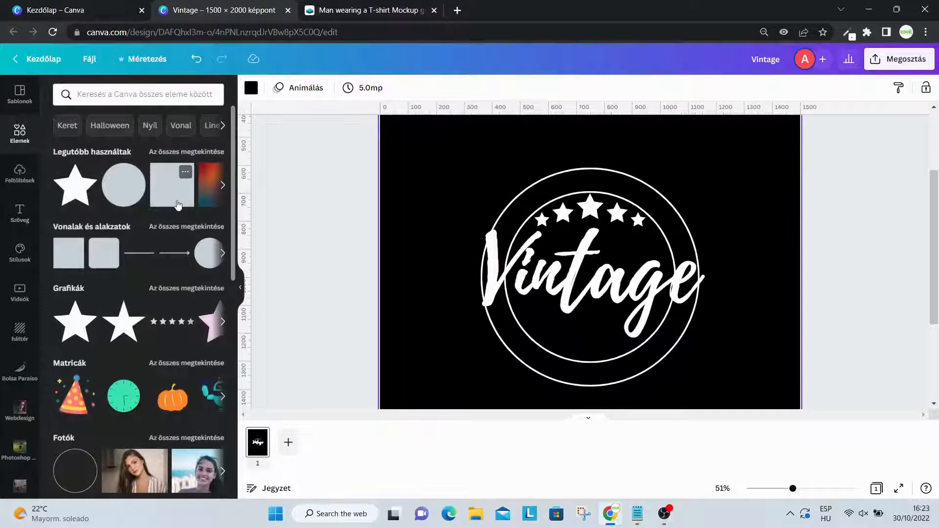
pyautogui.click(171, 184)
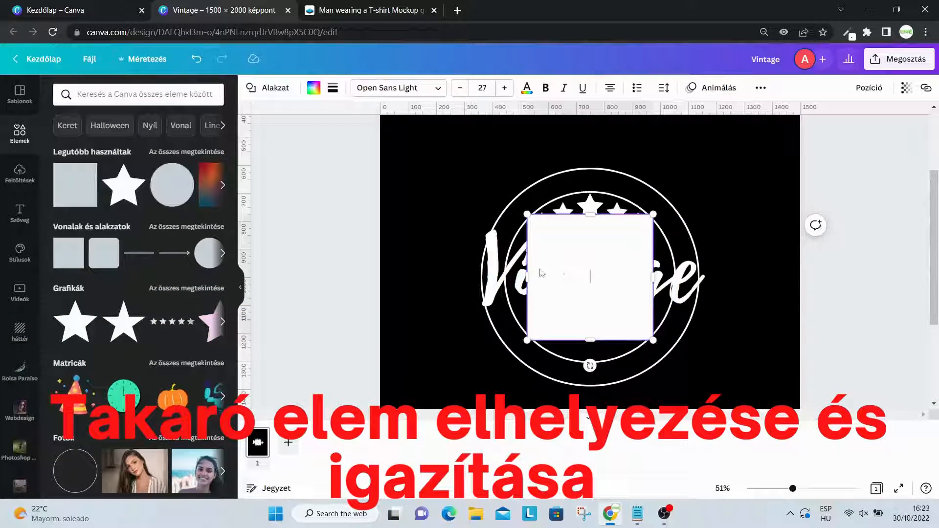
pyautogui.moveTo(579, 240); pyautogui.dragTo(516, 259)
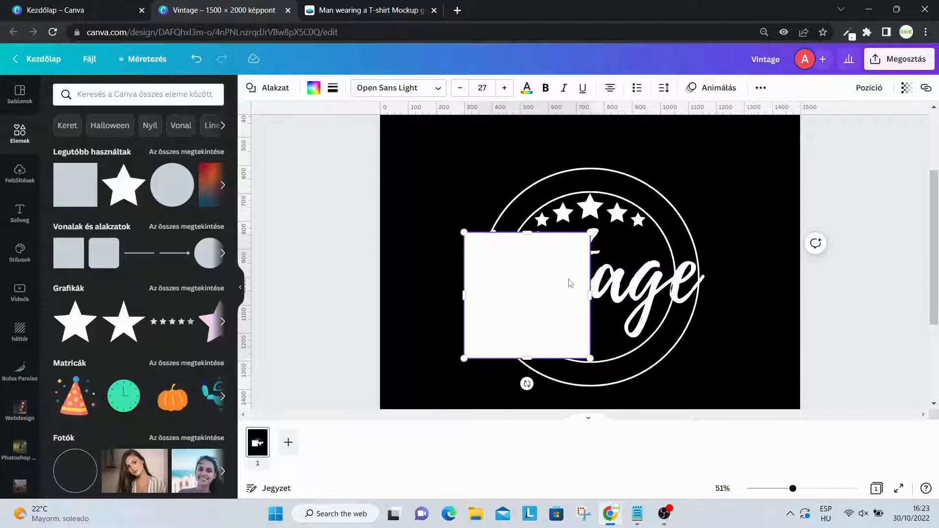
pyautogui.moveTo(589, 293); pyautogui.dragTo(699, 275)
pyautogui.moveTo(606, 357); pyautogui.dragTo(597, 340)
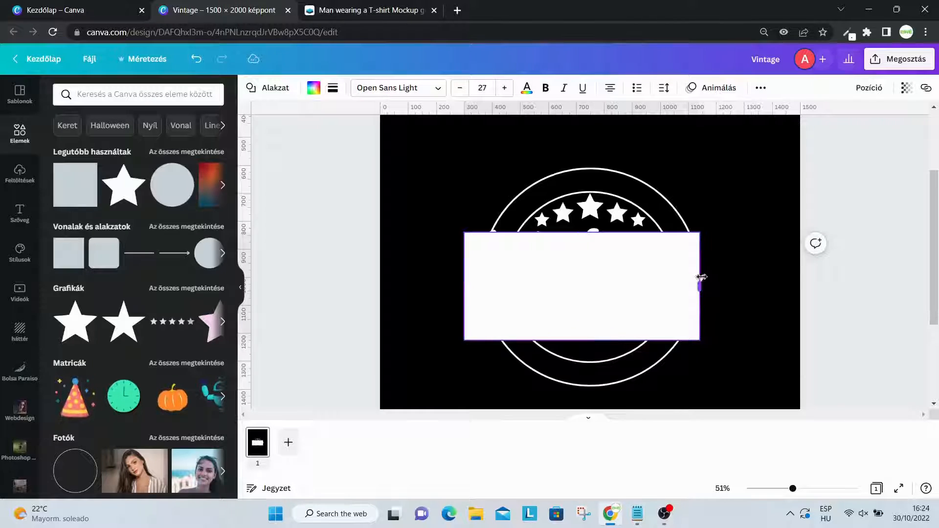
pyautogui.moveTo(701, 277); pyautogui.dragTo(707, 277)
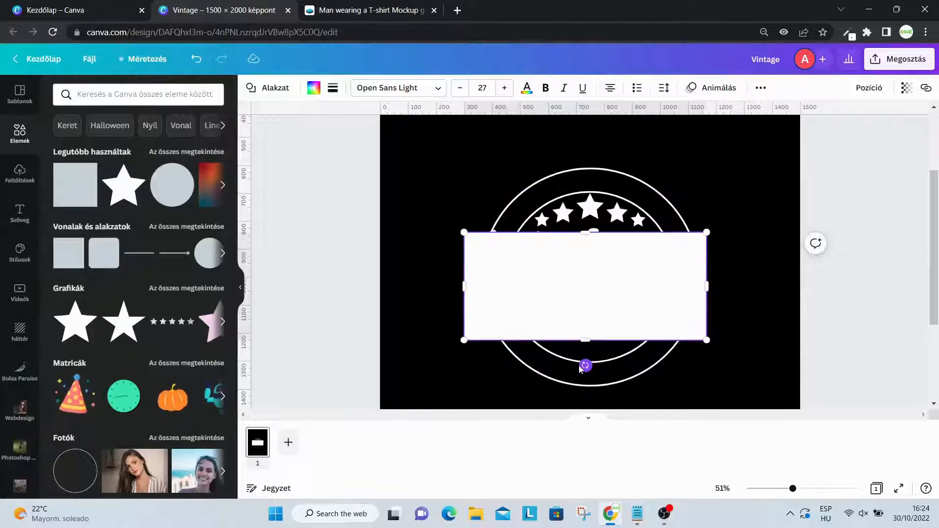
pyautogui.moveTo(584, 365); pyautogui.dragTo(580, 365)
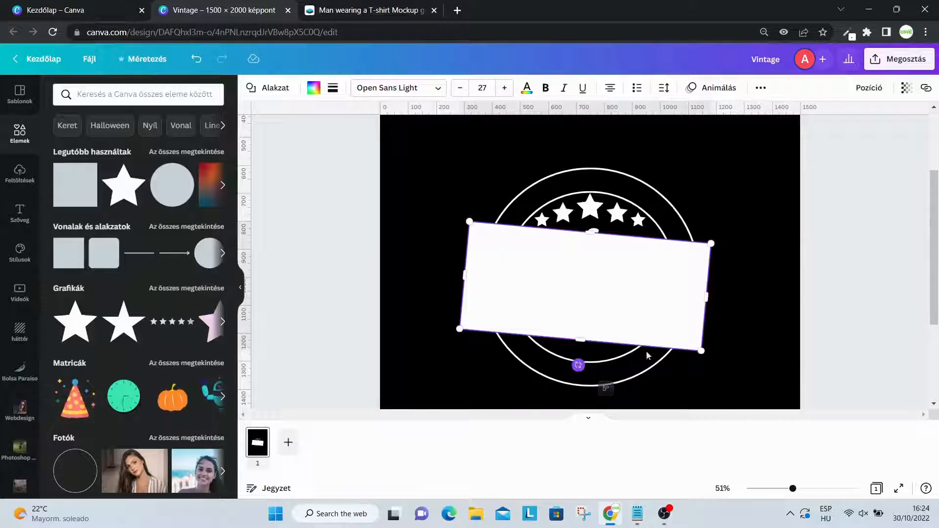
pyautogui.click(709, 194)
# - Fill the tilted rectangle with black and send it one layer back, behind the "Vintage" text
pyautogui.click(610, 300)
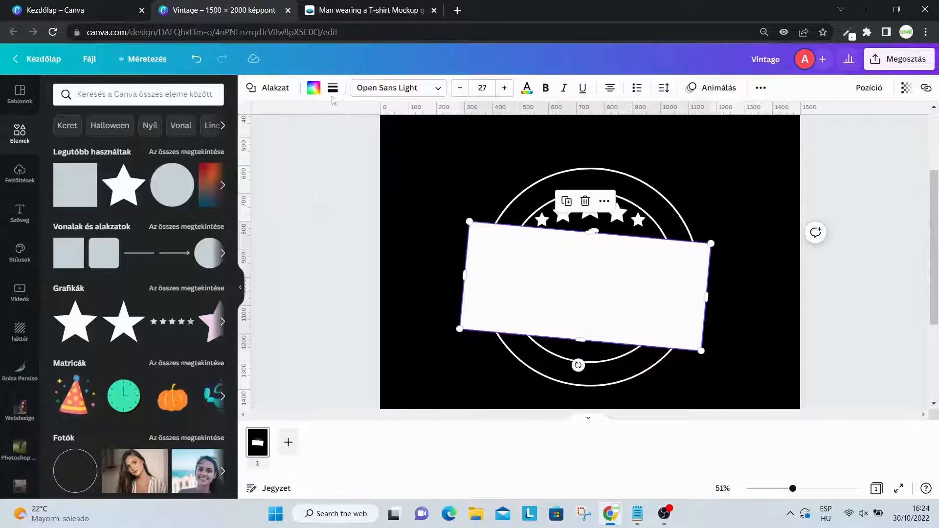
pyautogui.click(314, 88)
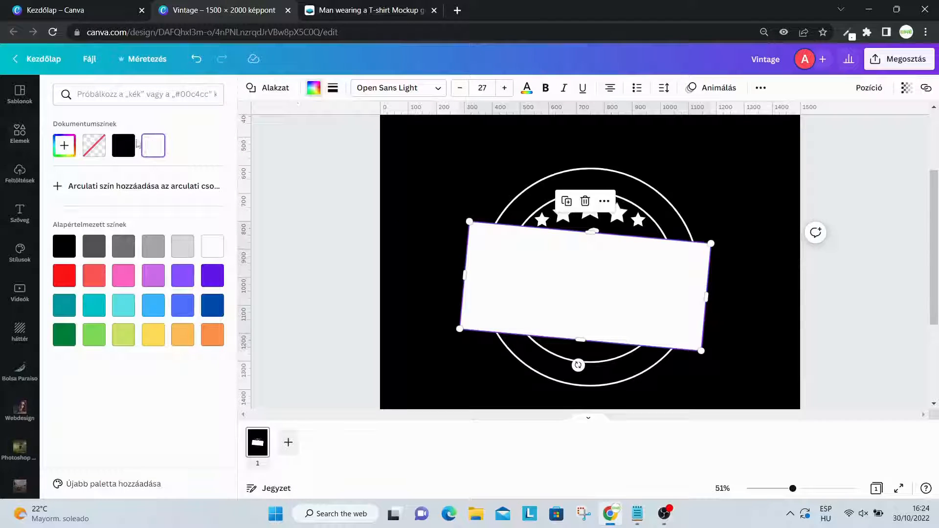
pyautogui.click(123, 146)
pyautogui.rightClick(578, 297)
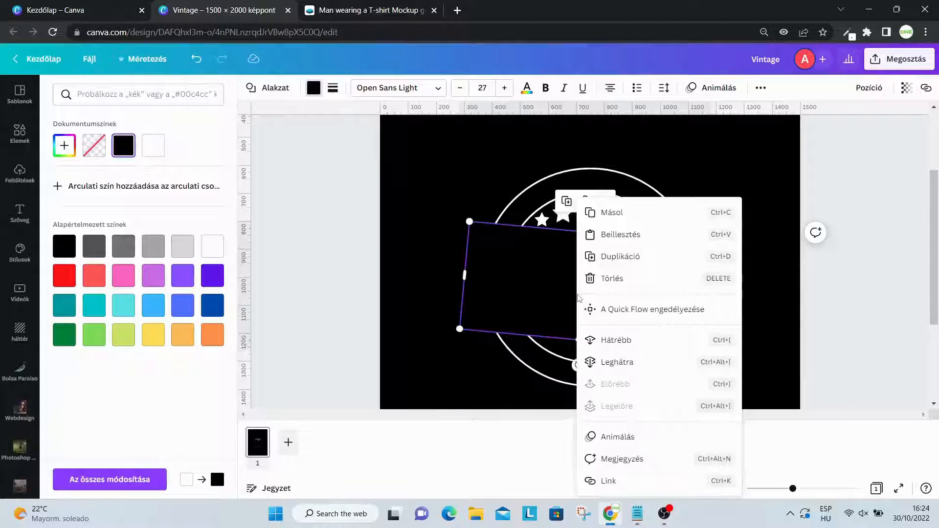
pyautogui.click(604, 340)
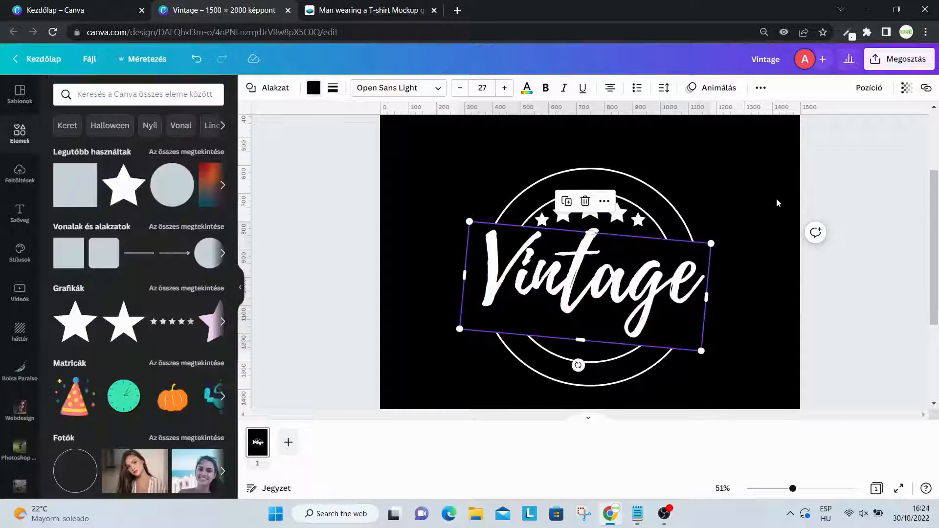
pyautogui.click(776, 199)
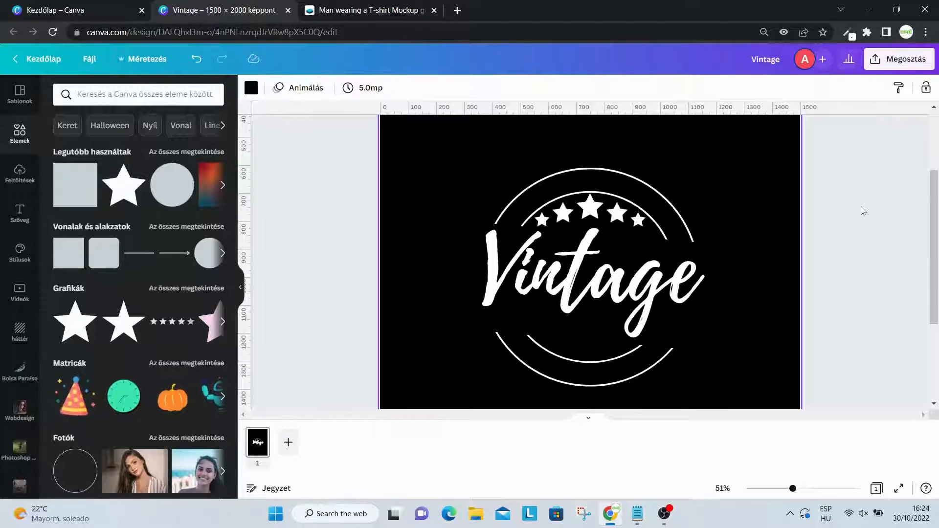
# - Add a heading reading "Digitális Marketing" to the design
pyautogui.click(21, 212)
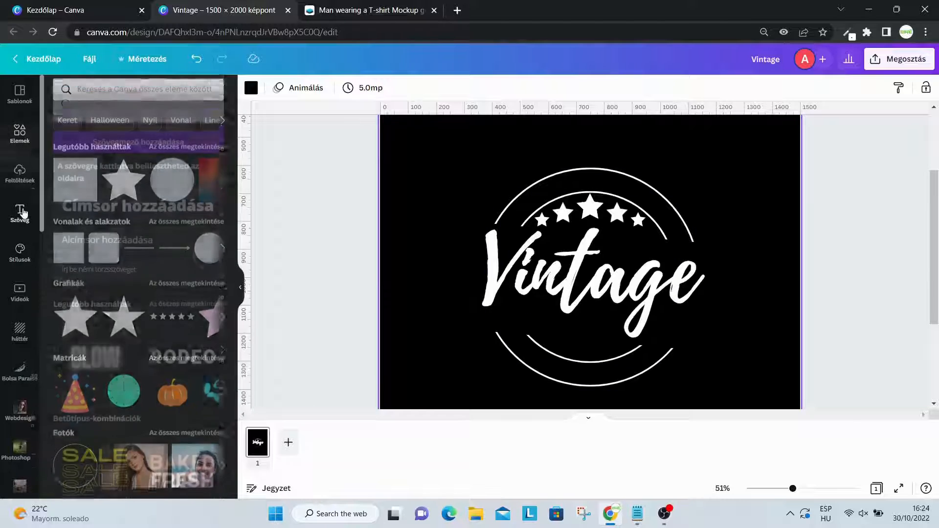
pyautogui.click(181, 191)
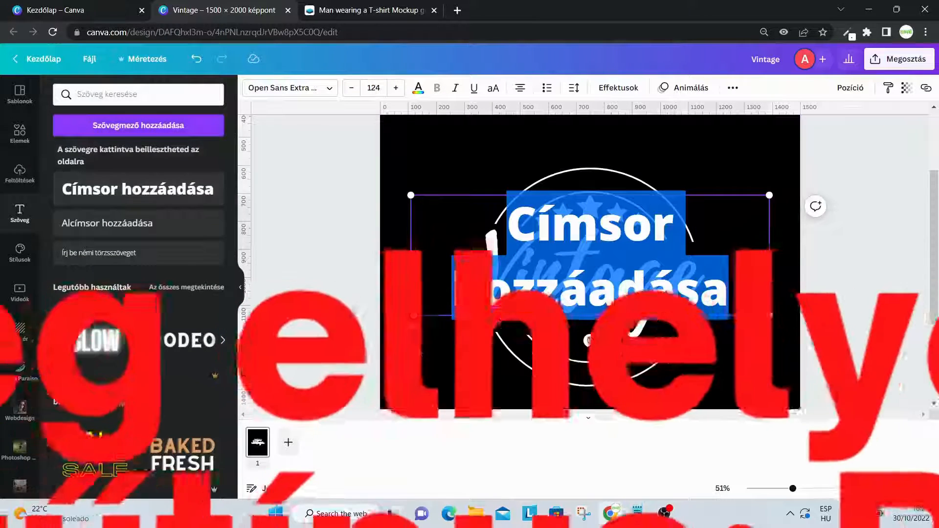
pyautogui.write('Digit')
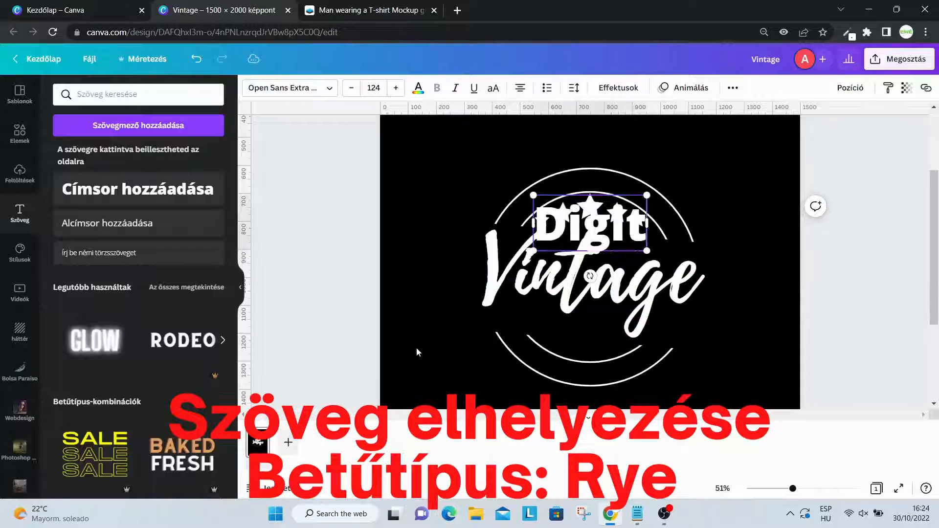
pyautogui.write('á')
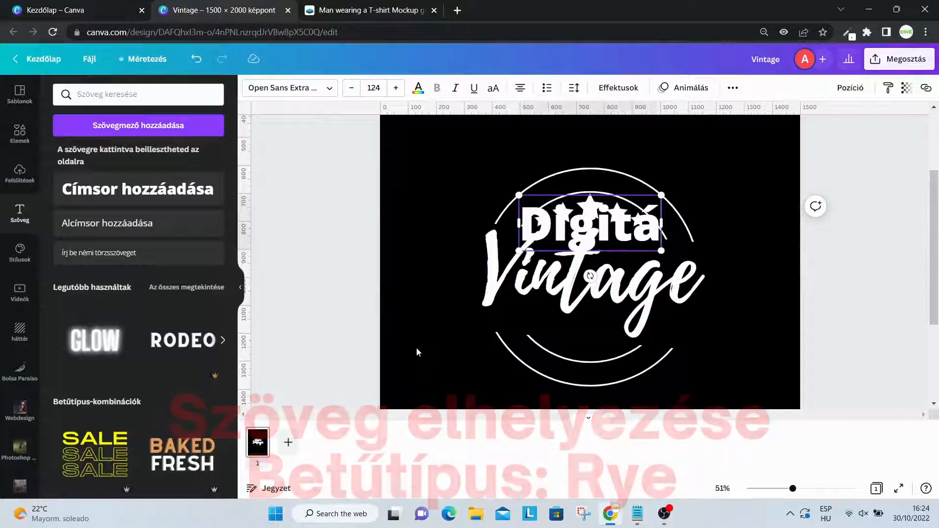
pyautogui.write('lis M')
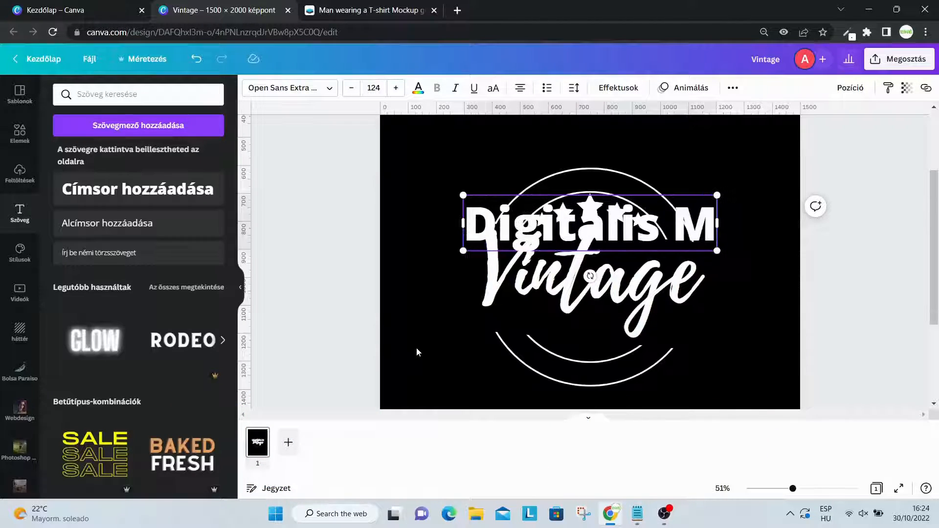
pyautogui.write('arketing')
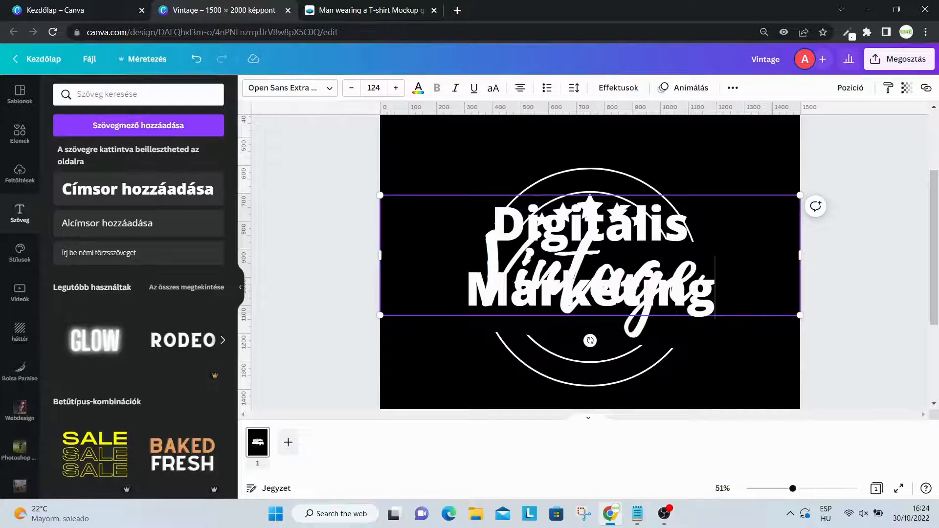
# - Change the "Digitális Marketing" heading to the Rye font at size 48
pyautogui.hotkey('ctrl', 'a')
pyautogui.click(330, 88)
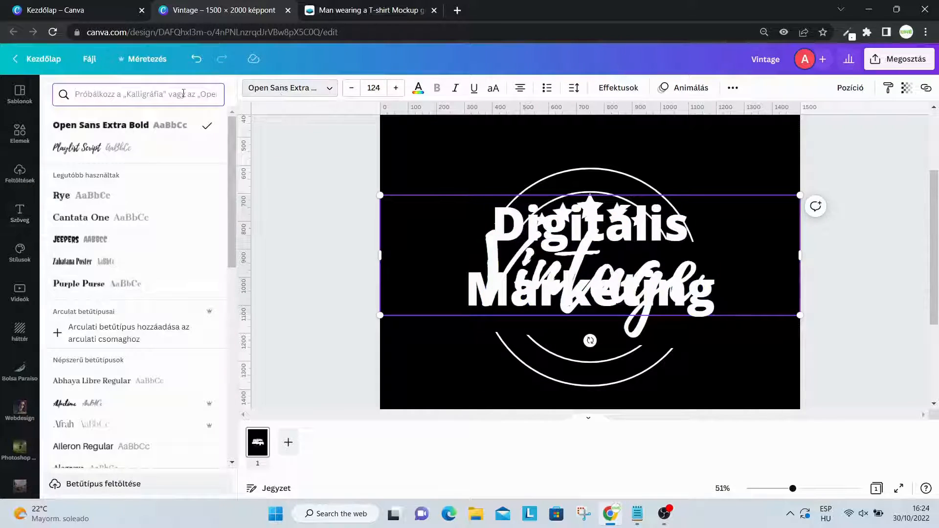
pyautogui.click(84, 199)
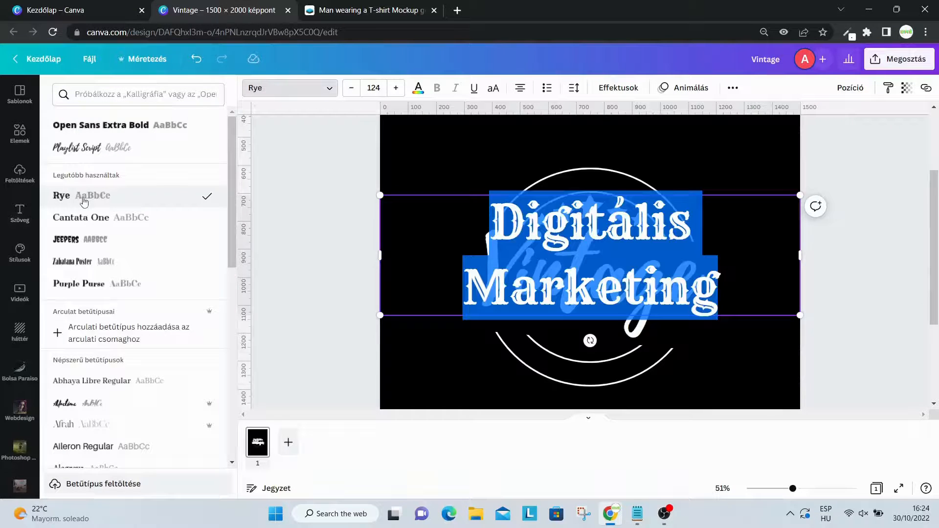
pyautogui.press('Escape')
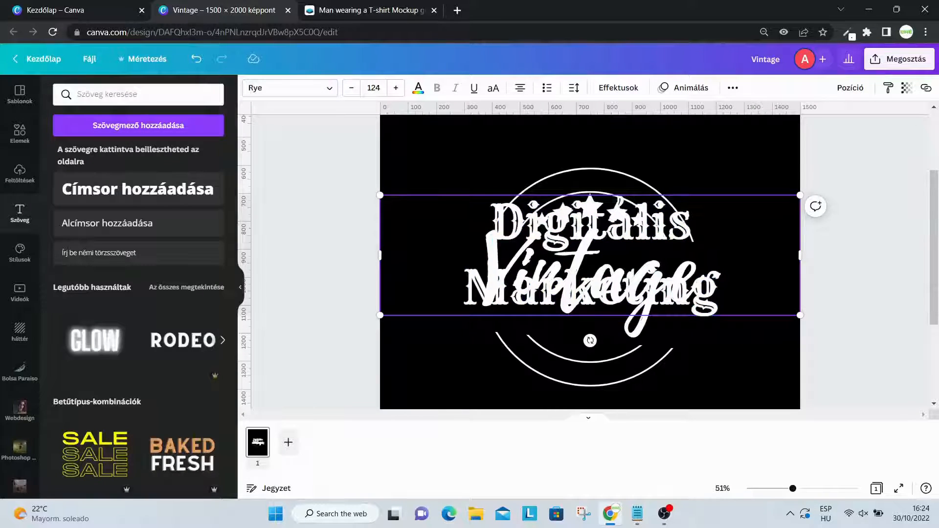
pyautogui.moveTo(718, 293); pyautogui.dragTo(477, 208)
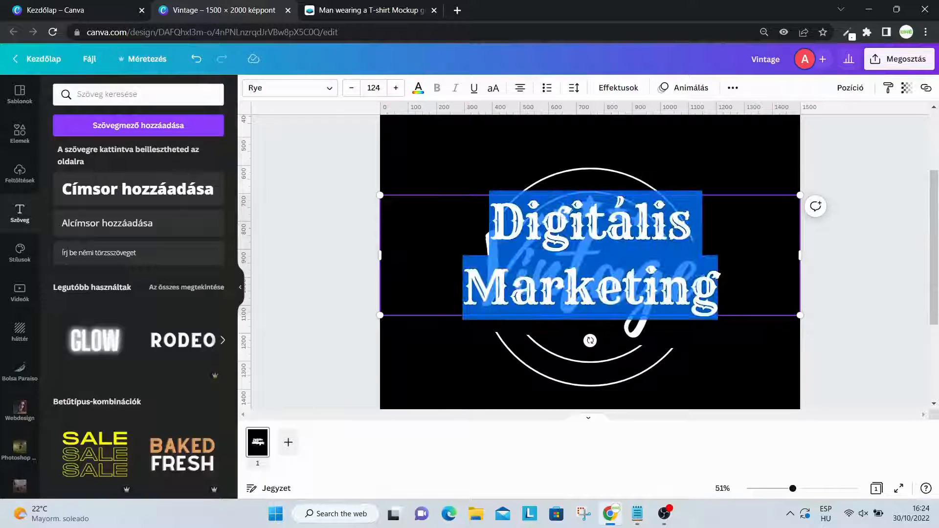
pyautogui.click(381, 90)
pyautogui.scroll(-3, 387, 248)
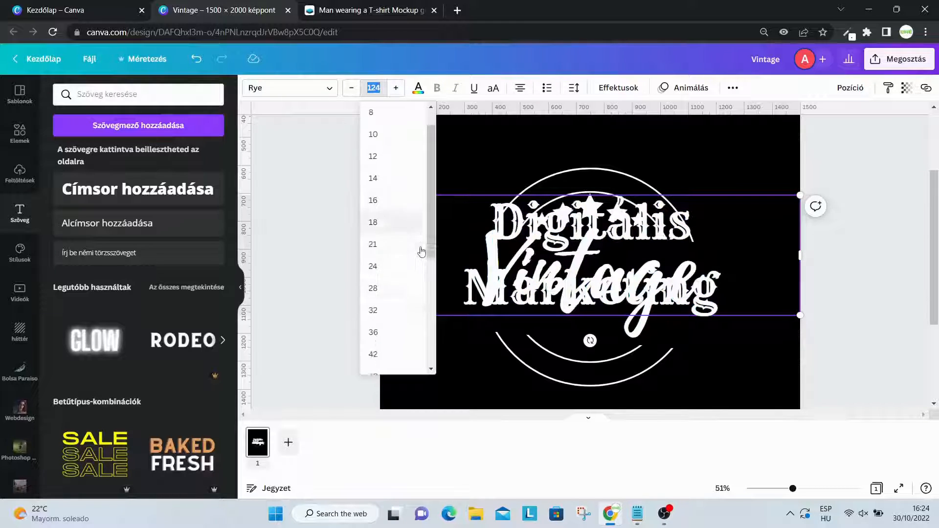
pyautogui.click(381, 280)
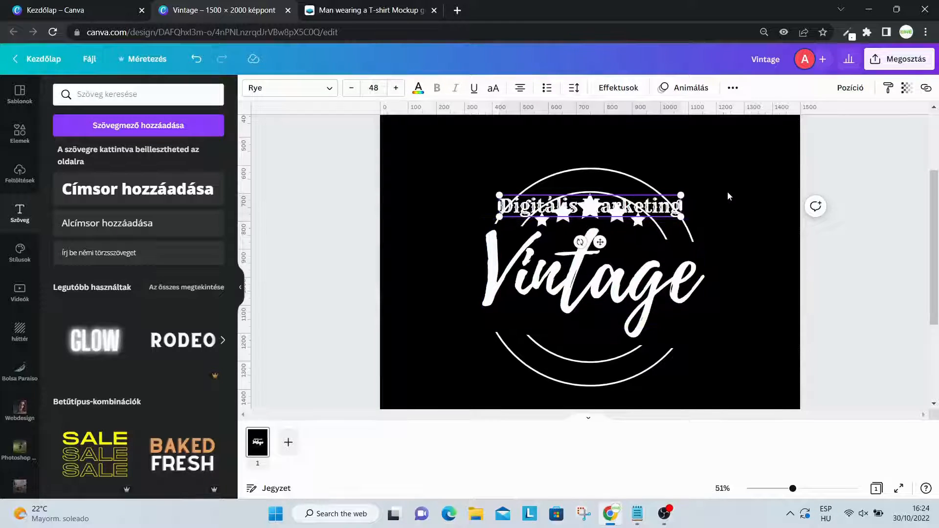
# - Move "Digitális Marketing" up to the top of the circles and bend it with the curve text effect set to 46
pyautogui.moveTo(579, 205); pyautogui.dragTo(578, 182)
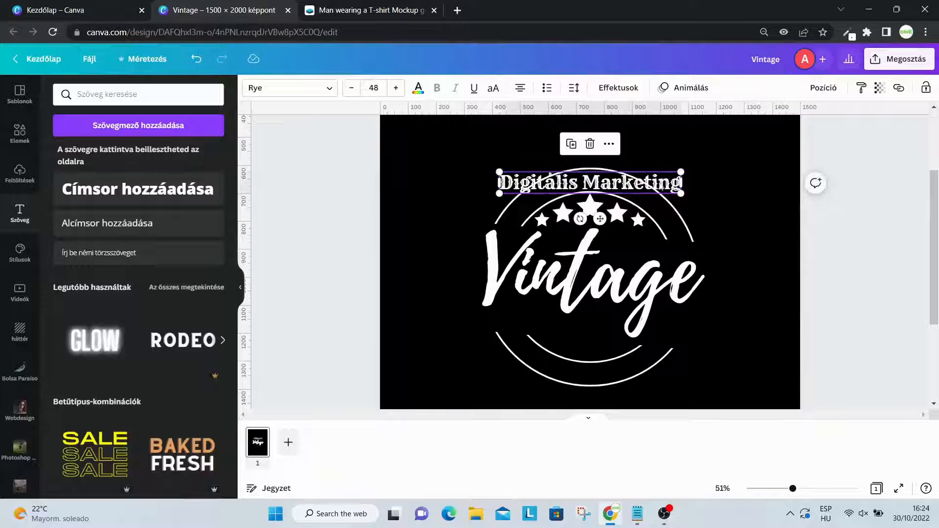
pyautogui.click(686, 151)
pyautogui.click(632, 183)
pyautogui.click(617, 88)
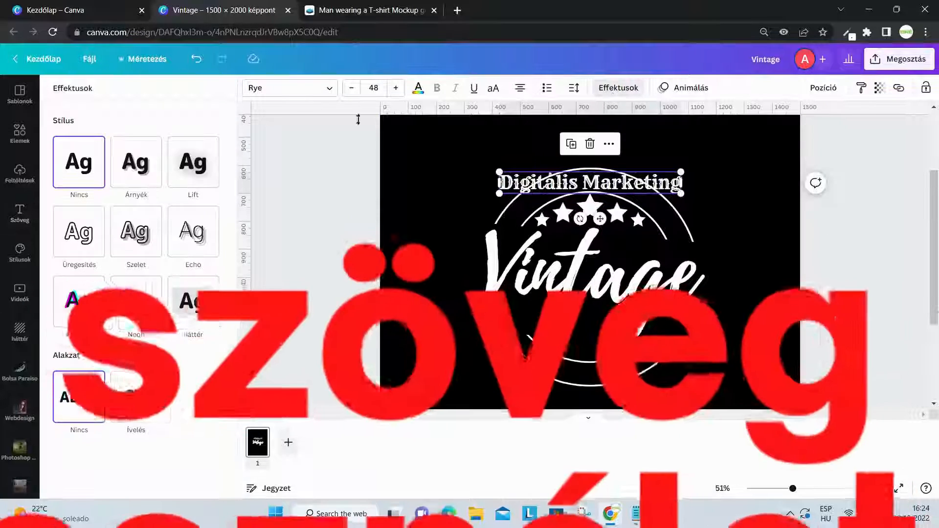
pyautogui.click(152, 392)
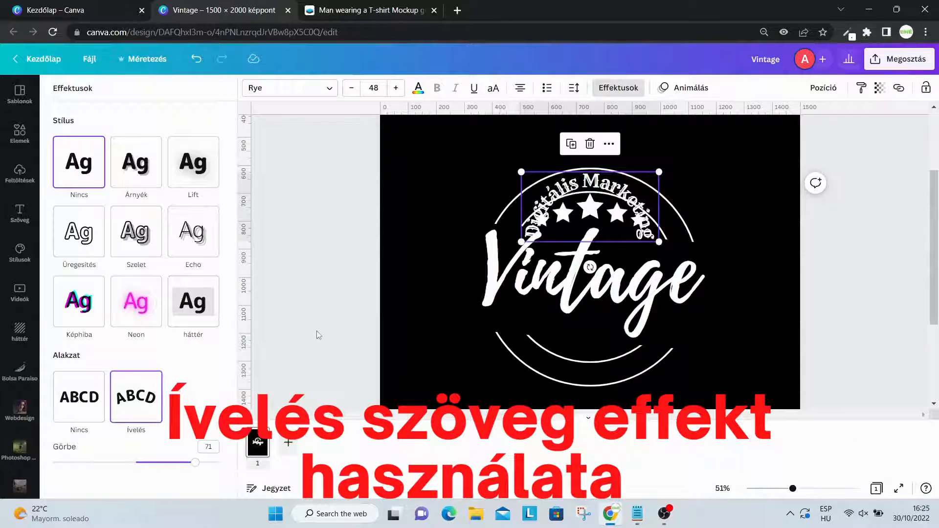
pyautogui.moveTo(195, 466); pyautogui.dragTo(175, 462)
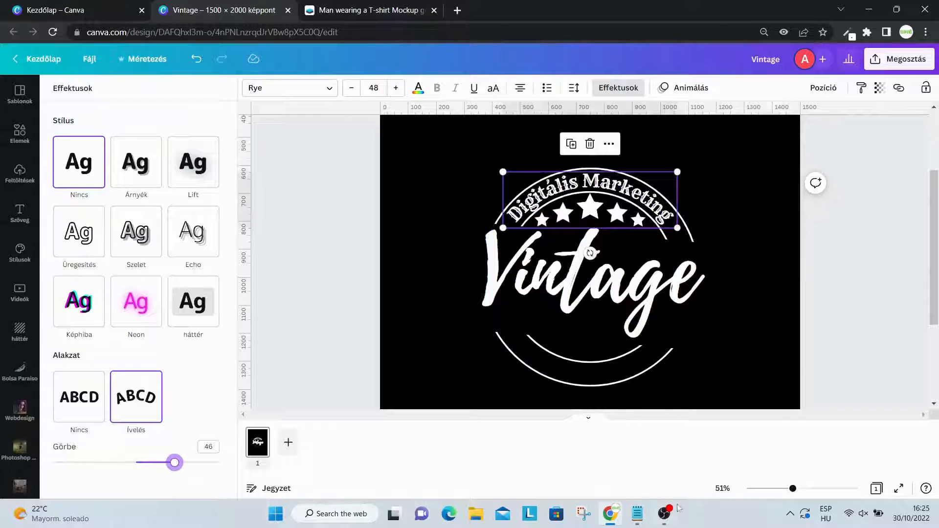
# - Nudge the curved "Digitális Marketing" text slightly up between the two upper arcs and center it horizontally on the page
pyautogui.moveTo(786, 488); pyautogui.dragTo(810, 488)
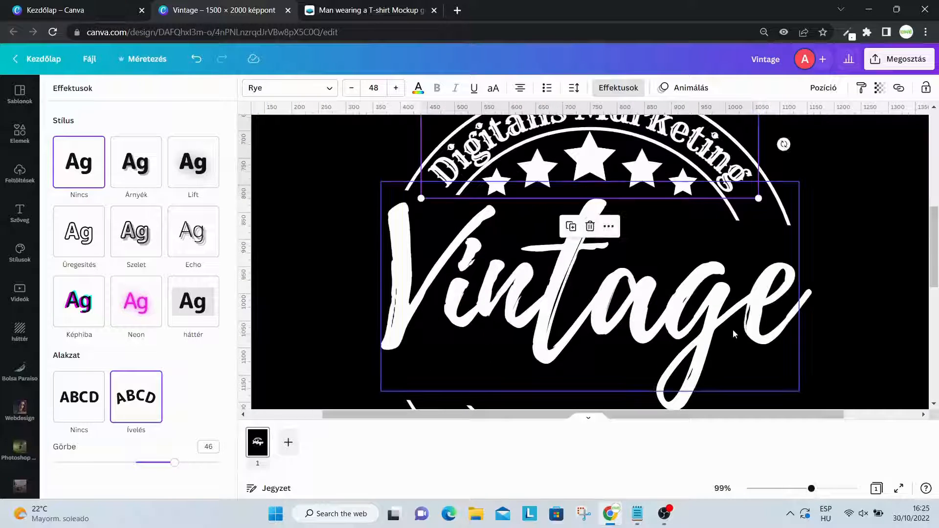
pyautogui.scroll(1, 732, 329)
pyautogui.click(825, 224)
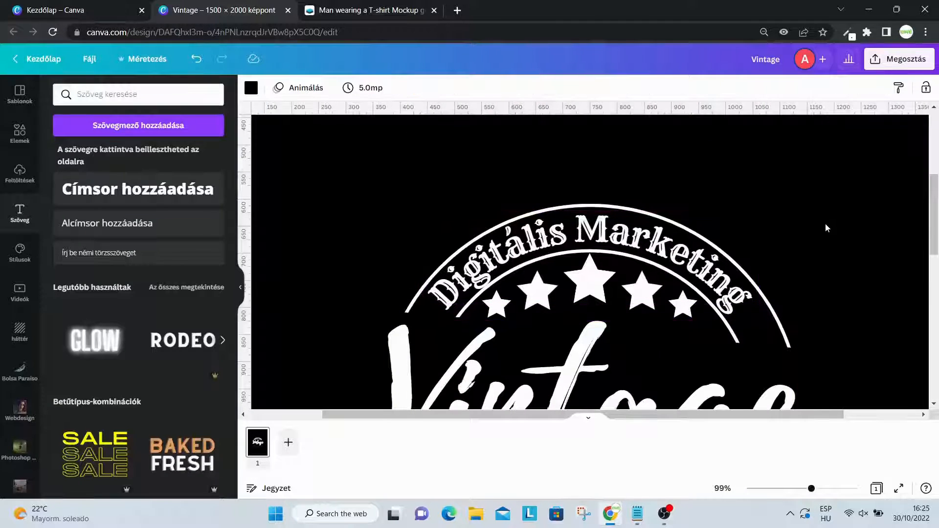
pyautogui.click(531, 250)
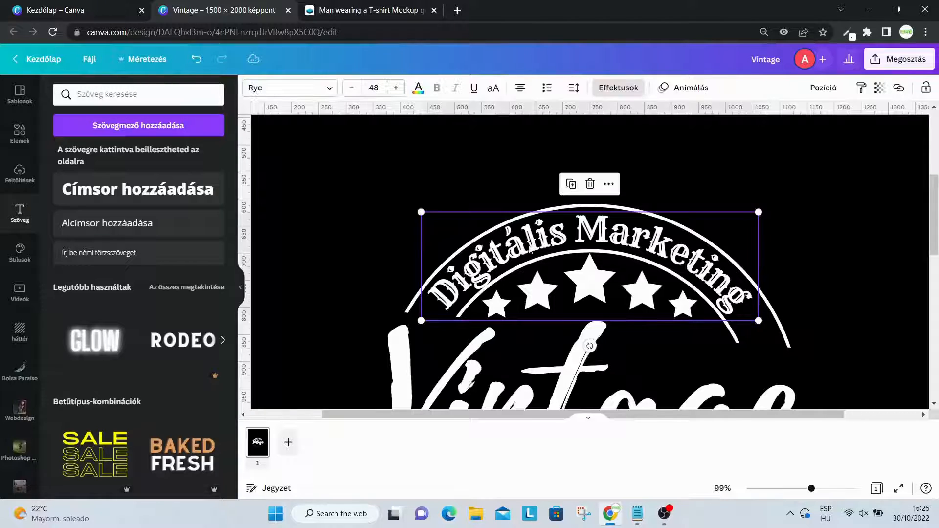
pyautogui.moveTo(530, 250); pyautogui.dragTo(529, 243)
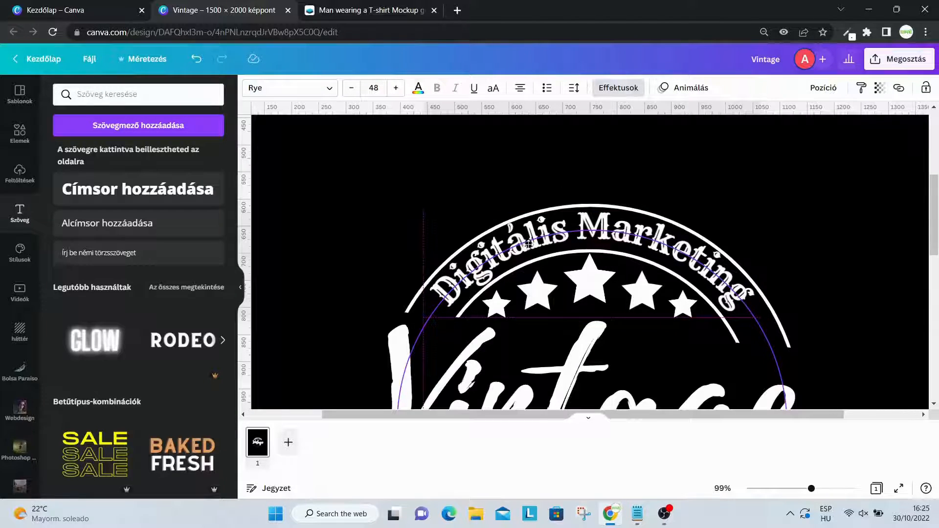
pyautogui.moveTo(528, 244); pyautogui.dragTo(529, 244)
pyautogui.click(897, 237)
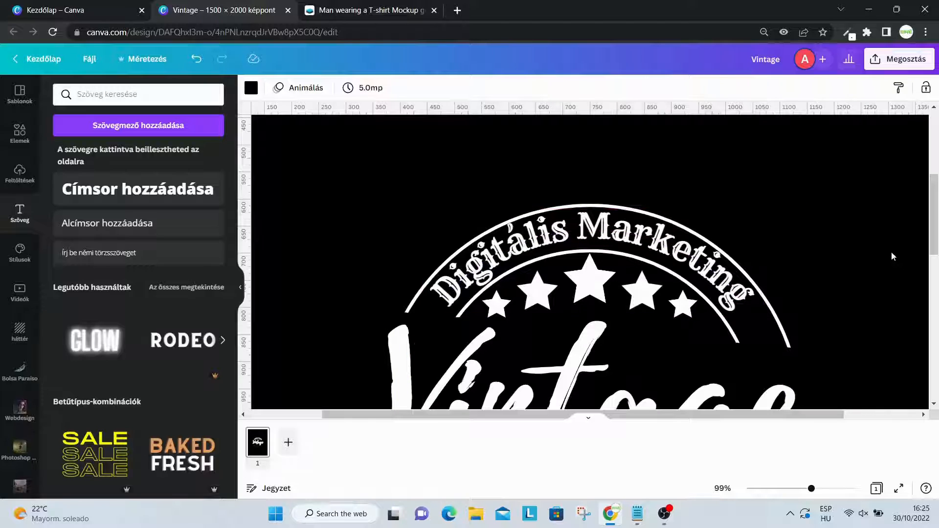
pyautogui.click(660, 236)
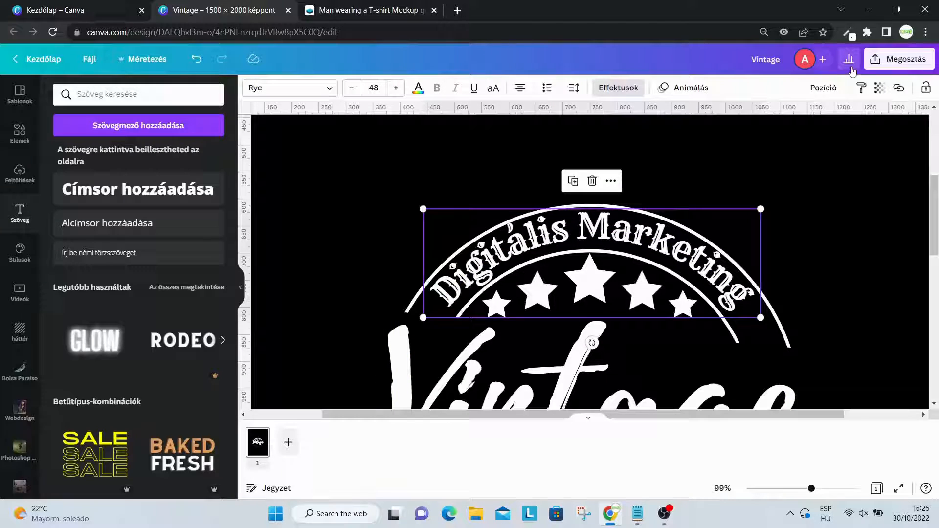
pyautogui.click(824, 88)
pyautogui.click(868, 281)
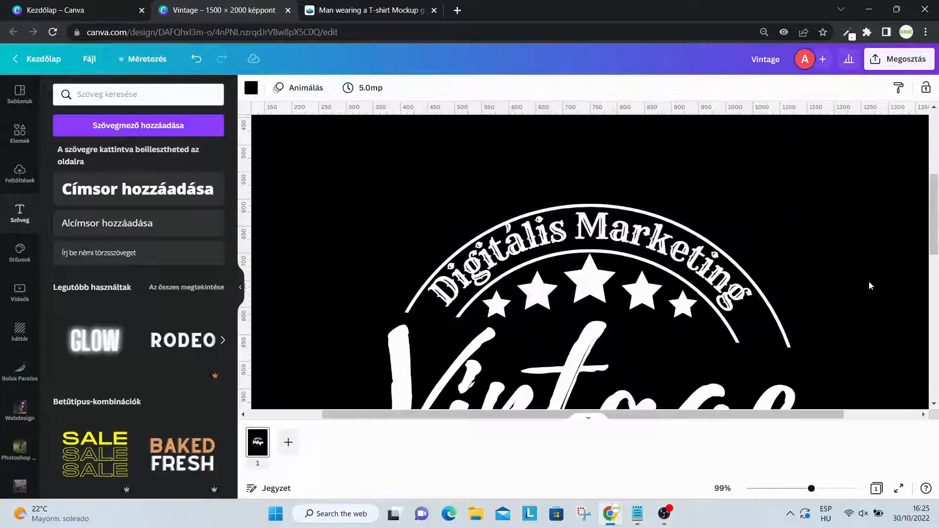
# - Shrink the curved "Digitális Marketing" text to size 46.8 and center it horizontally on the page again
pyautogui.click(742, 234)
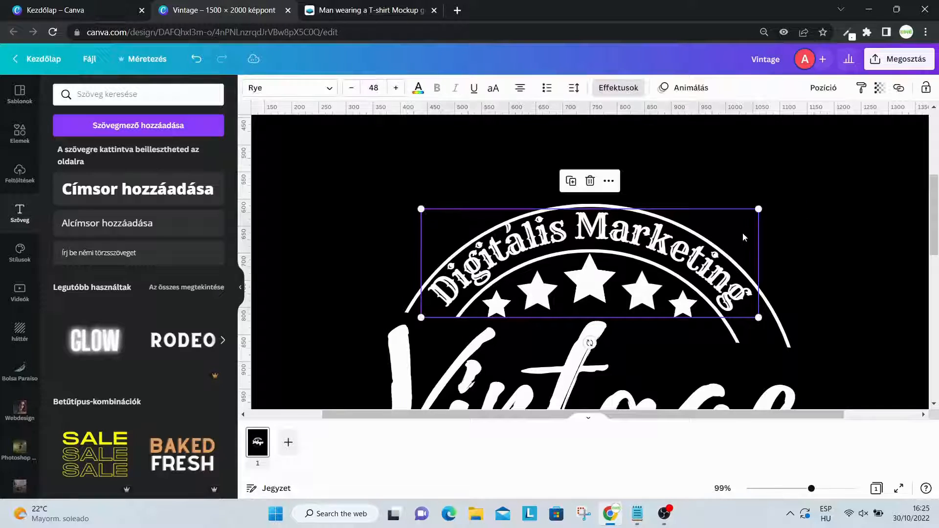
pyautogui.moveTo(761, 207); pyautogui.dragTo(750, 212)
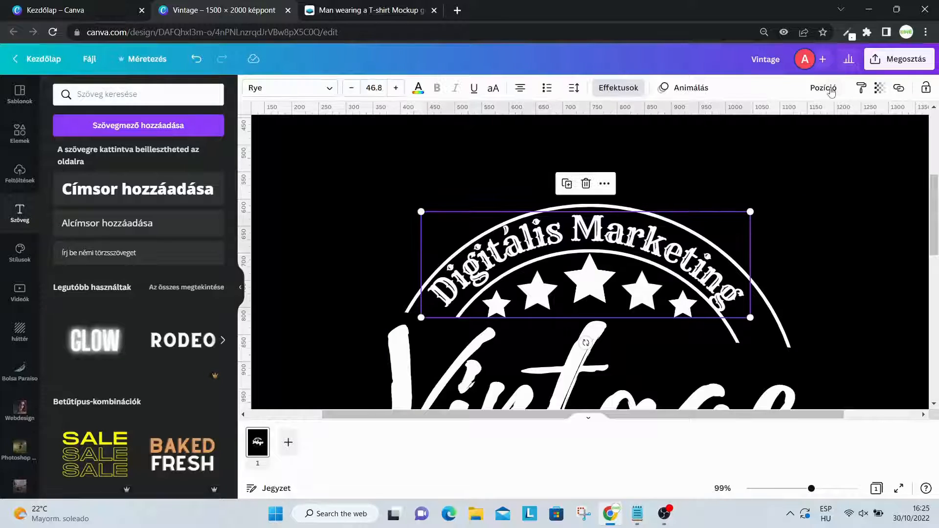
pyautogui.click(823, 88)
pyautogui.click(790, 210)
pyautogui.click(864, 253)
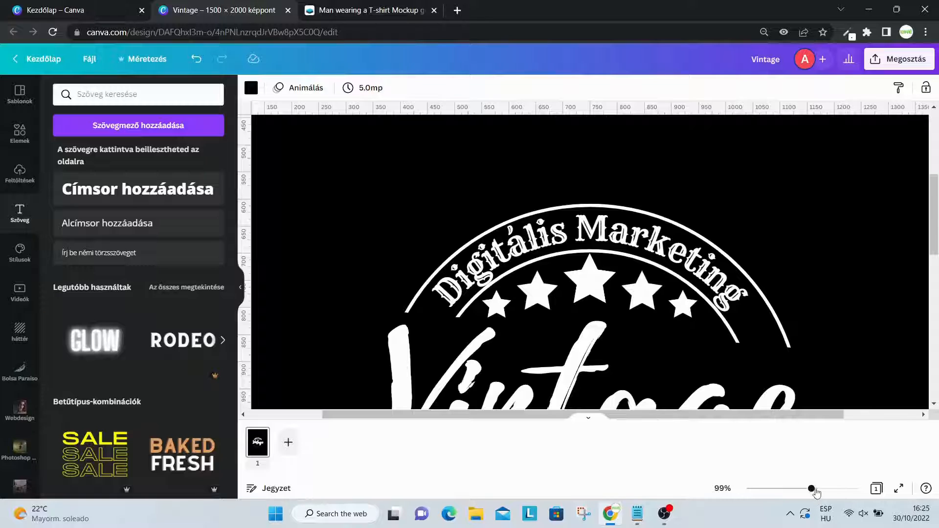
# - Duplicate the curved "Digitális Marketing" text and place the copy just below the circles' lower arcs
pyautogui.moveTo(812, 489); pyautogui.dragTo(793, 489)
pyautogui.scroll(-3, 673, 250)
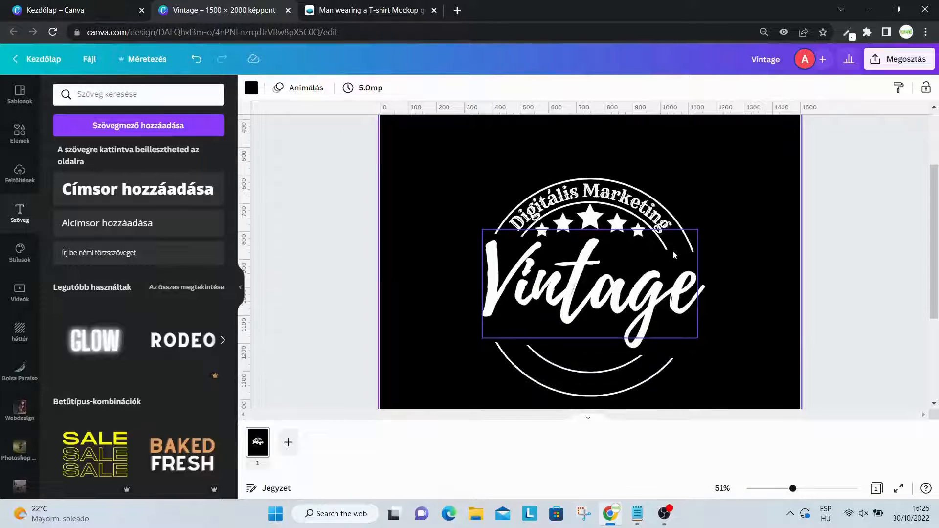
pyautogui.scroll(2, 617, 177)
pyautogui.click(598, 196)
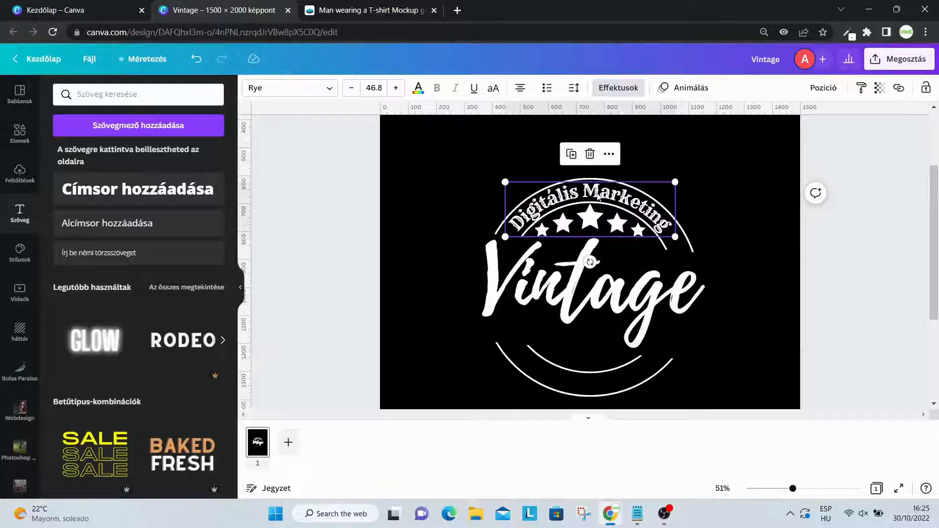
pyautogui.hotkey('ctrl', 'd')
pyautogui.scroll(-1, 623, 177)
pyautogui.moveTo(604, 142); pyautogui.dragTo(595, 354)
# - Replace the wording of the copied text below the circles with "Érthetően"
pyautogui.doubleClick(585, 370)
pyautogui.hotkey('ctrl', 'a')
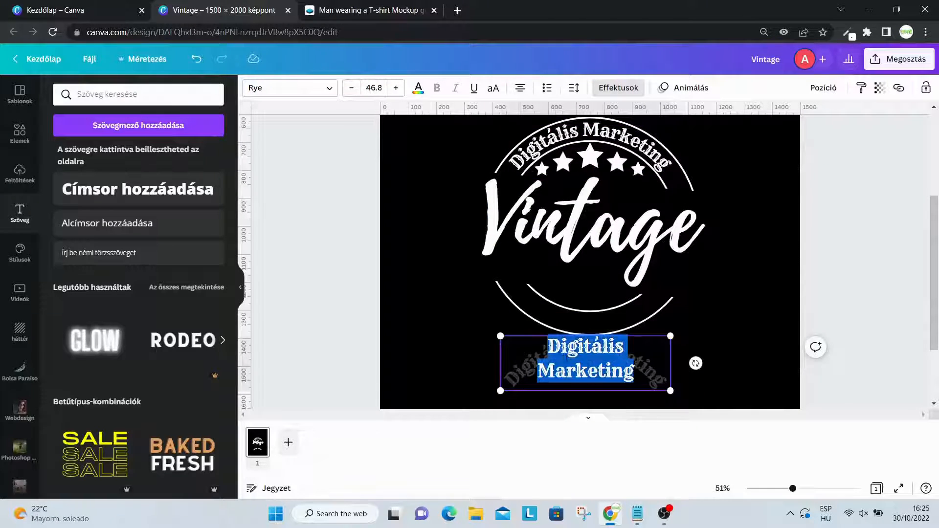
pyautogui.write('Érthet')
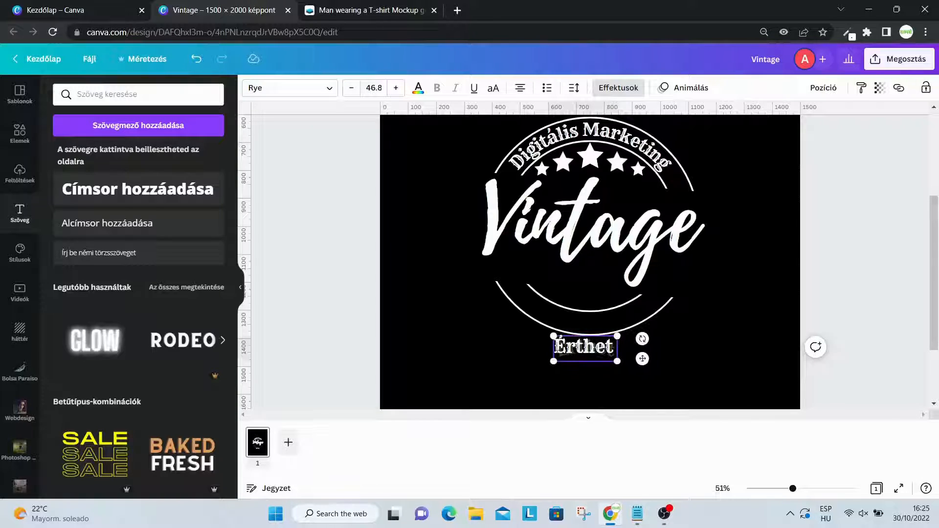
pyautogui.write('ően')
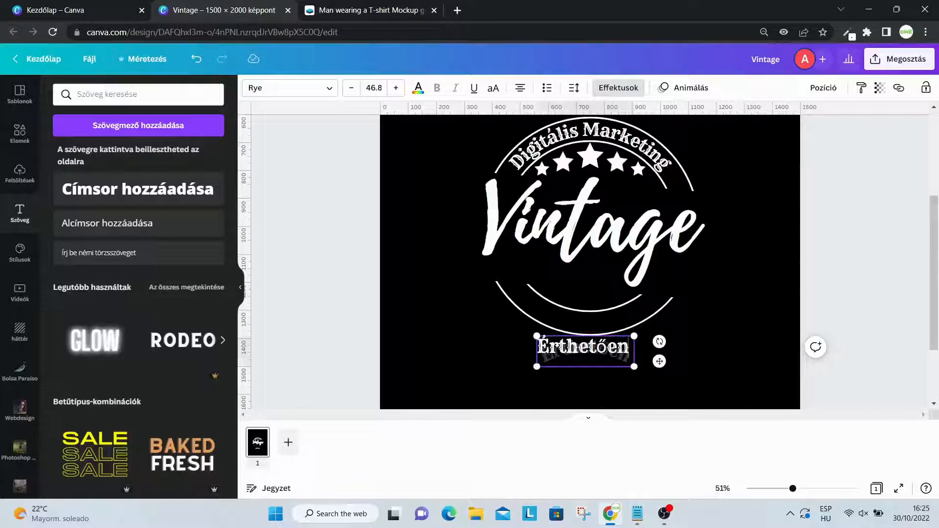
pyautogui.press('Escape')
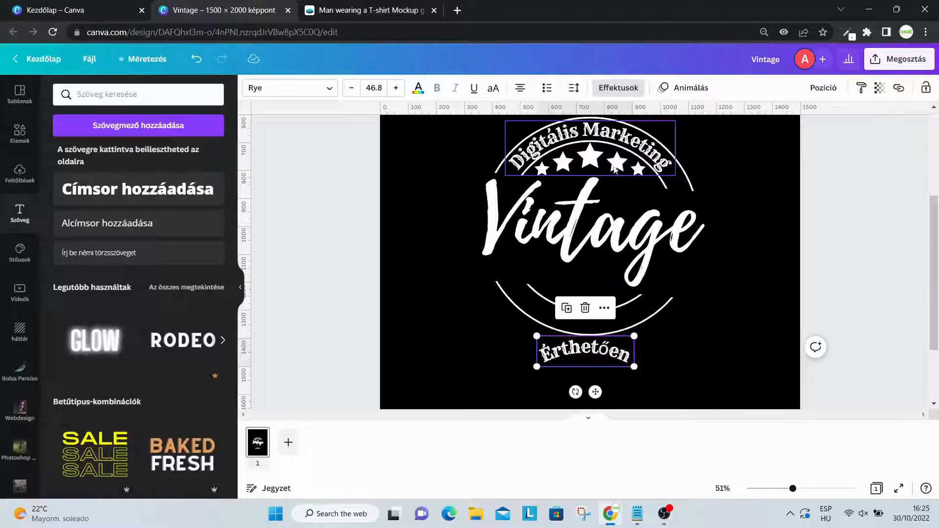
# - Bend "Érthetően" the opposite way with a curve value of -52 and place it between the two lower arcs
pyautogui.click(618, 88)
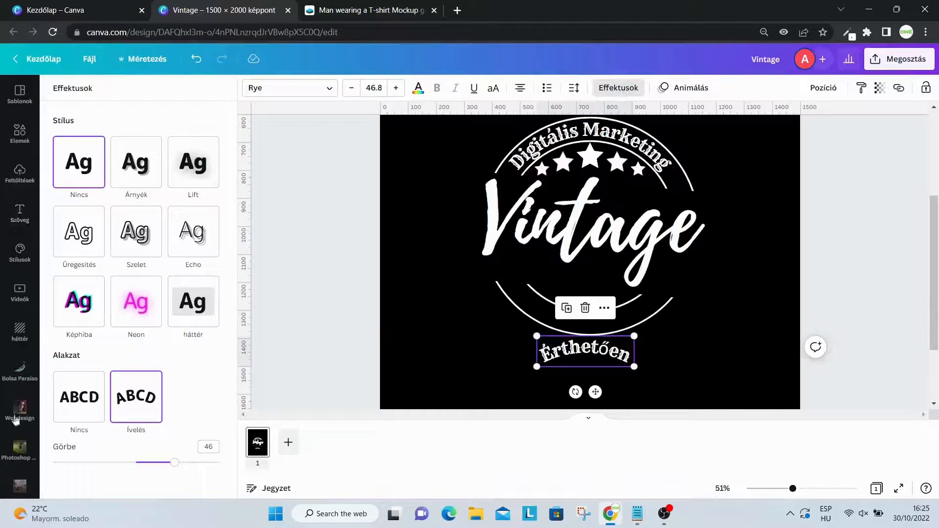
pyautogui.moveTo(104, 466); pyautogui.dragTo(85, 462)
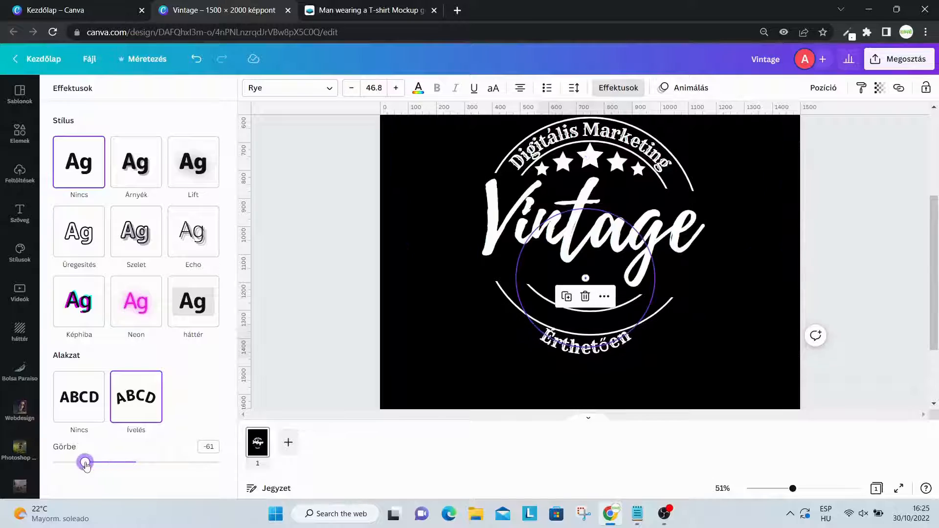
pyautogui.moveTo(572, 361); pyautogui.dragTo(575, 335)
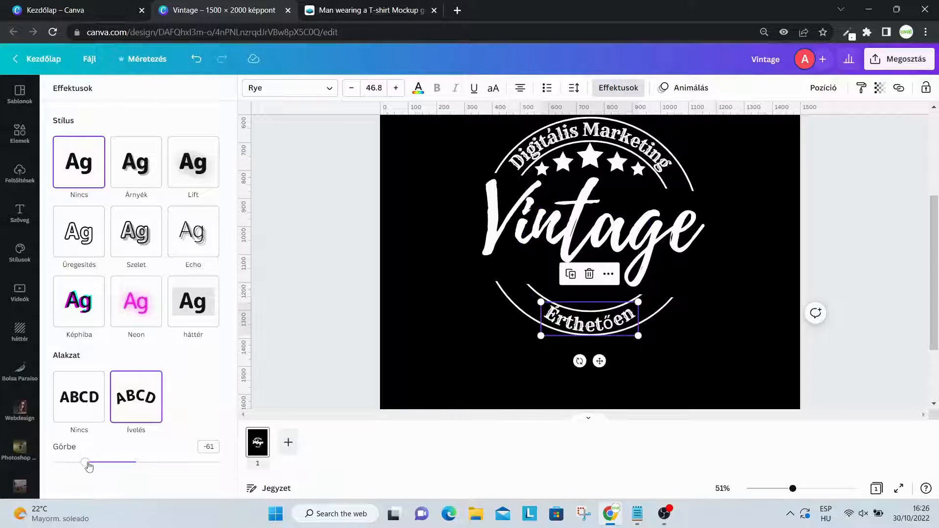
pyautogui.moveTo(86, 462); pyautogui.dragTo(93, 462)
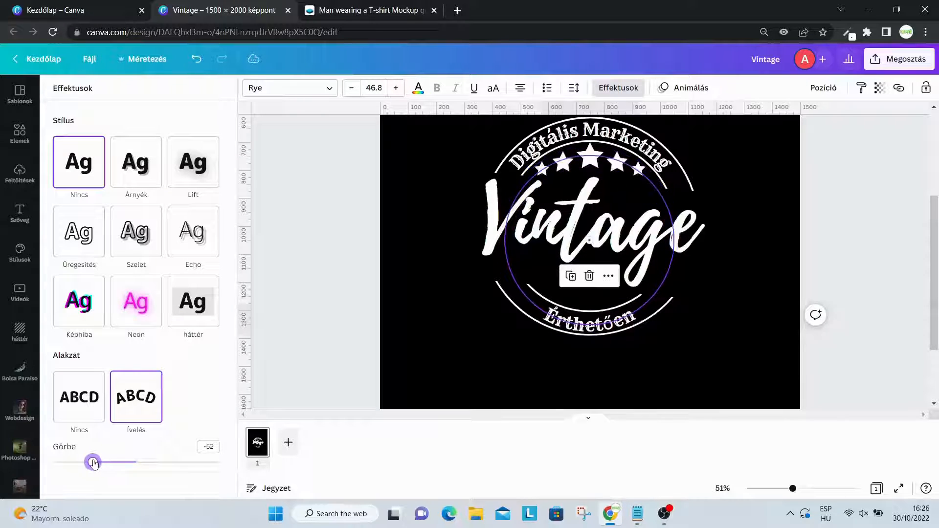
pyautogui.click(719, 377)
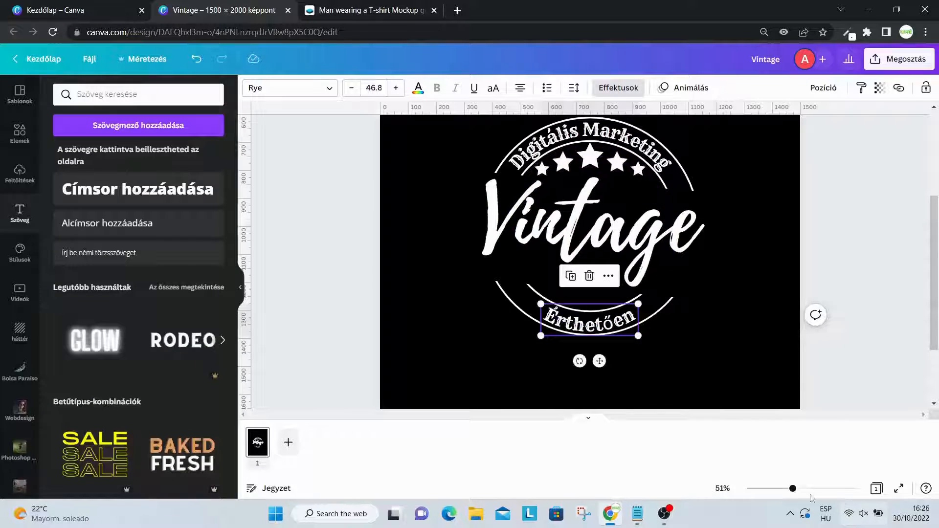
# - Center the curved "Érthetően" text horizontally on the page
pyautogui.moveTo(792, 488); pyautogui.dragTo(806, 489)
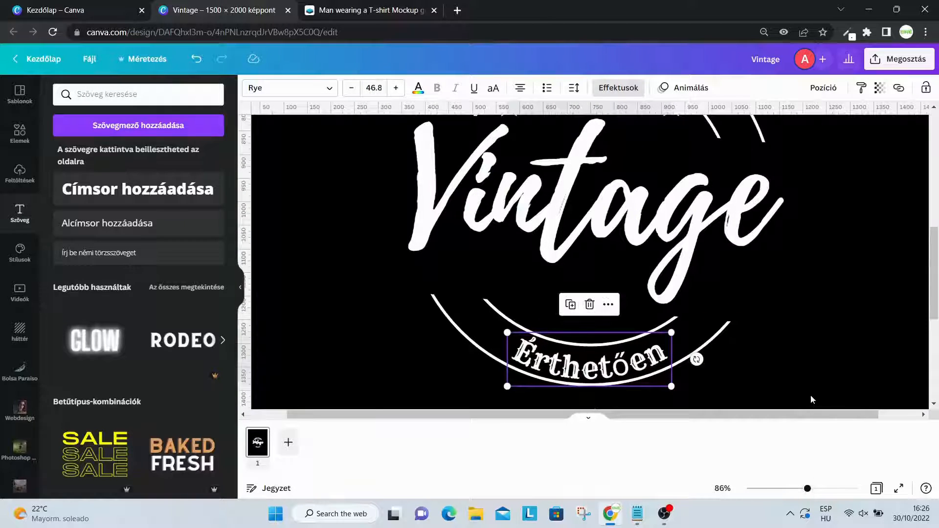
pyautogui.scroll(-1, 810, 395)
pyautogui.click(772, 302)
pyautogui.click(775, 345)
pyautogui.click(608, 306)
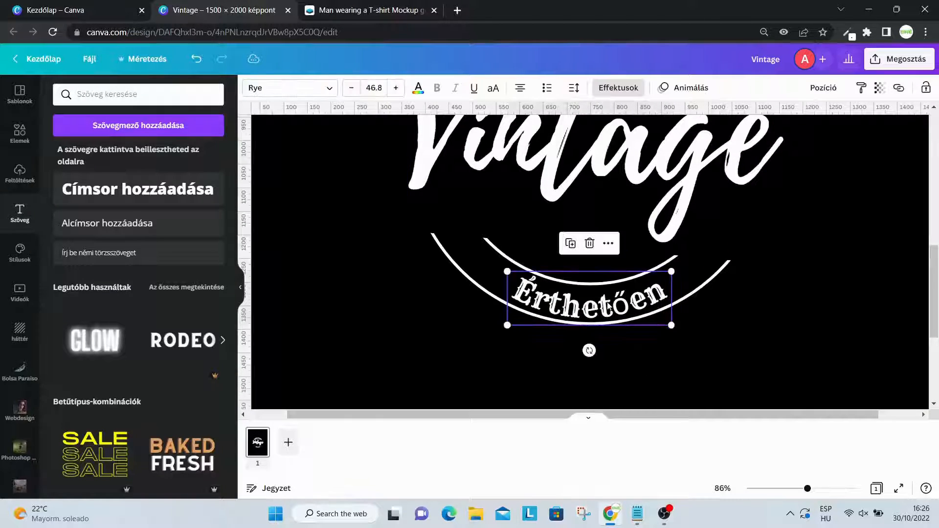
pyautogui.click(824, 88)
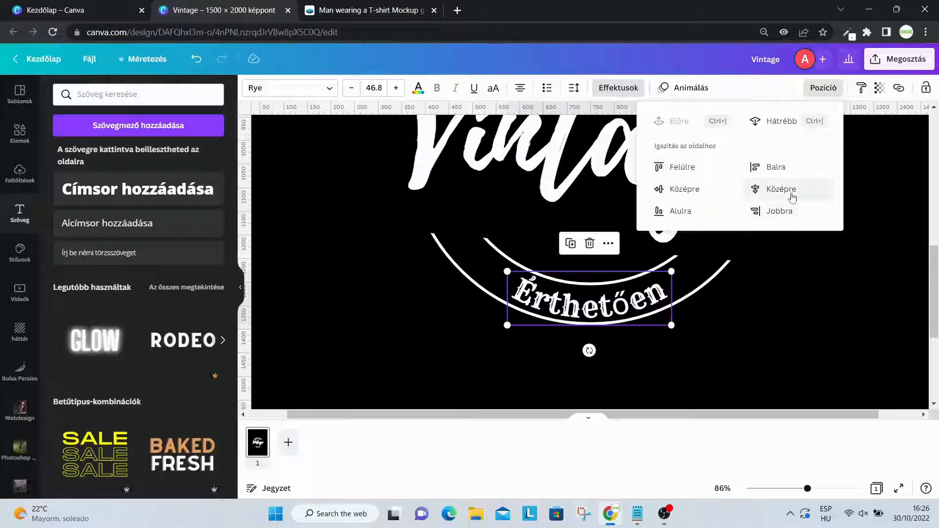
pyautogui.click(792, 197)
pyautogui.click(819, 340)
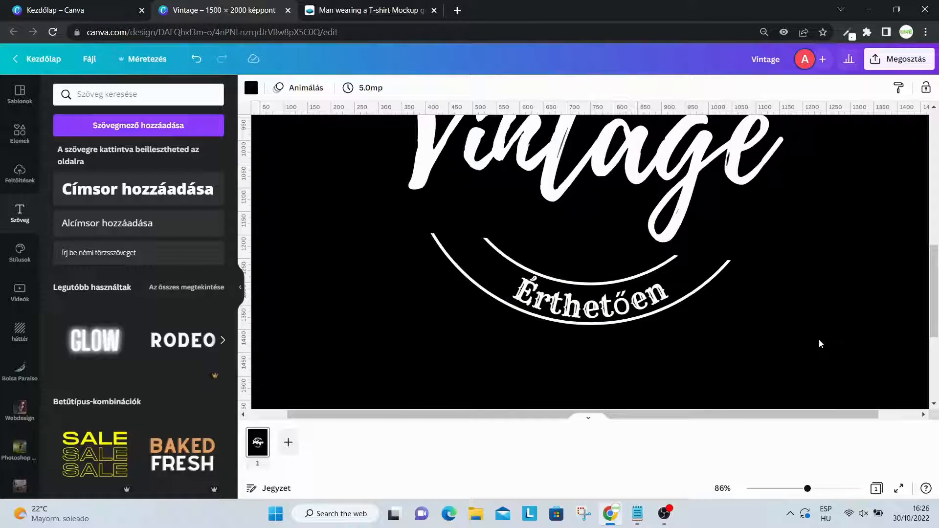
# - Duplicate the curved "Érthetően" text below the lower arcs and replace the copy's wording with "Since 1976"
pyautogui.click(613, 316)
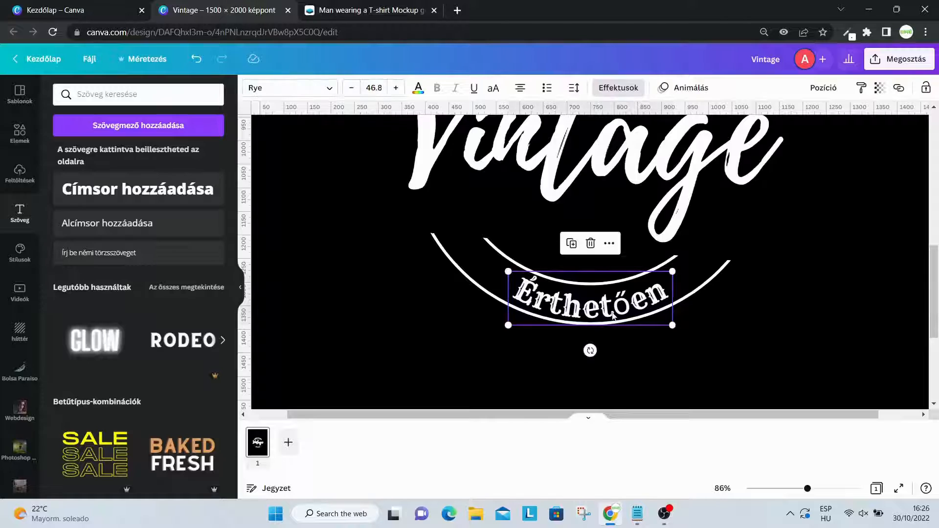
pyautogui.hotkey('ctrl', 'd')
pyautogui.moveTo(645, 303); pyautogui.dragTo(684, 366)
pyautogui.doubleClick(684, 367)
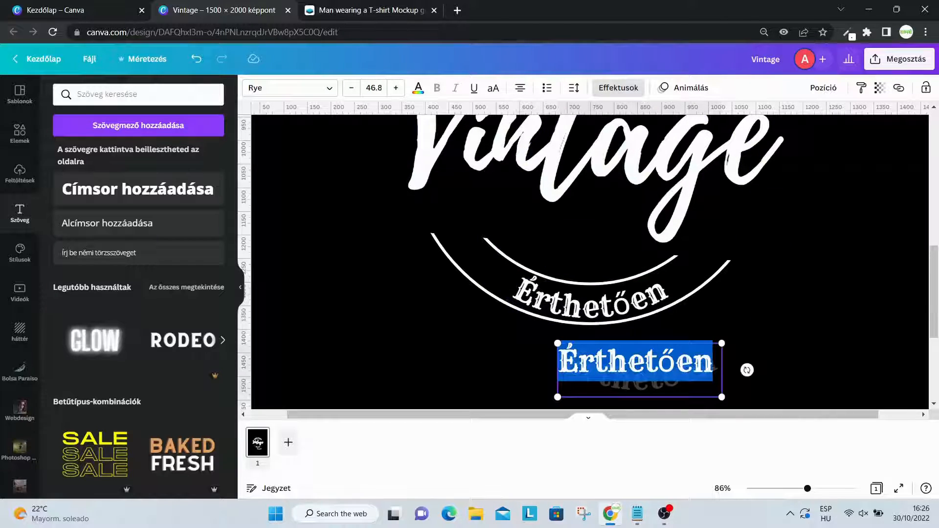
pyautogui.write('Sin')
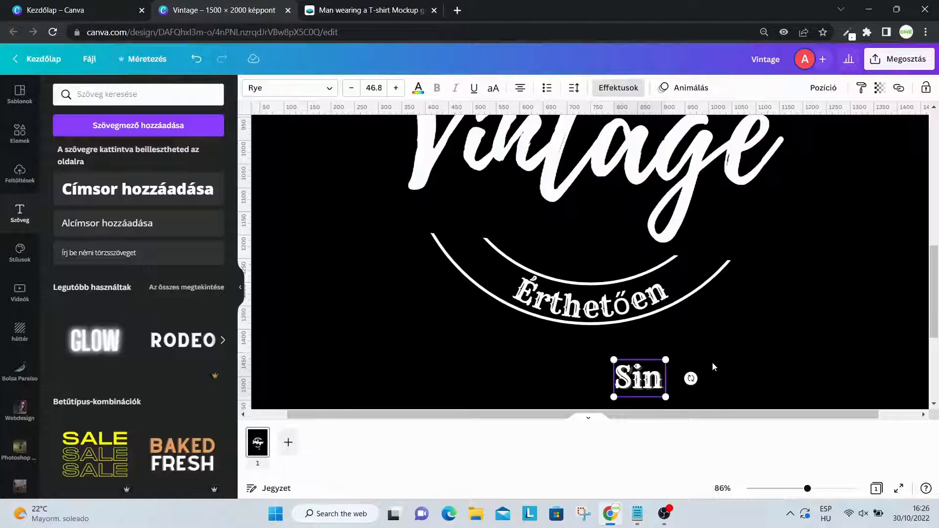
pyautogui.write('ce 1976')
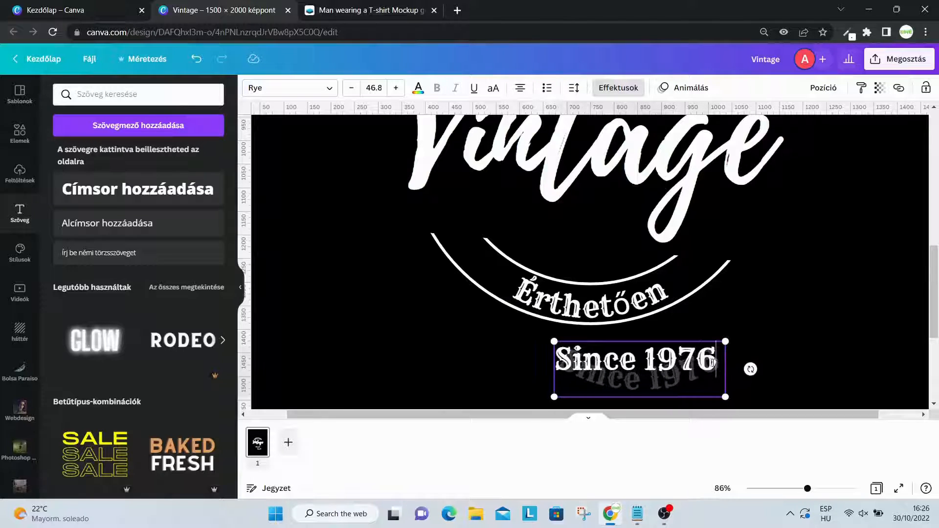
pyautogui.click(861, 279)
# - Shrink "Since 1976" to a font size of about 21.2 and center it just above the inner lower arc
pyautogui.click(705, 373)
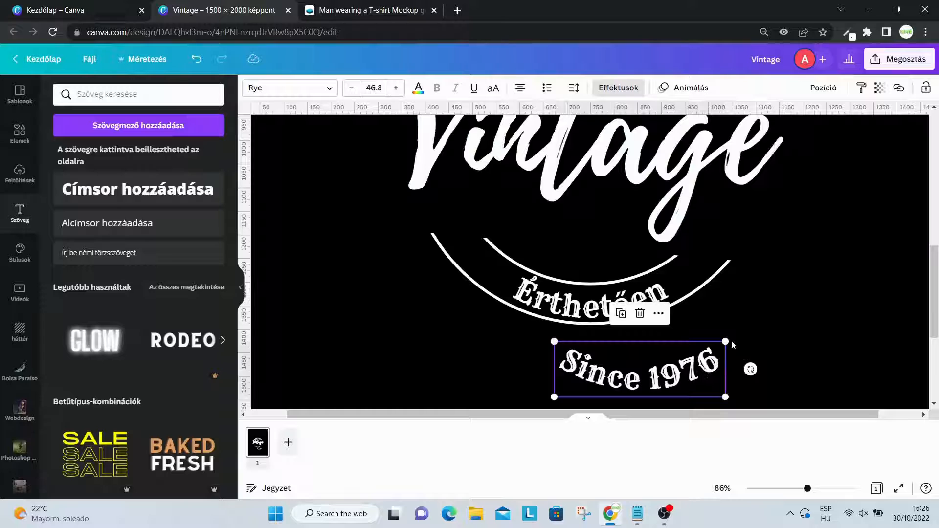
pyautogui.moveTo(726, 342); pyautogui.dragTo(663, 361)
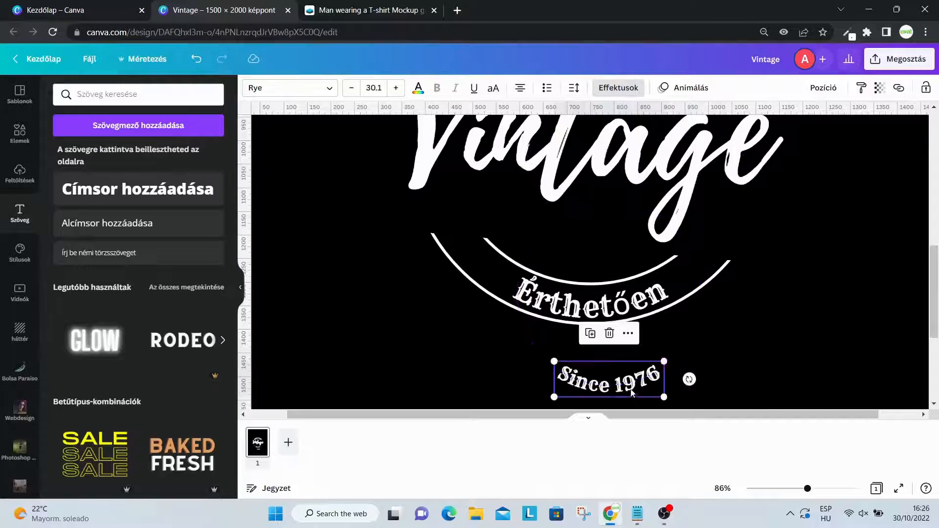
pyautogui.moveTo(630, 391); pyautogui.dragTo(612, 277)
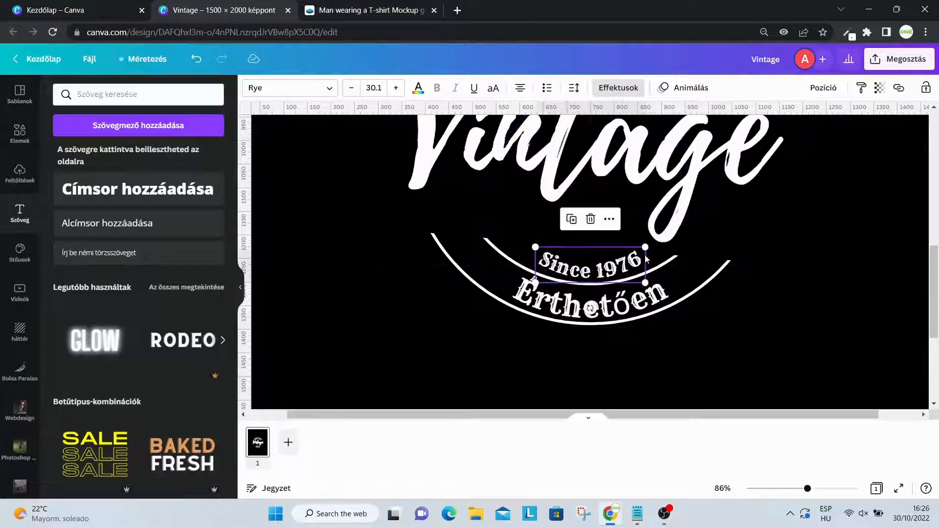
pyautogui.moveTo(645, 247); pyautogui.dragTo(619, 266)
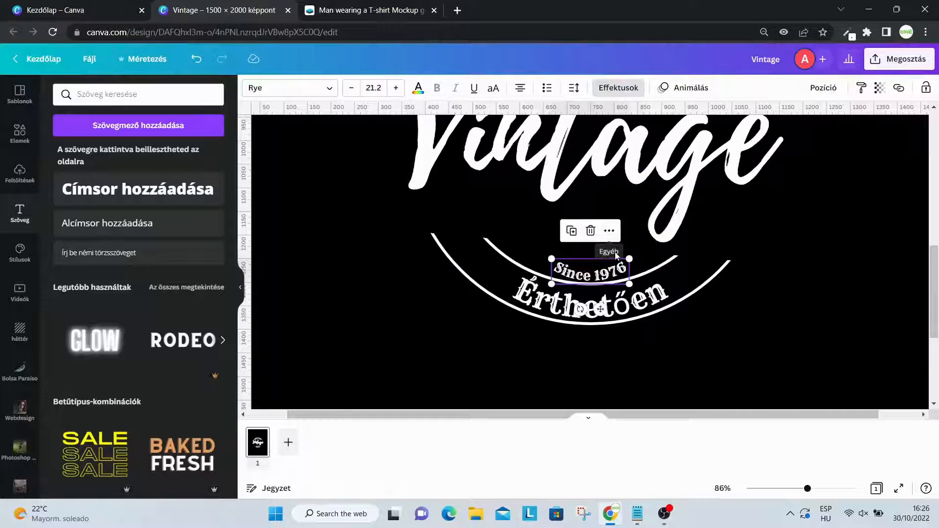
# - Change the font of the "Since 1976" text to Jeepers
pyautogui.doubleClick(617, 266)
pyautogui.click(630, 268)
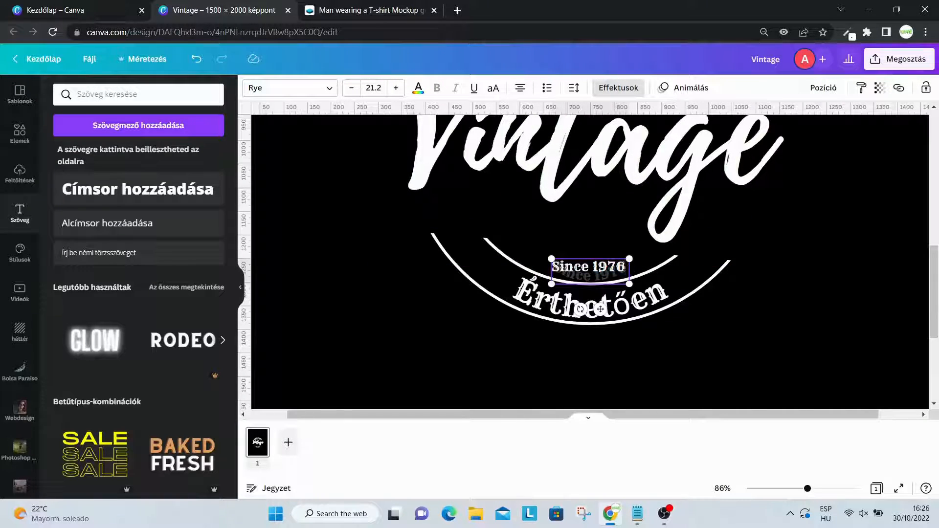
pyautogui.moveTo(628, 268); pyautogui.dragTo(551, 267)
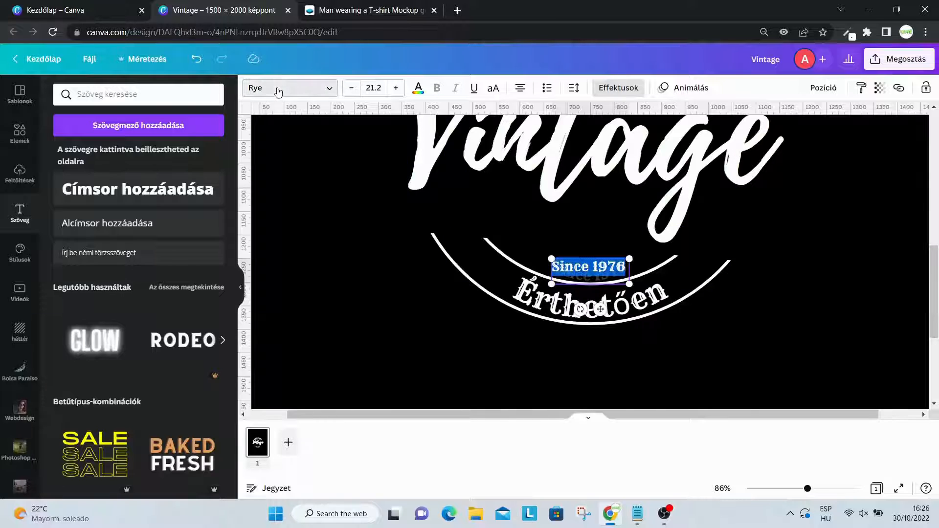
pyautogui.click(278, 91)
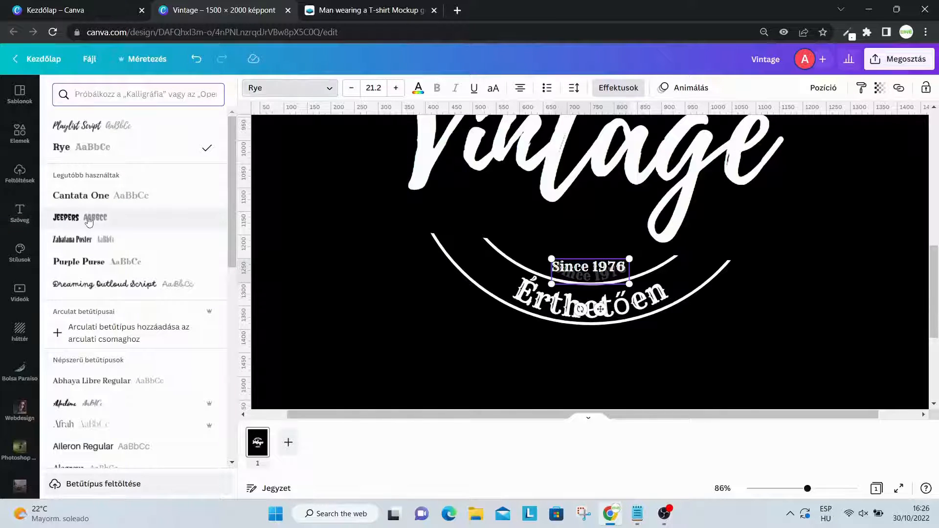
pyautogui.click(89, 222)
pyautogui.press('Escape')
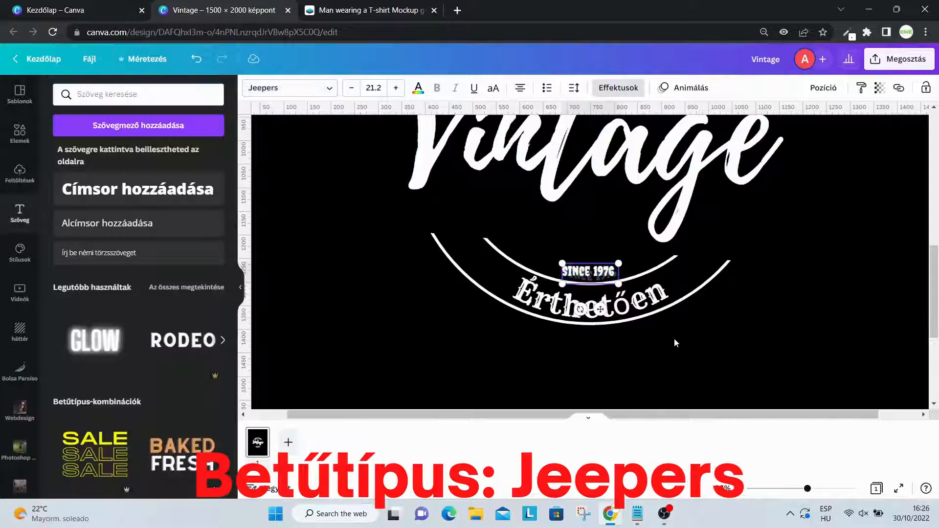
pyautogui.click(674, 342)
# - Enlarge "Since 1976" to a font size of about 23.8 and flatten its curve to follow the inner arc
pyautogui.click(606, 276)
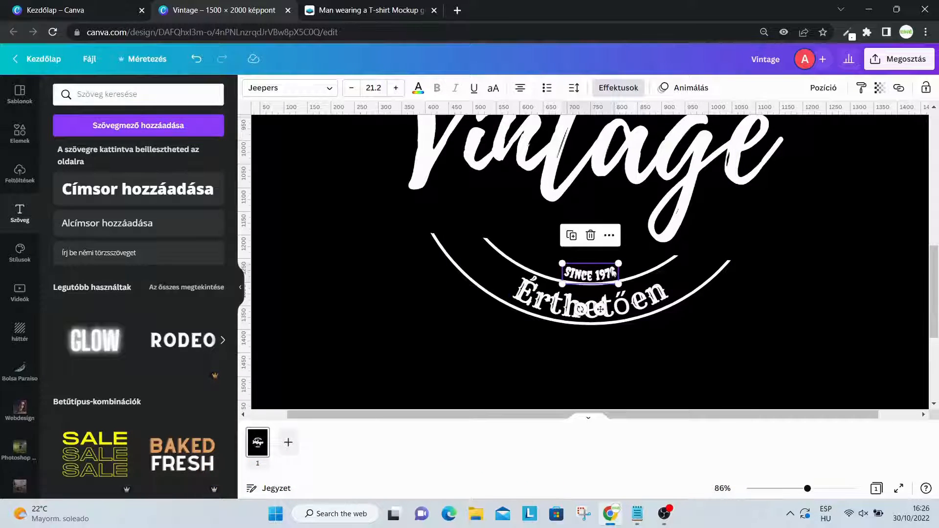
pyautogui.moveTo(618, 264); pyautogui.dragTo(625, 261)
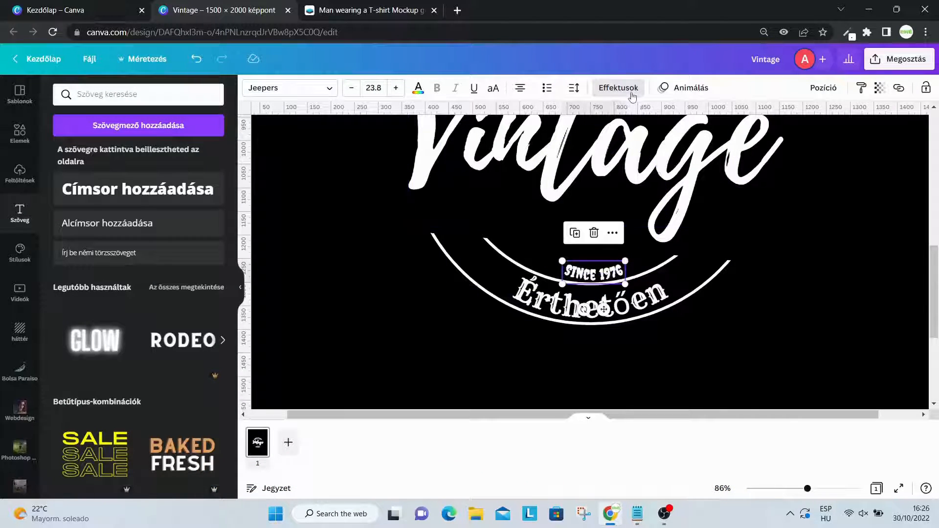
pyautogui.click(631, 94)
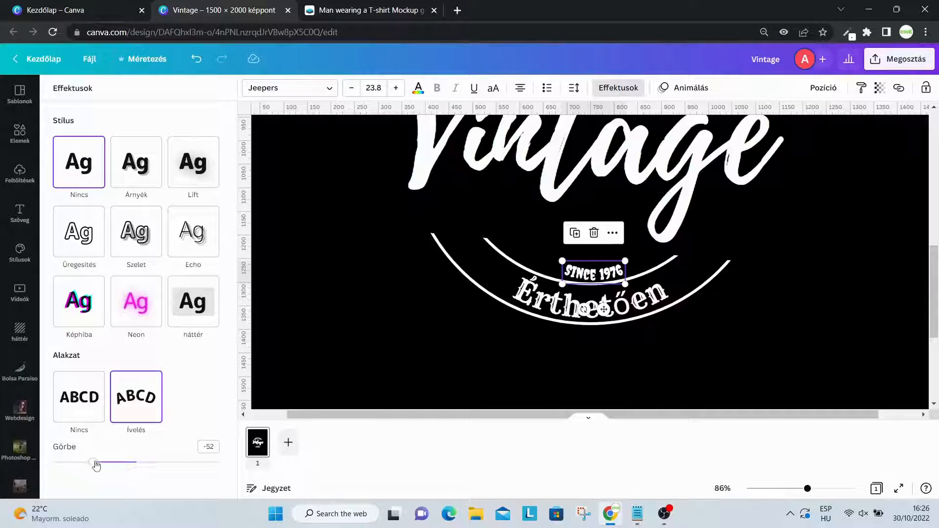
pyautogui.moveTo(96, 463); pyautogui.dragTo(112, 466)
pyautogui.click(779, 362)
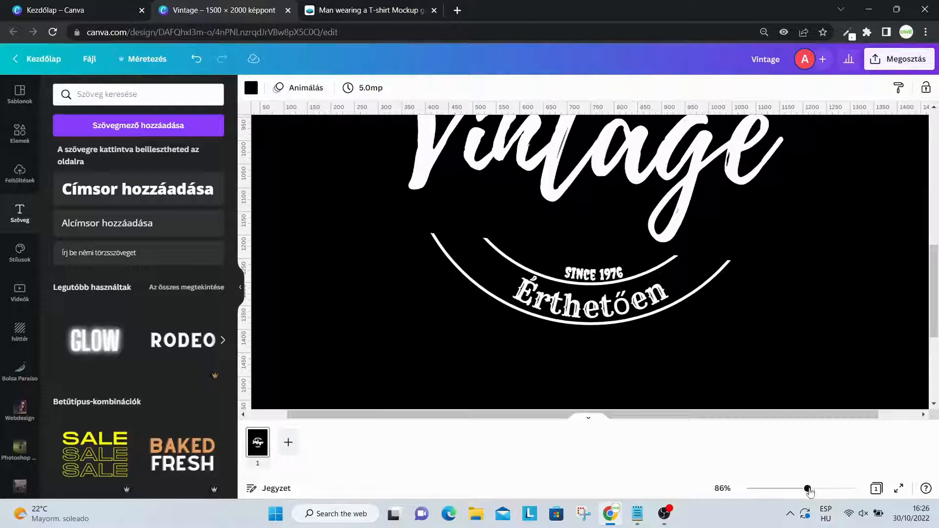
# - Group all the texts, stars and circles of the vintage design together
pyautogui.moveTo(808, 491); pyautogui.dragTo(774, 491)
pyautogui.moveTo(527, 169); pyautogui.dragTo(656, 350)
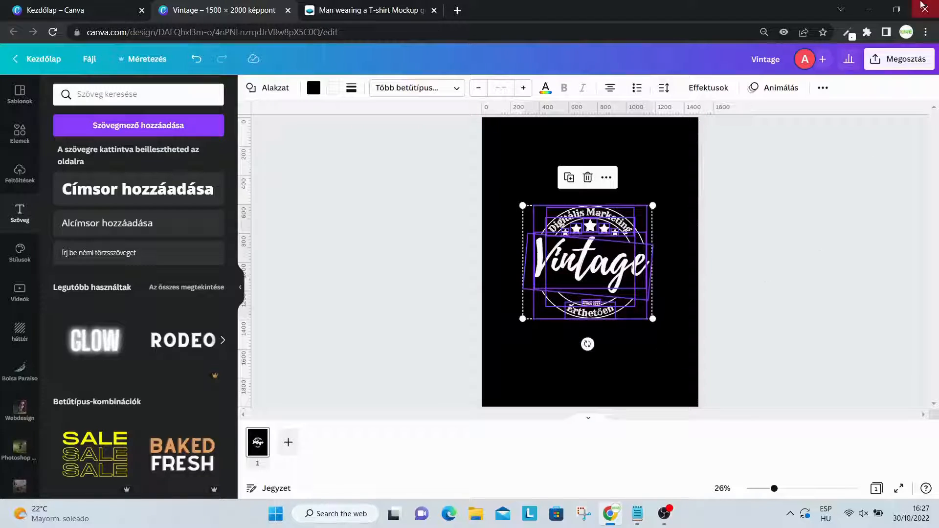
pyautogui.click(822, 88)
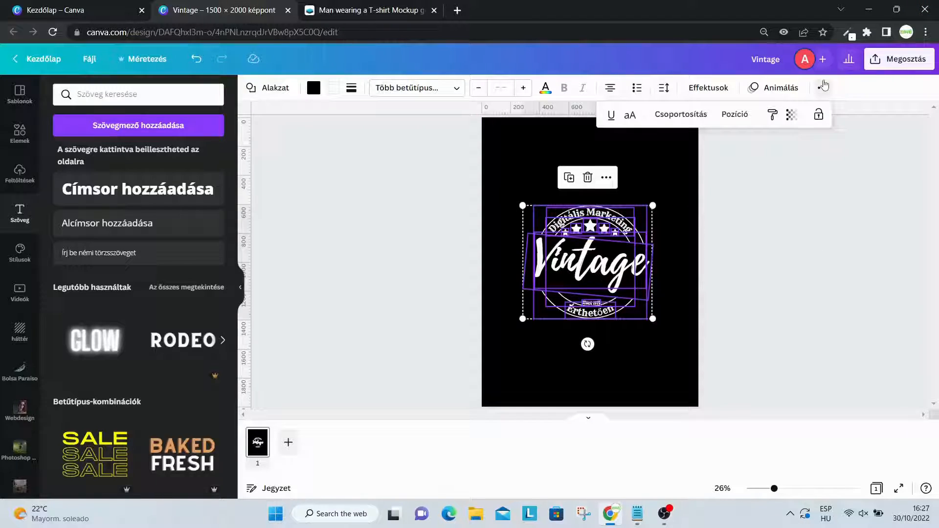
pyautogui.click(704, 117)
pyautogui.click(736, 239)
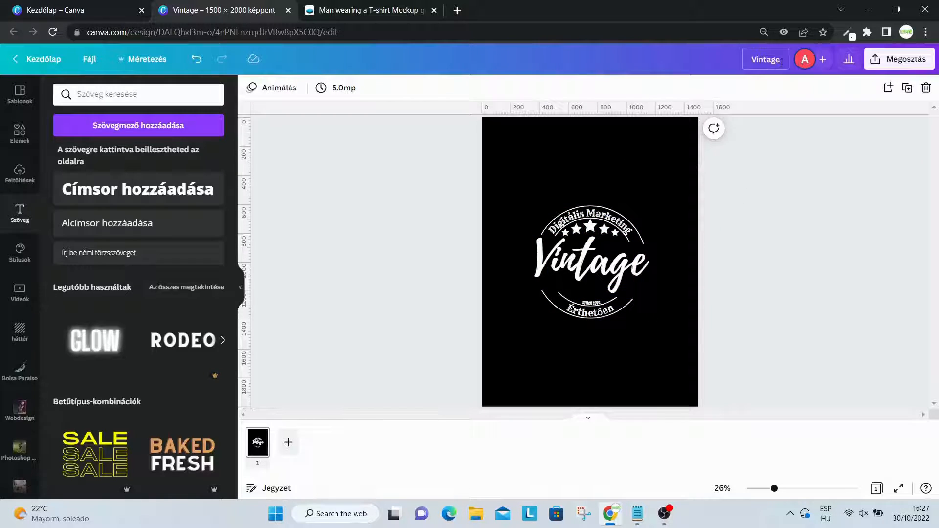
# - Download the design as a PNG at 1500 × 2000 pixels
pyautogui.click(883, 60)
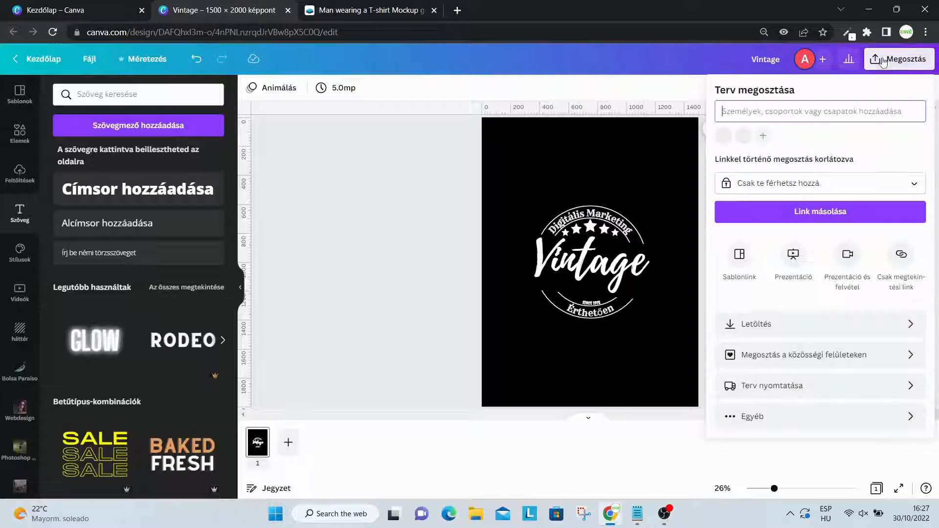
pyautogui.click(778, 323)
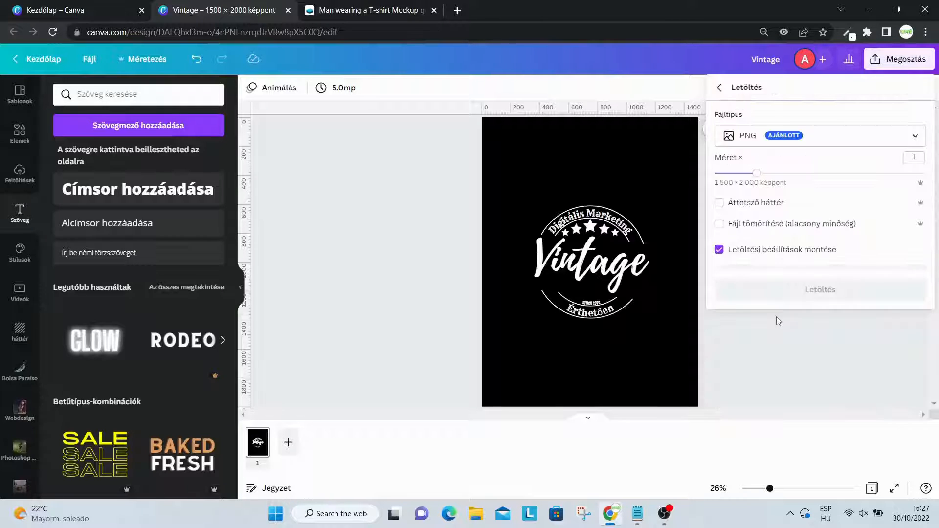
pyautogui.click(843, 291)
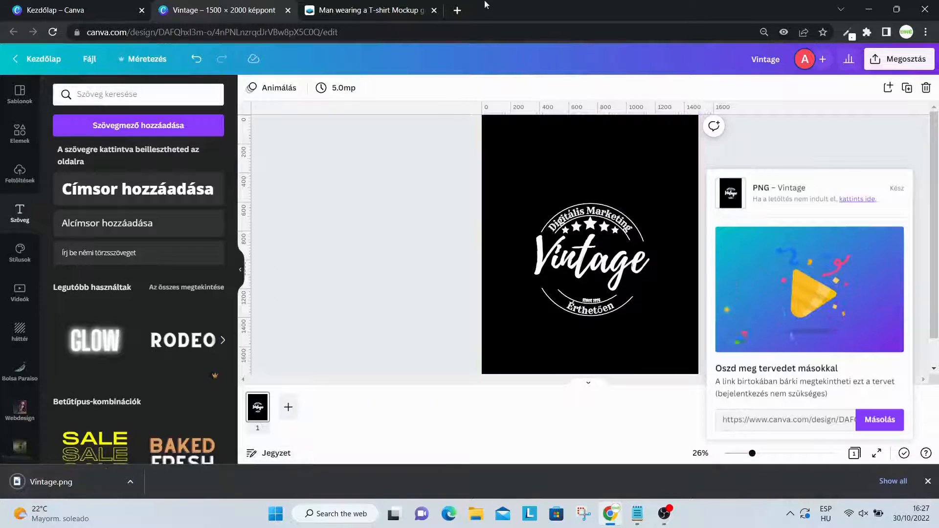
# - Switch to the Smartmockups page and upload the downloaded Vintage.png onto the man's T-shirt mockup
pyautogui.click(381, 10)
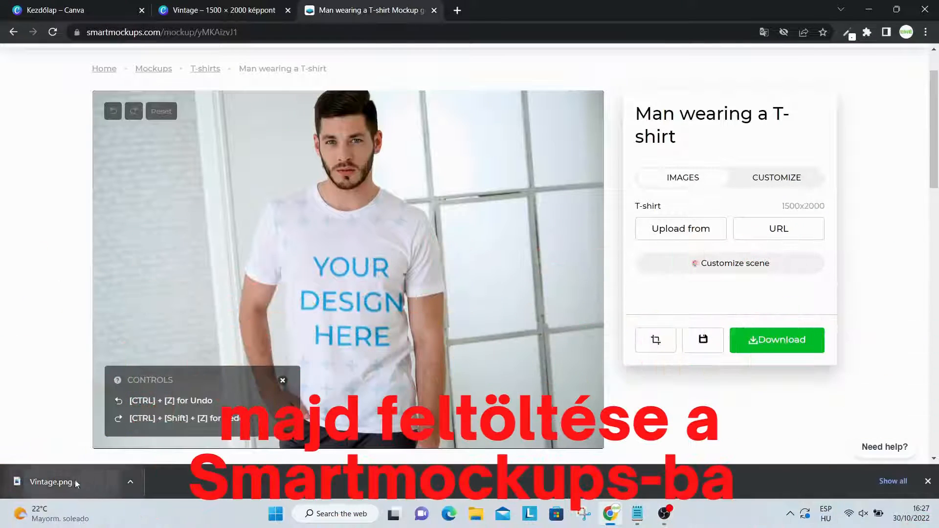
pyautogui.moveTo(75, 479); pyautogui.dragTo(330, 292)
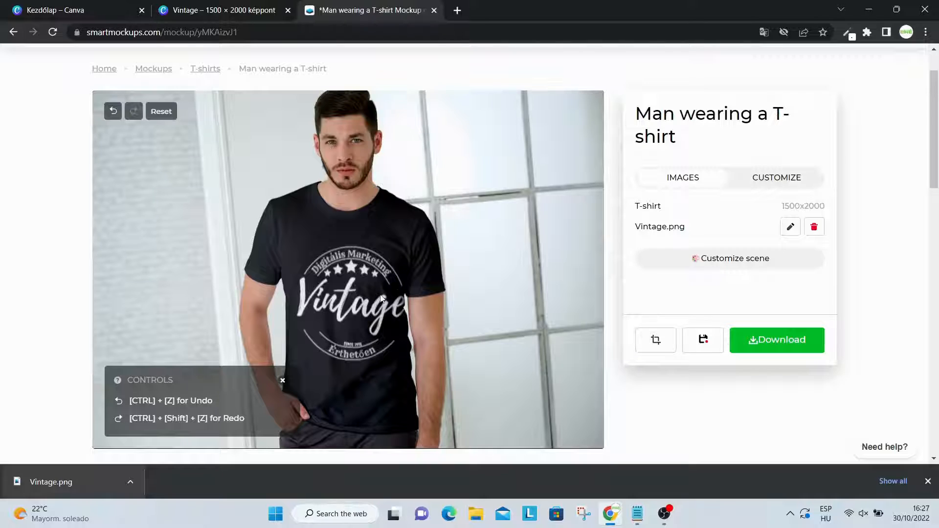
pyautogui.doubleClick(348, 281)
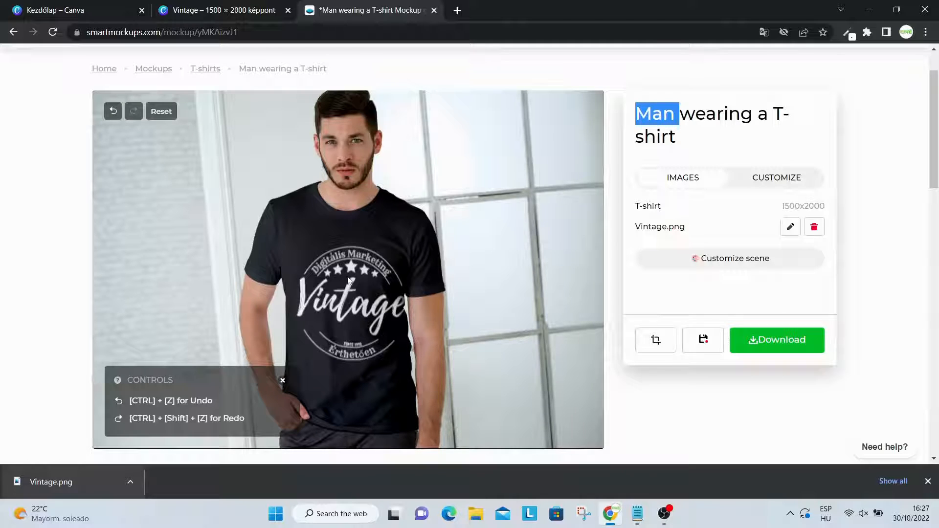
# - Compare the two color schemes for the T-shirt and choose the one other than Plain fabric
pyautogui.click(752, 260)
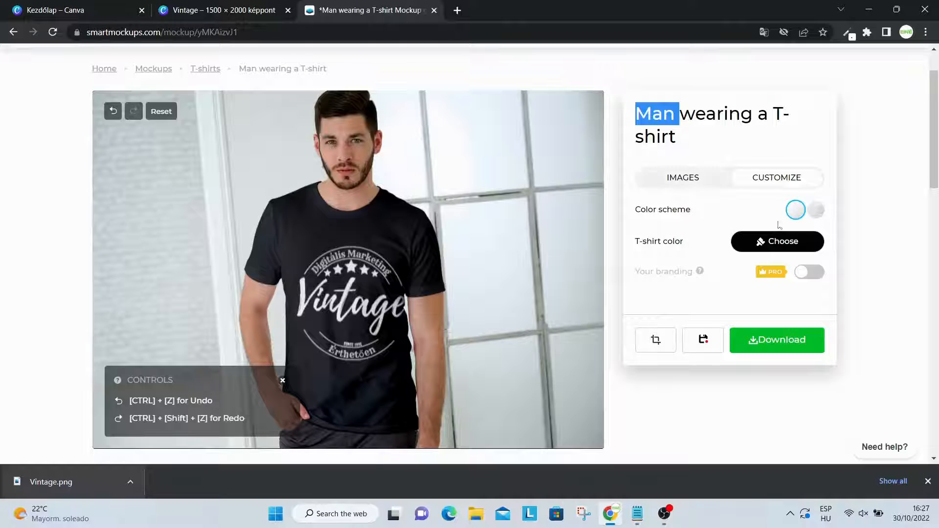
pyautogui.click(817, 215)
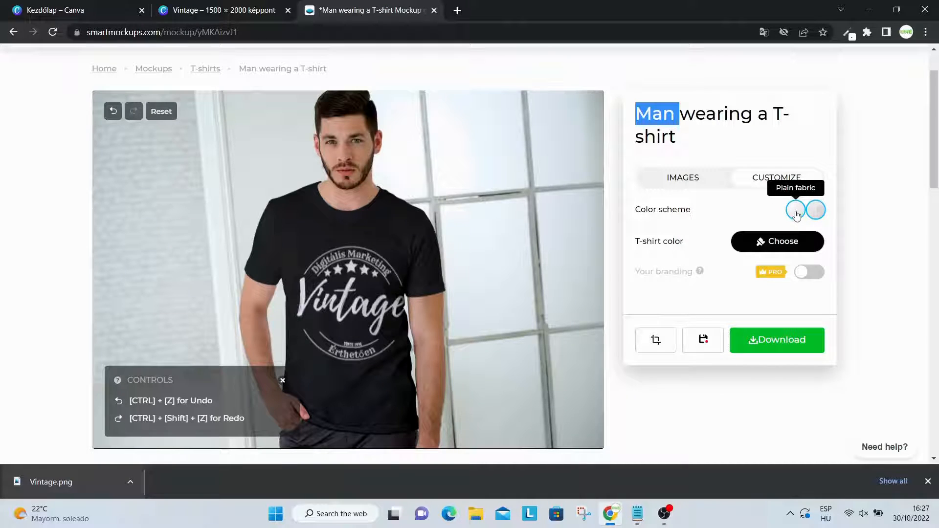
pyautogui.click(796, 214)
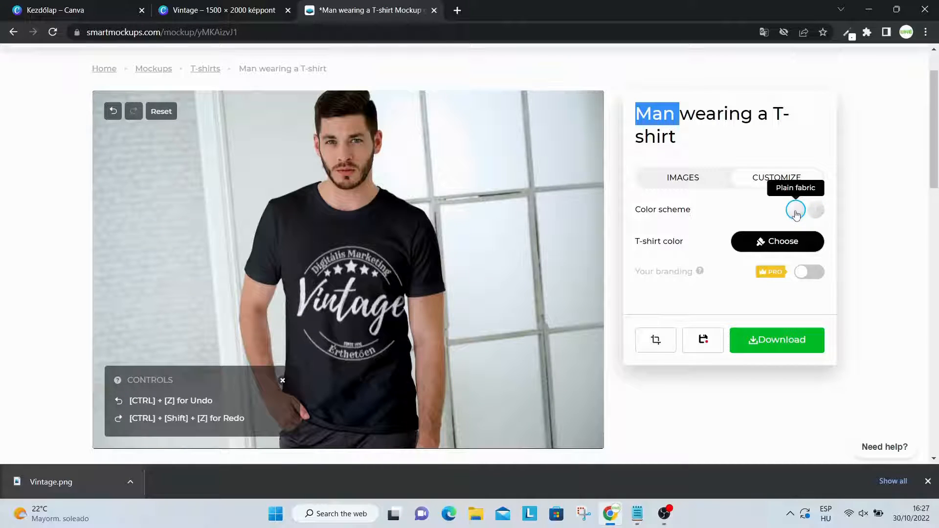
pyautogui.click(821, 209)
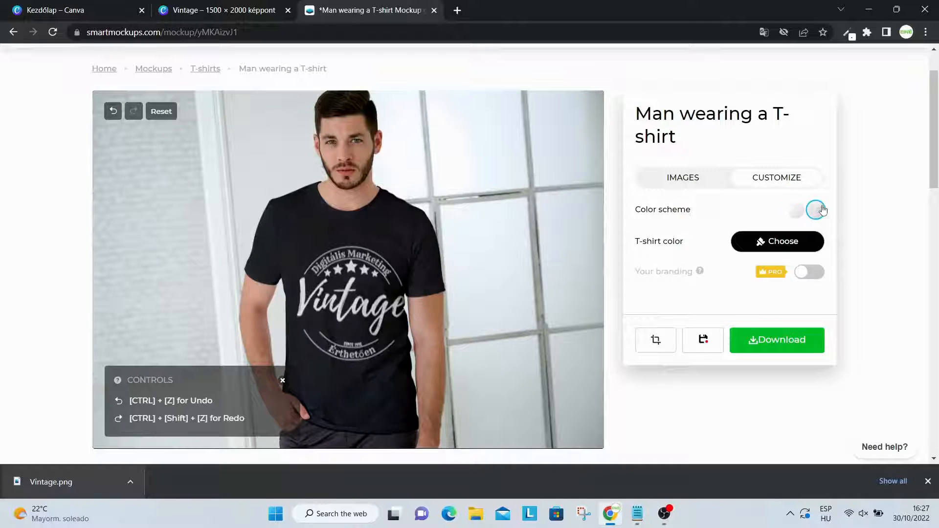
# - Try cyan and white as the T-shirt color, then set it back to solid black
pyautogui.click(791, 242)
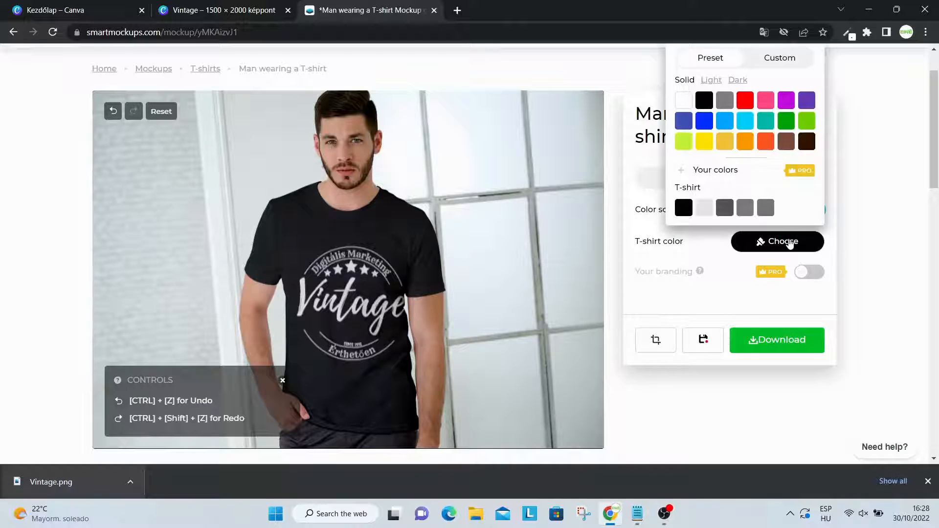
pyautogui.click(740, 120)
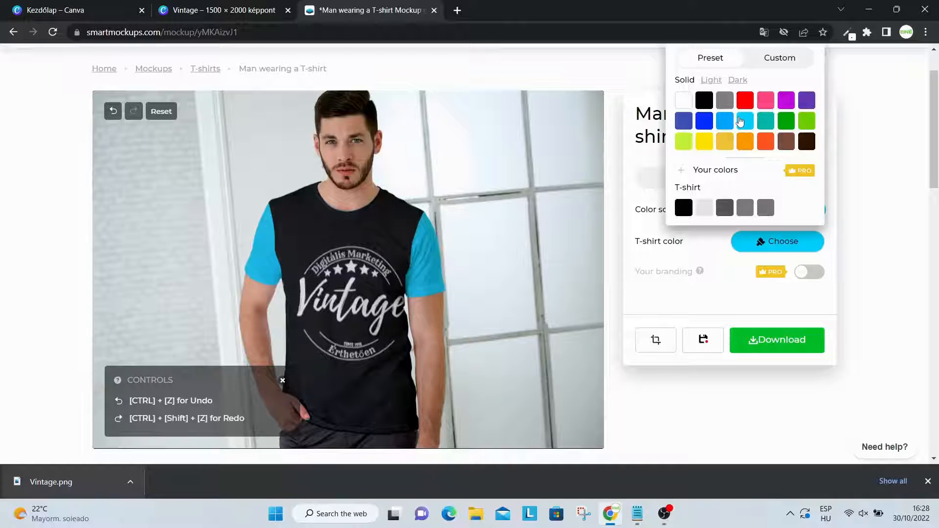
pyautogui.click(703, 99)
pyautogui.click(686, 101)
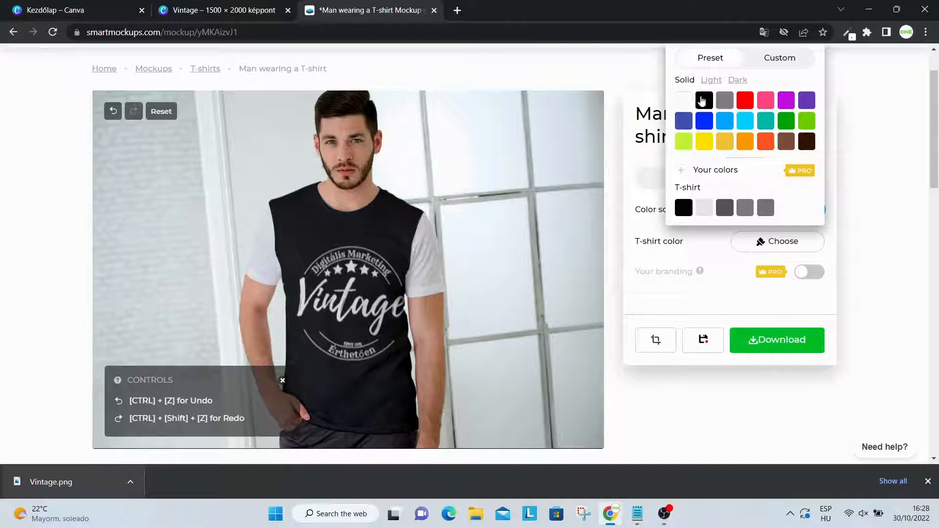
pyautogui.click(702, 101)
pyautogui.click(728, 299)
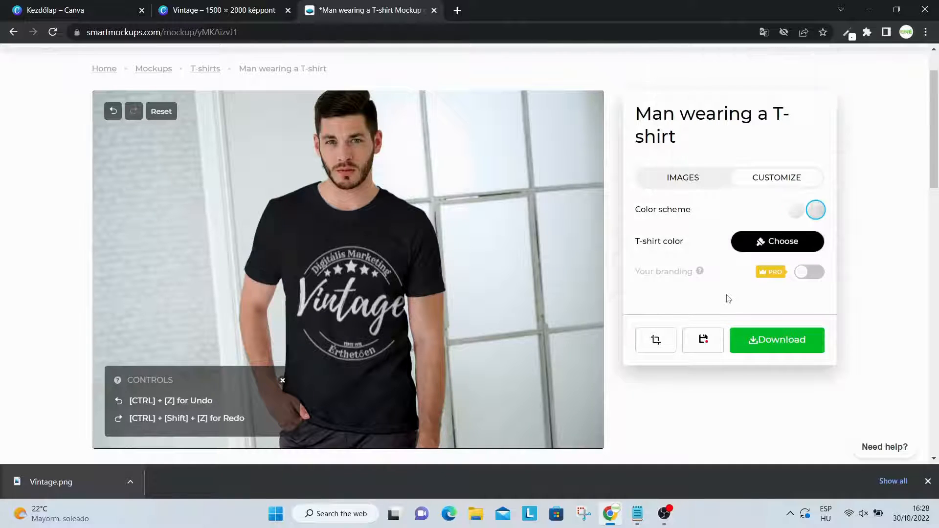
# - Return to the mockup's image settings and place Vintage.png on the T-shirt again
pyautogui.click(687, 178)
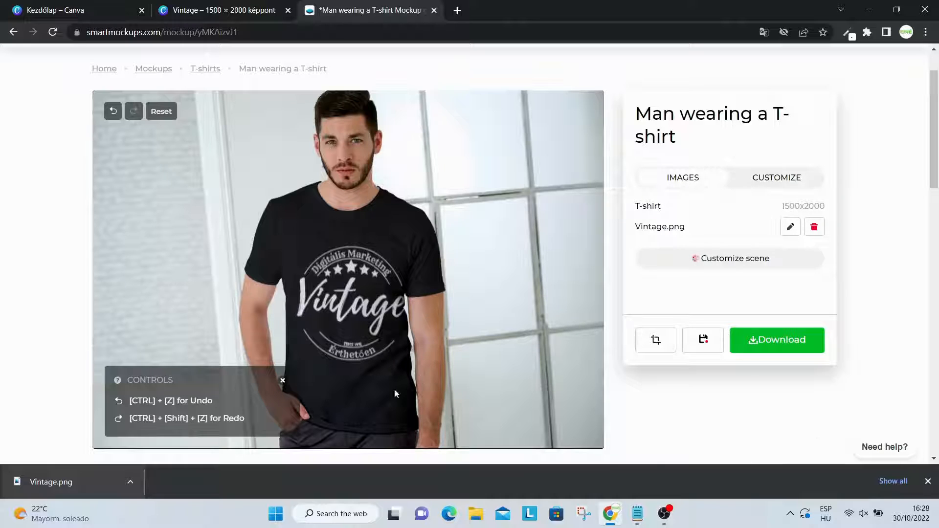
pyautogui.moveTo(53, 470); pyautogui.dragTo(365, 290)
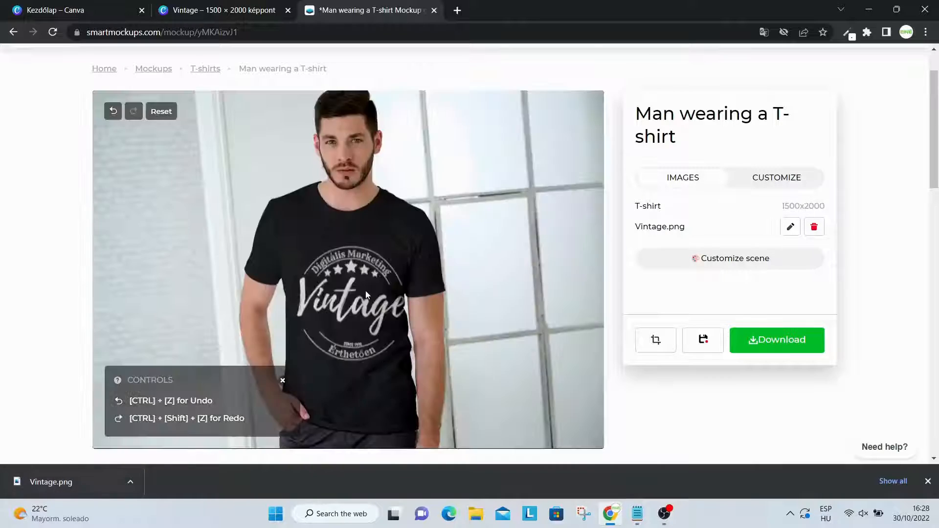
pyautogui.scroll(-3, 365, 291)
pyautogui.scroll(3, 348, 254)
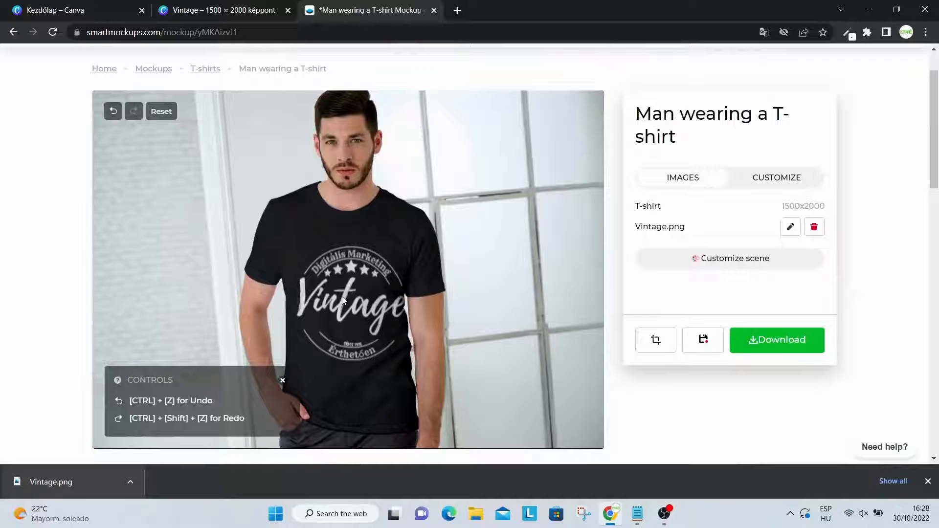
pyautogui.doubleClick(342, 301)
pyautogui.click(405, 300)
# - Switch to the Vintage design in Canva and enlarge the grouped logo to about 70% of the page width
pyautogui.click(206, 10)
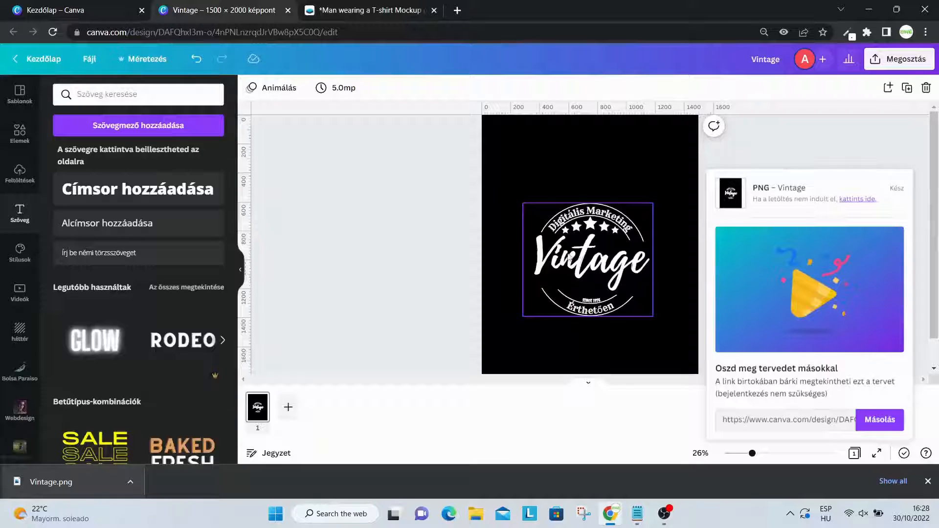
pyautogui.click(569, 256)
pyautogui.moveTo(652, 203); pyautogui.dragTo(674, 185)
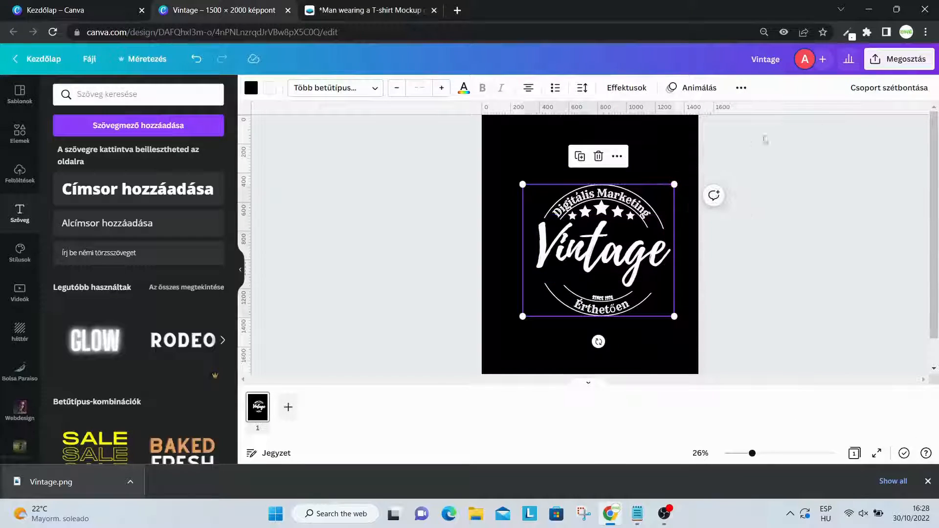
# - Center the enlarged logo group on the page both vertically and horizontally, then deselect it
pyautogui.click(740, 87)
pyautogui.click(652, 114)
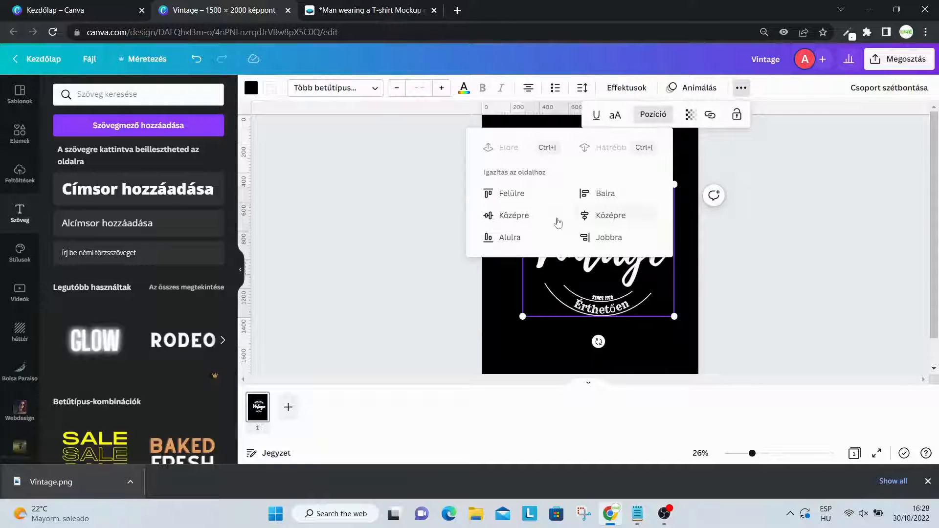
pyautogui.click(509, 214)
pyautogui.click(605, 213)
pyautogui.click(849, 283)
pyautogui.click(757, 278)
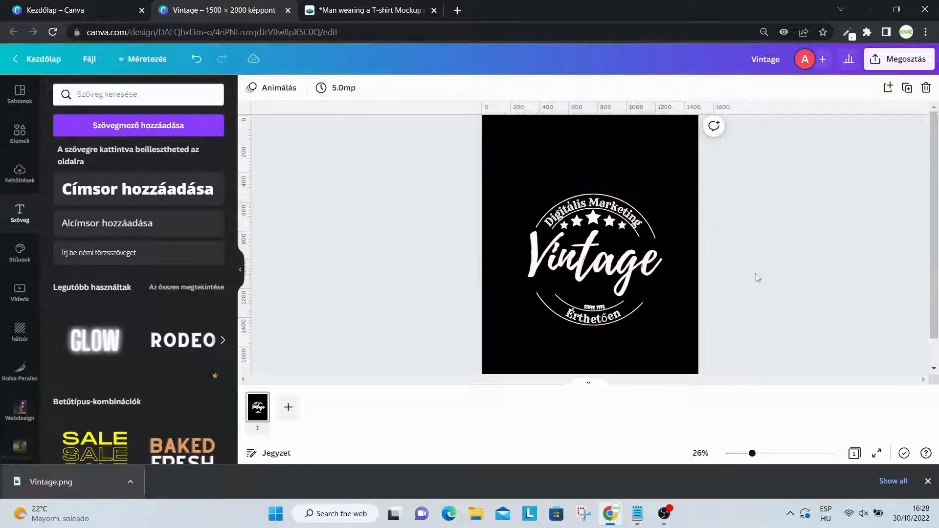
# - Download the resized Vintage design again as a PNG at size 1, 1500 × 2000 pixels
pyautogui.click(928, 481)
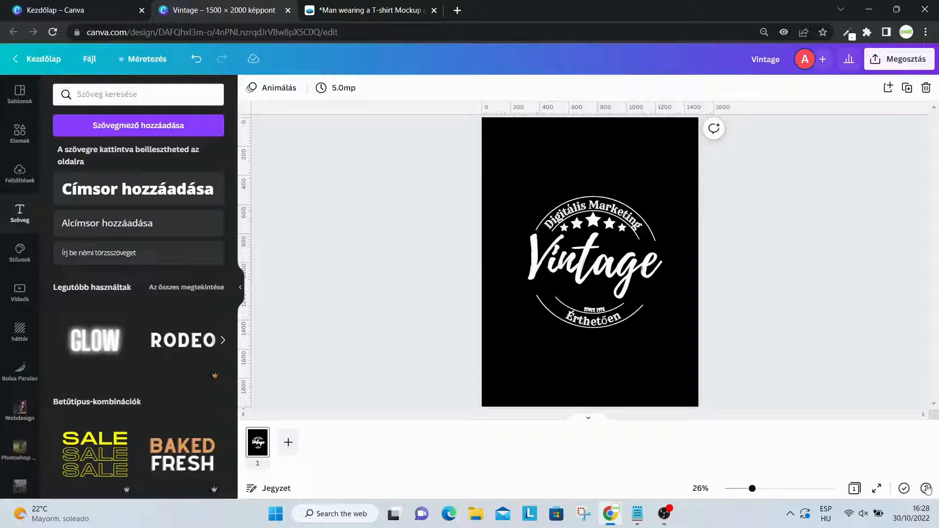
pyautogui.click(900, 64)
pyautogui.click(811, 323)
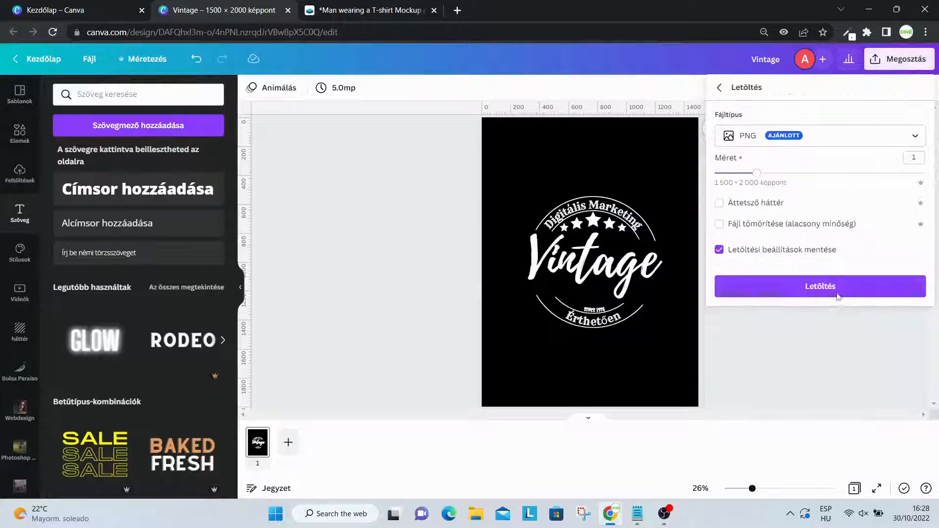
pyautogui.click(838, 295)
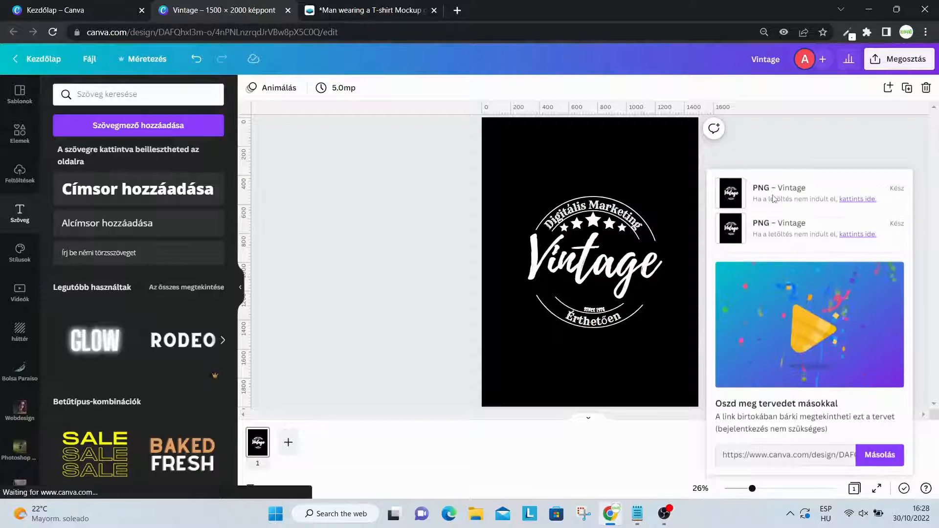
# - Switch to the Smartmockups page and place Vintage (1).png on the man's T-shirt as its new image
pyautogui.click(397, 5)
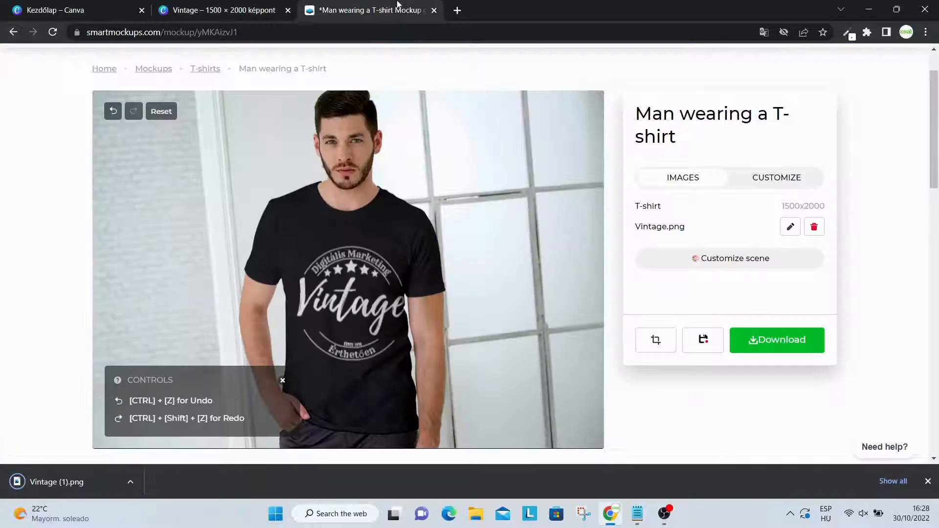
pyautogui.moveTo(73, 486); pyautogui.dragTo(343, 273)
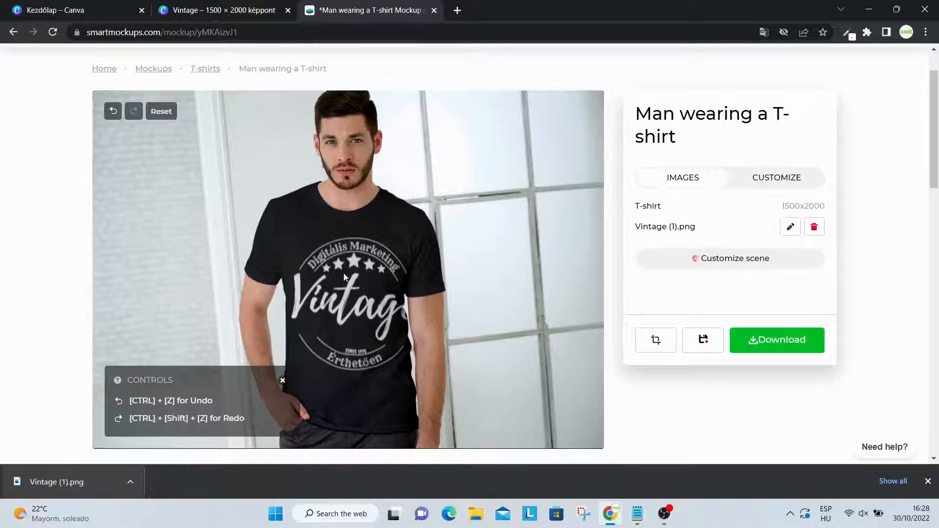
pyautogui.click(928, 482)
# - Examine how the design looks on the other suggested shirt mockups below the main mockup
pyautogui.scroll(-7, 921, 454)
pyautogui.scroll(2, 921, 361)
pyautogui.scroll(1, 890, 259)
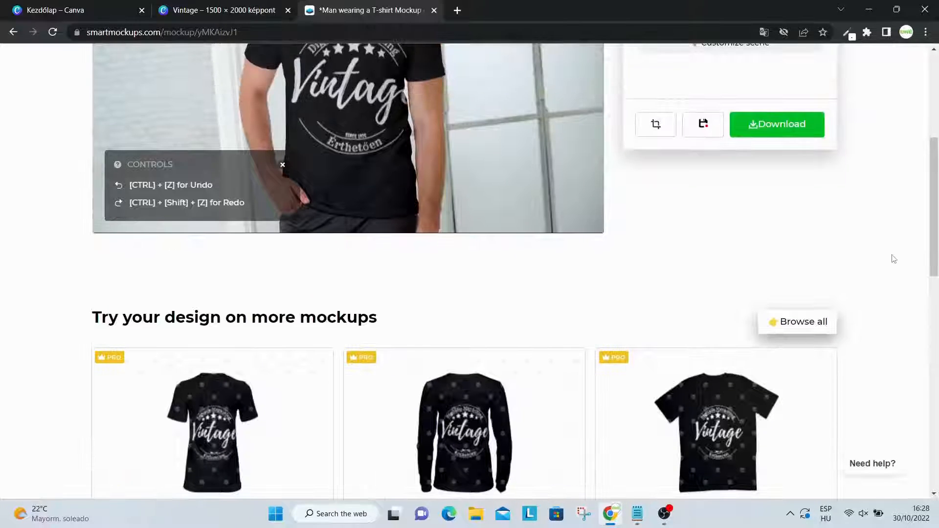
pyautogui.scroll(-6, 907, 88)
pyautogui.scroll(-6, 909, 88)
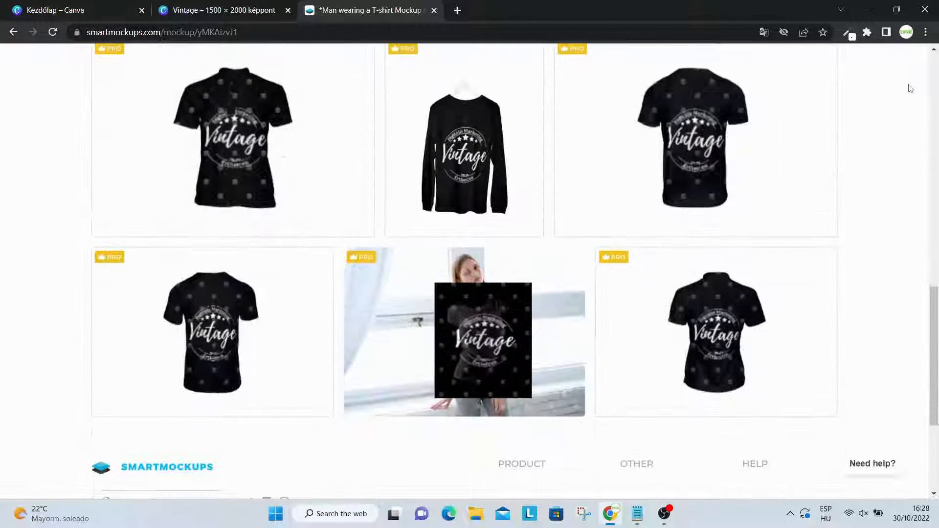
pyautogui.scroll(9, 892, 236)
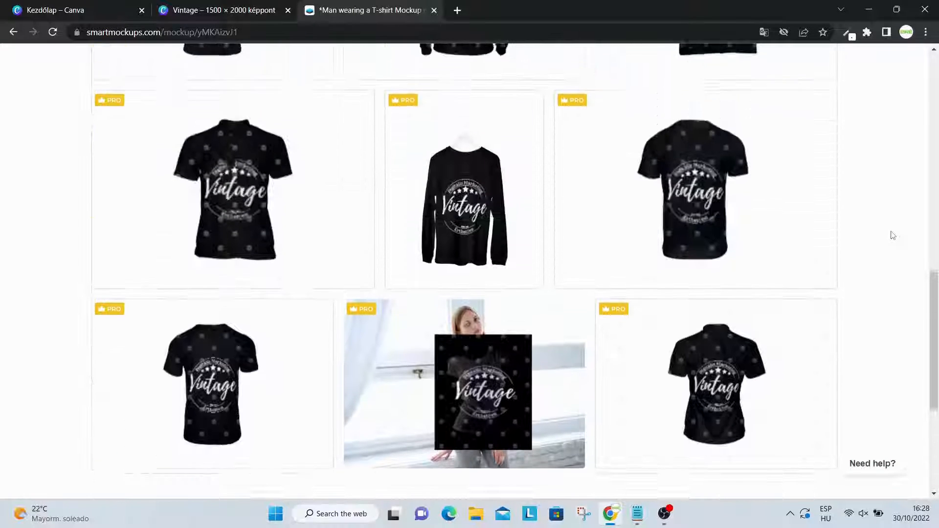
pyautogui.scroll(8, 891, 233)
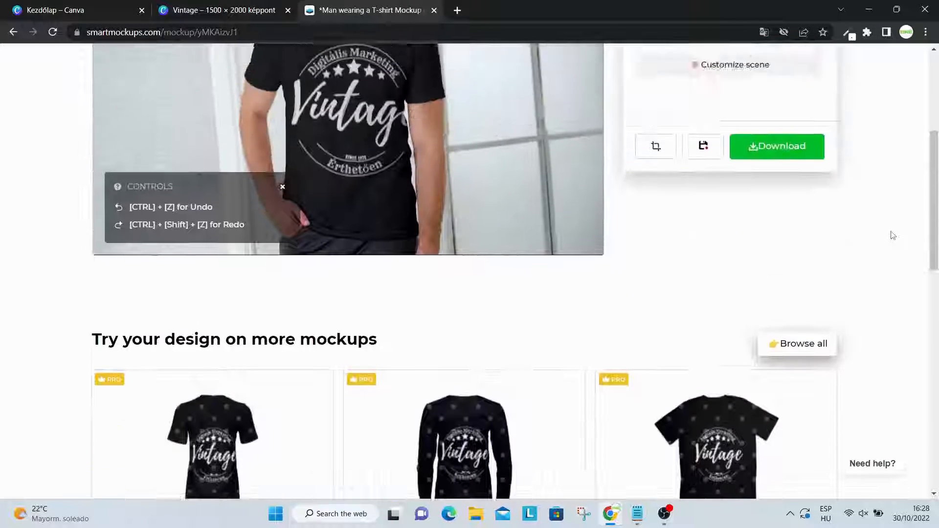
pyautogui.scroll(-1, 888, 233)
# - Download the finished T-shirt mockup in Medium quality (1280x896) and open the downloaded JPG file
pyautogui.click(759, 345)
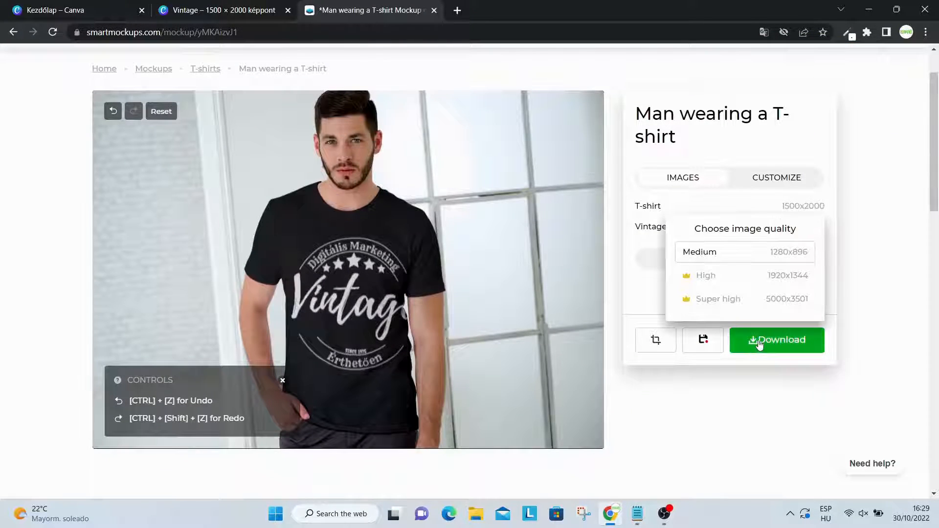
pyautogui.click(744, 251)
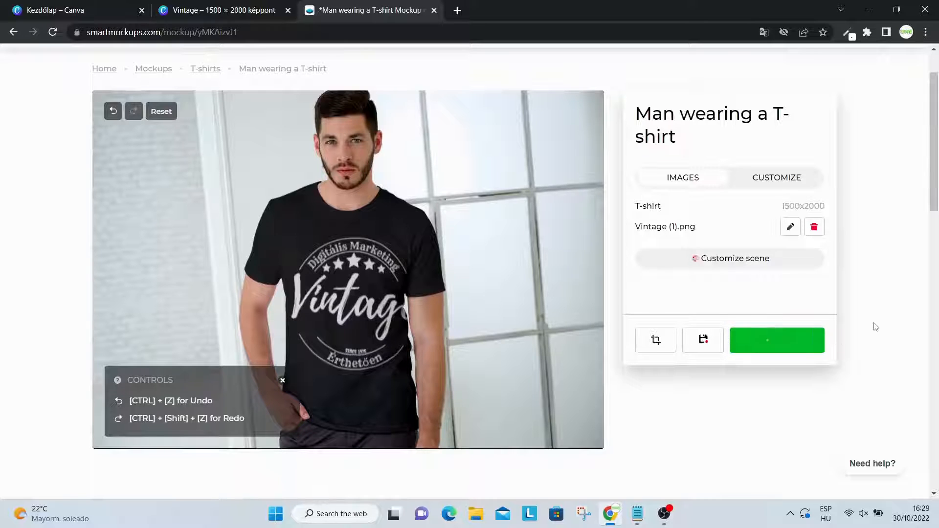
pyautogui.click(75, 479)
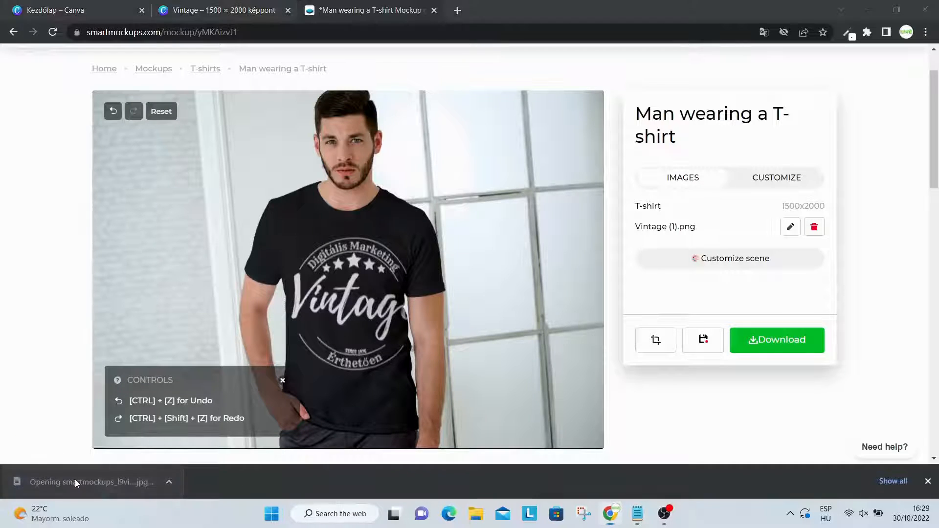